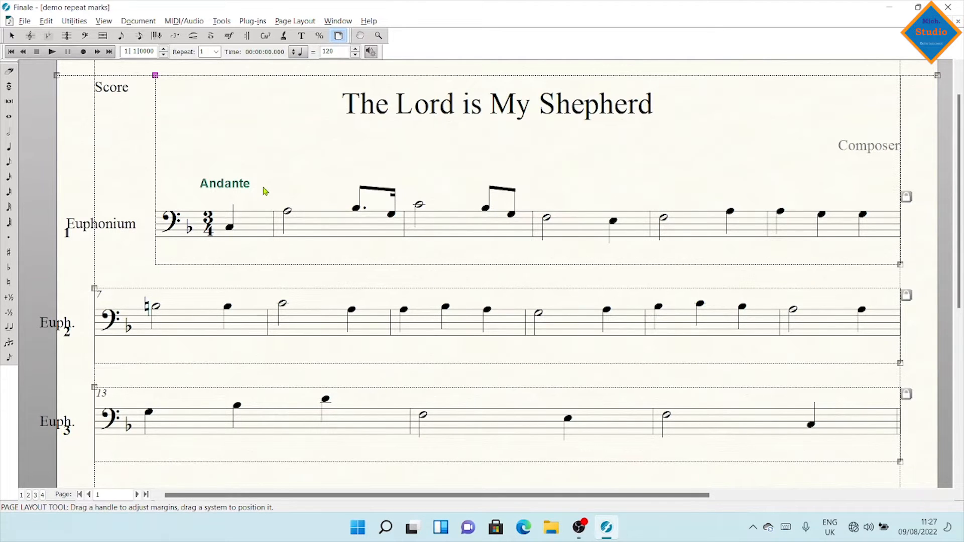
Add auto-sequencing rehearsal letters with rectangular enclosures: A at measure 2 and B at measure 6.
key("Escape")
left_click(323, 224)
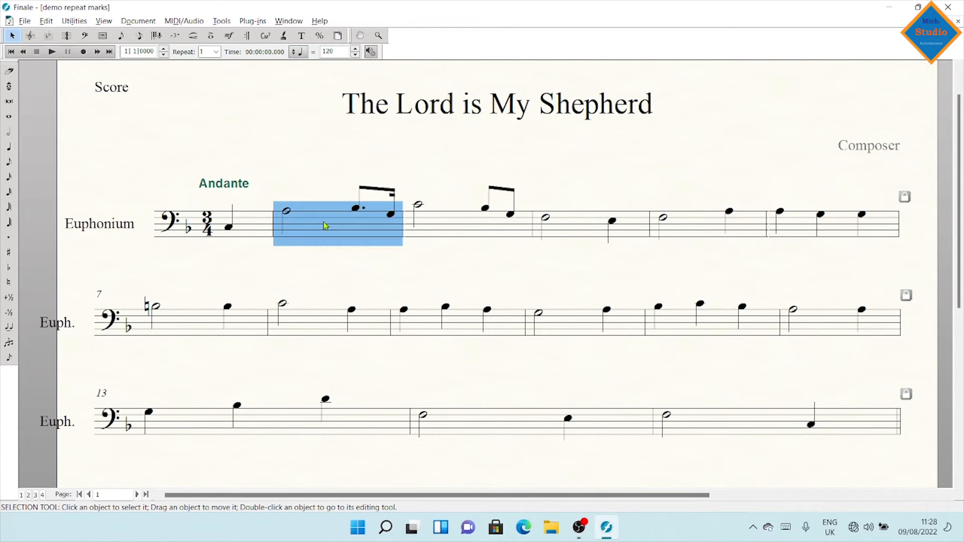
left_click(229, 35)
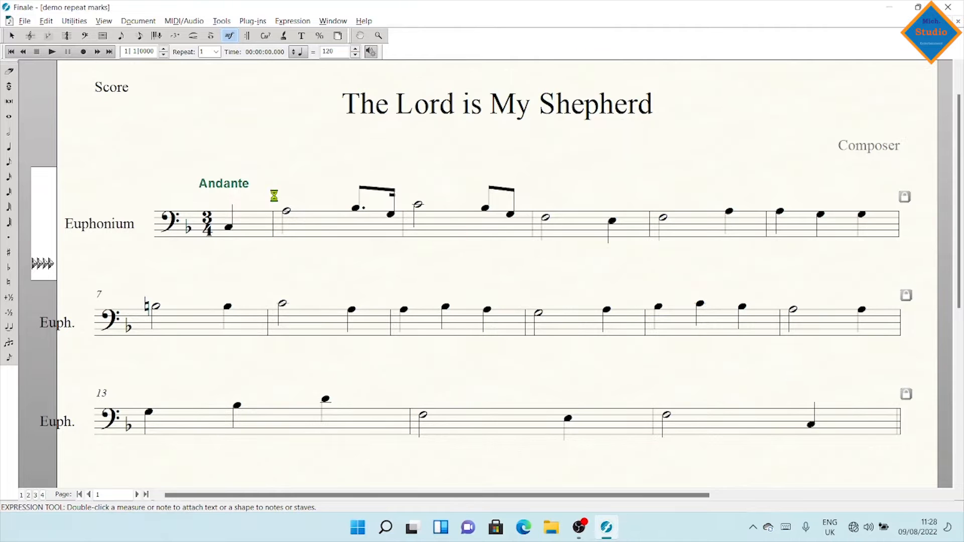
double_click(276, 195)
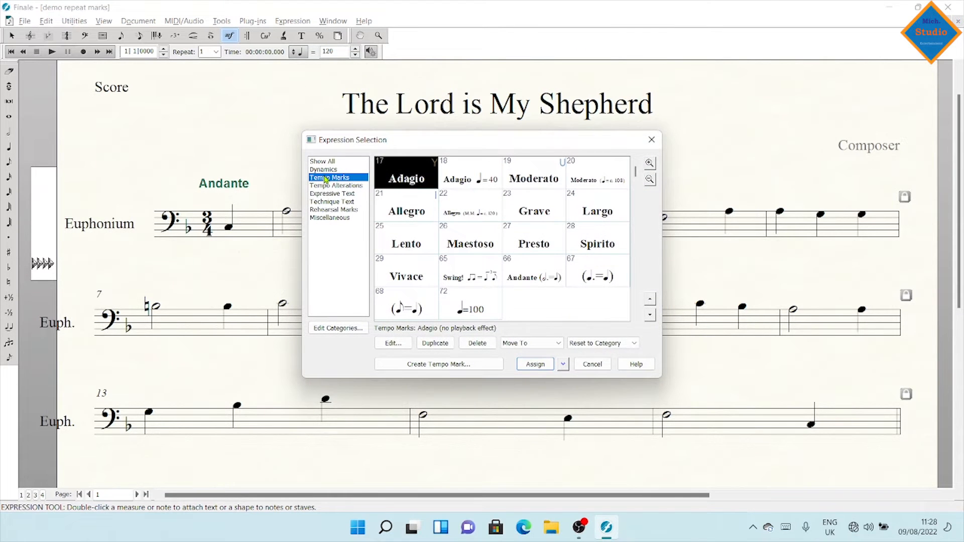
left_click(332, 209)
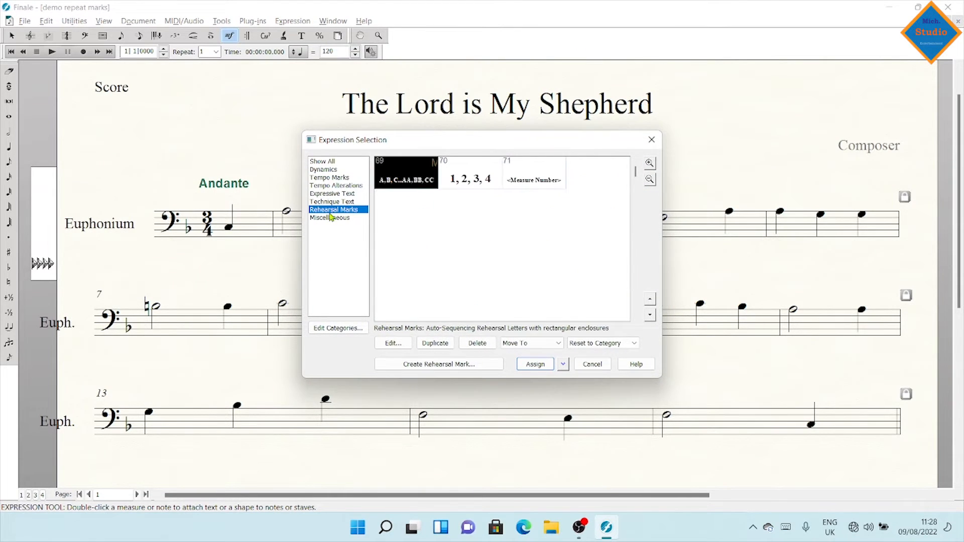
double_click(400, 177)
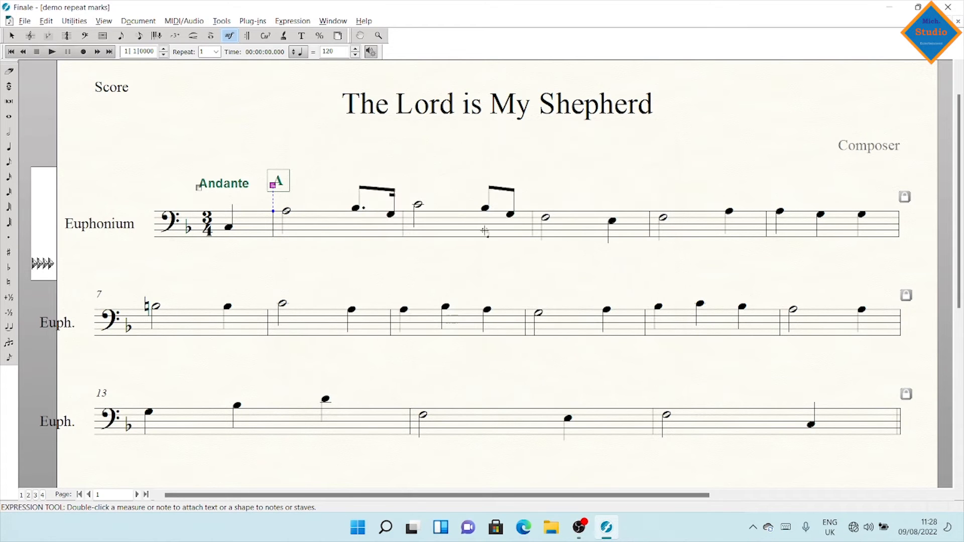
double_click(765, 202)
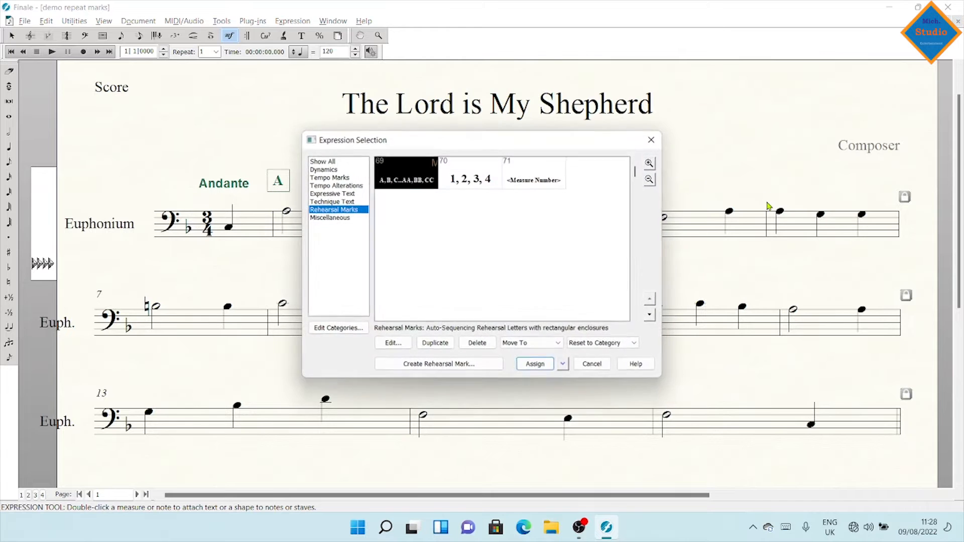
double_click(402, 180)
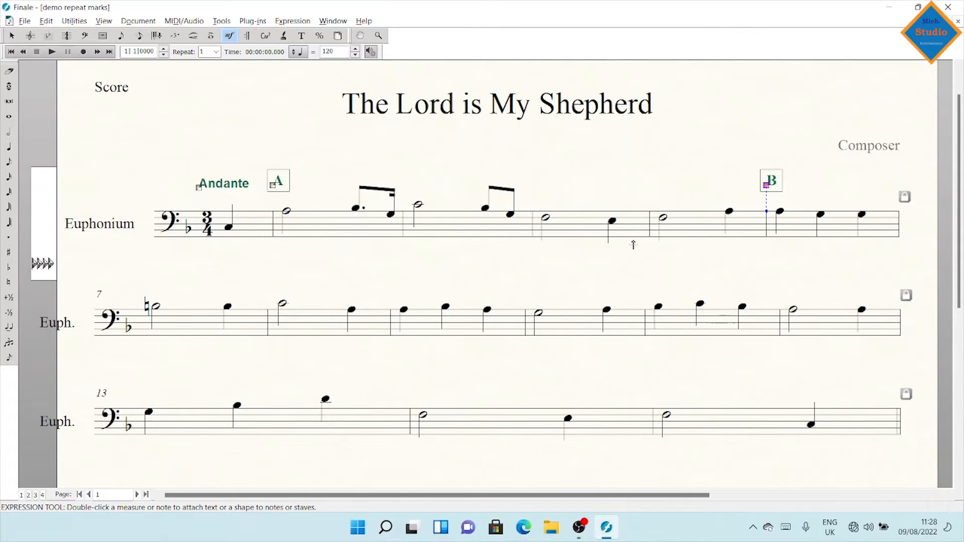
Create a simple repeat around measures 2 to 5, between rehearsal marks A and B.
left_click(10, 37)
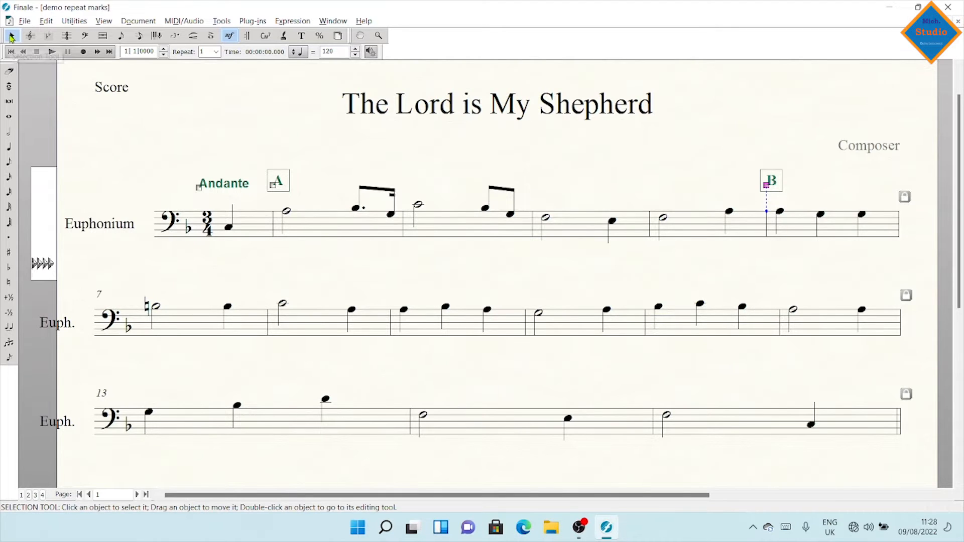
left_click(303, 236)
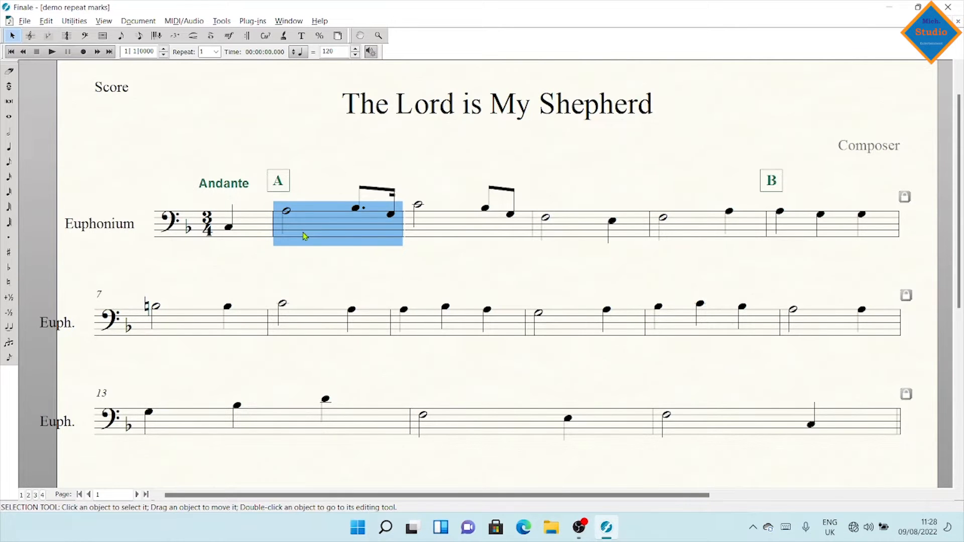
left_click(727, 228, "shift")
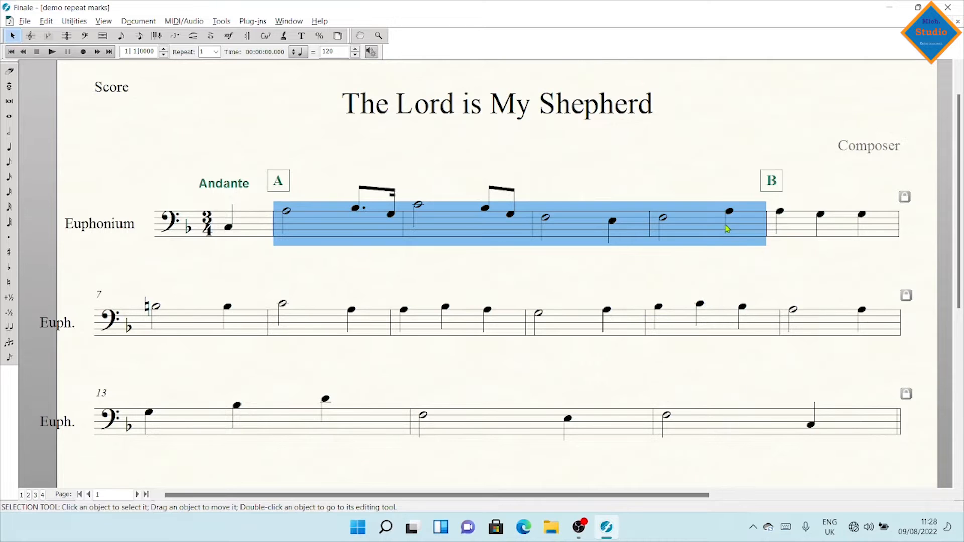
right_click(727, 229)
mouse_move(818, 470)
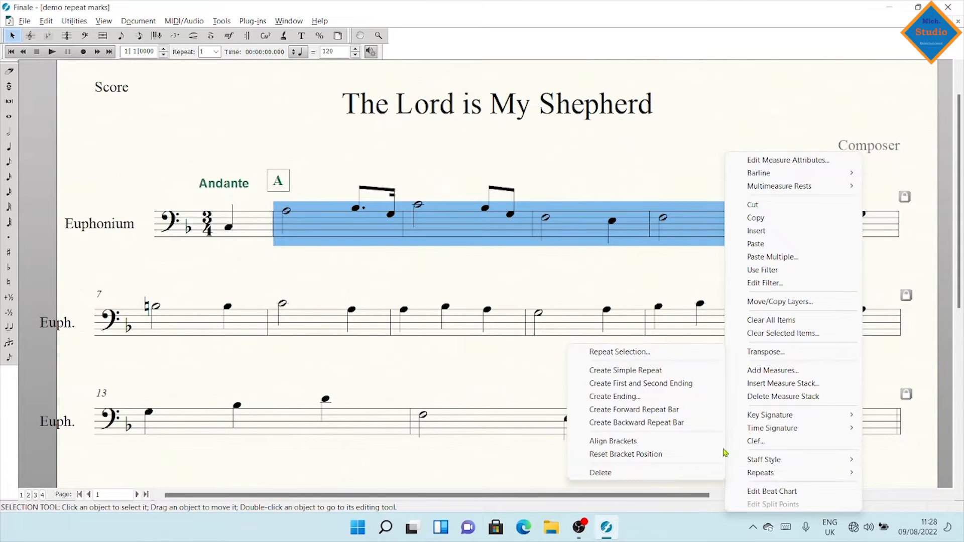
left_click(616, 374)
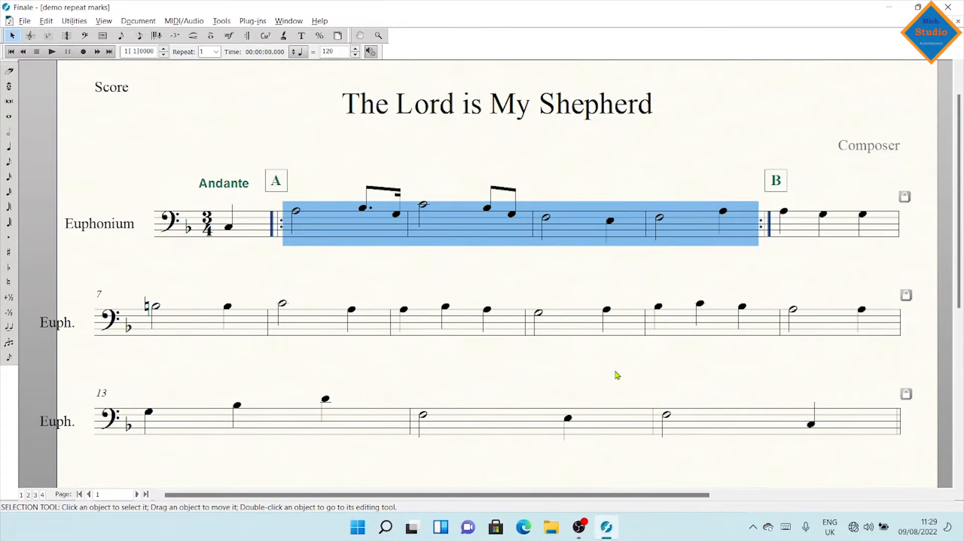
left_click(606, 161)
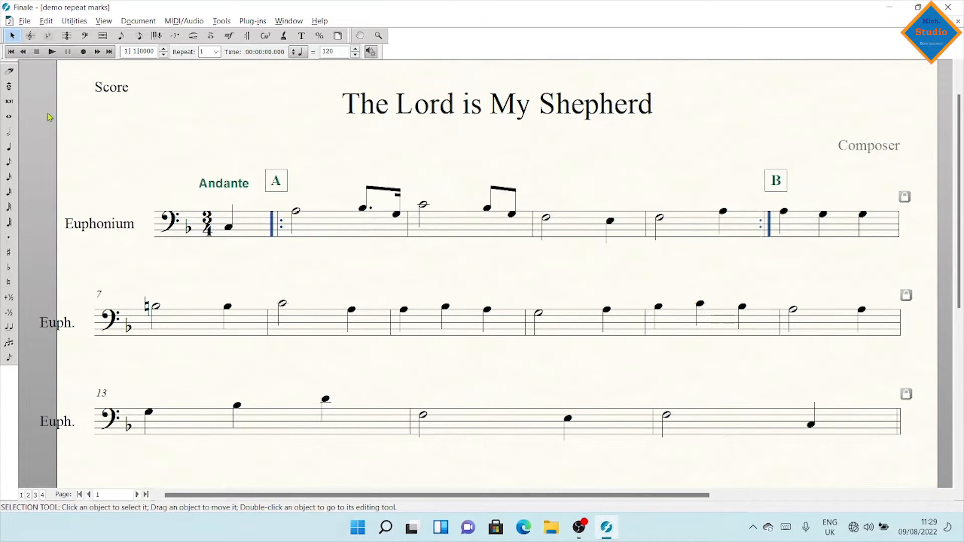
Play the score through the repeated section to check the simple repeat, and stop playback after it.
left_click(51, 51)
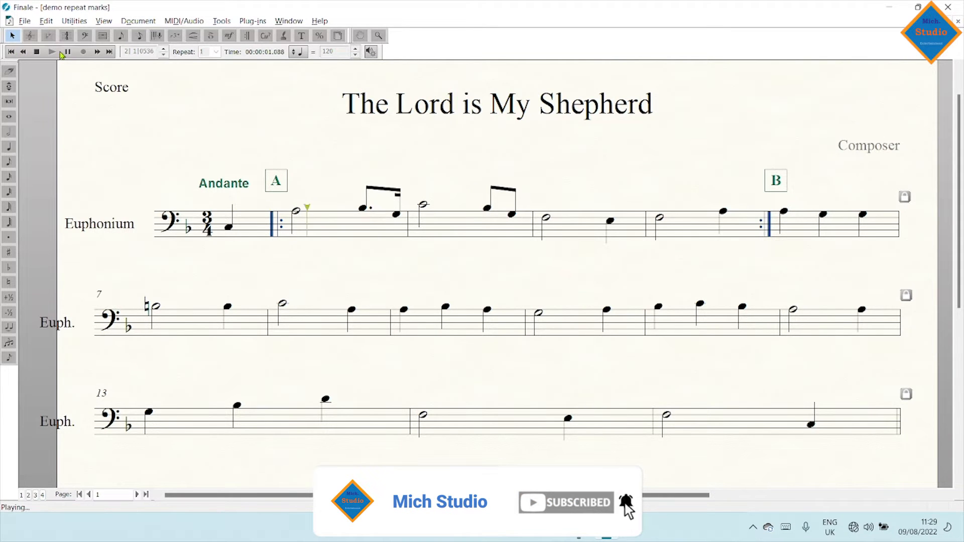
mouse_move(60, 54)
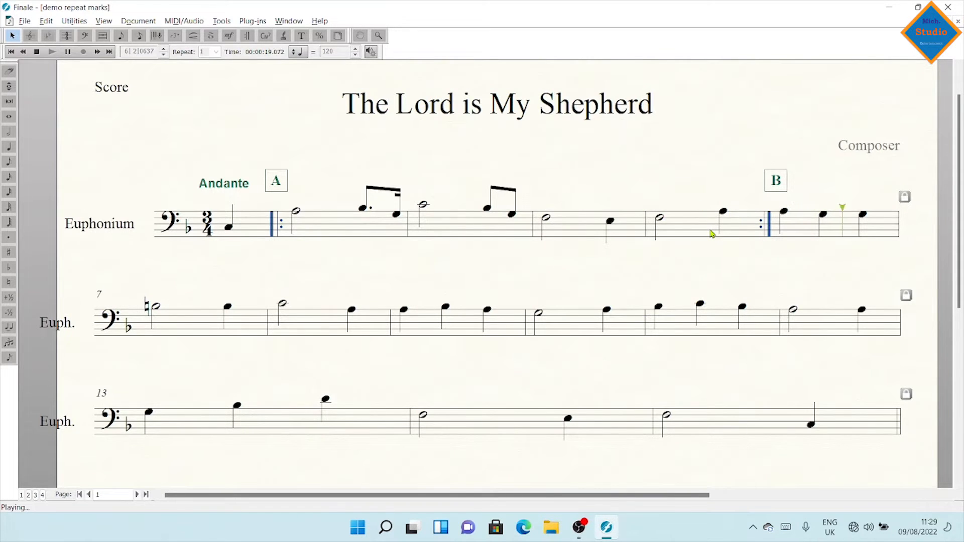
left_click(69, 52)
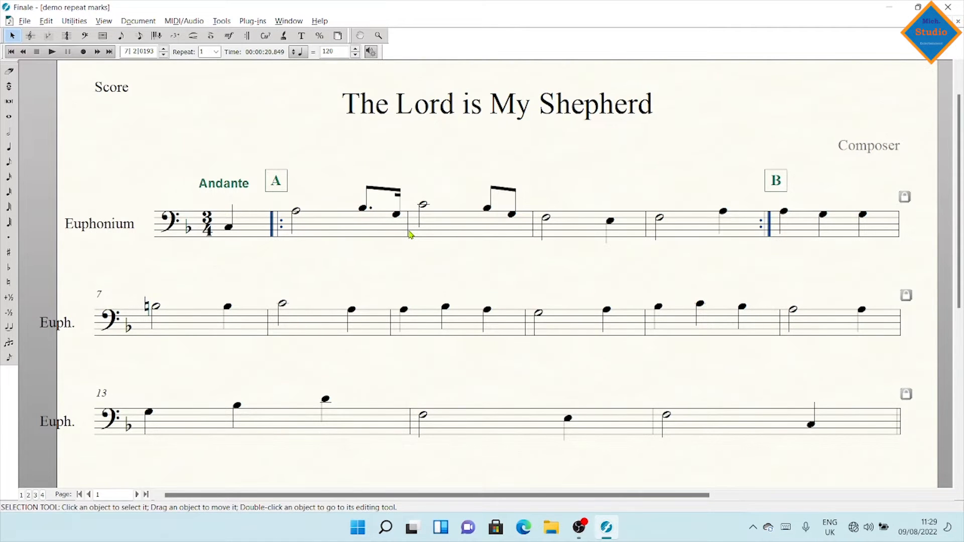
Delete the backward repeat bar at measure 5 and the forward repeat bar at measure 2.
left_click(766, 230)
key("Delete")
left_click(275, 229)
key("Delete")
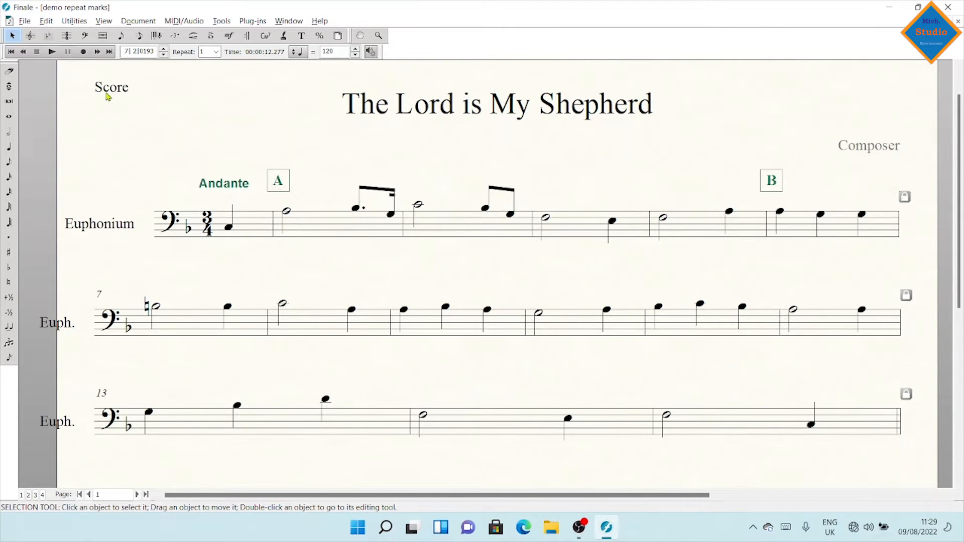
Create a forward repeat bar at measure 2, under rehearsal mark A.
left_click(300, 233)
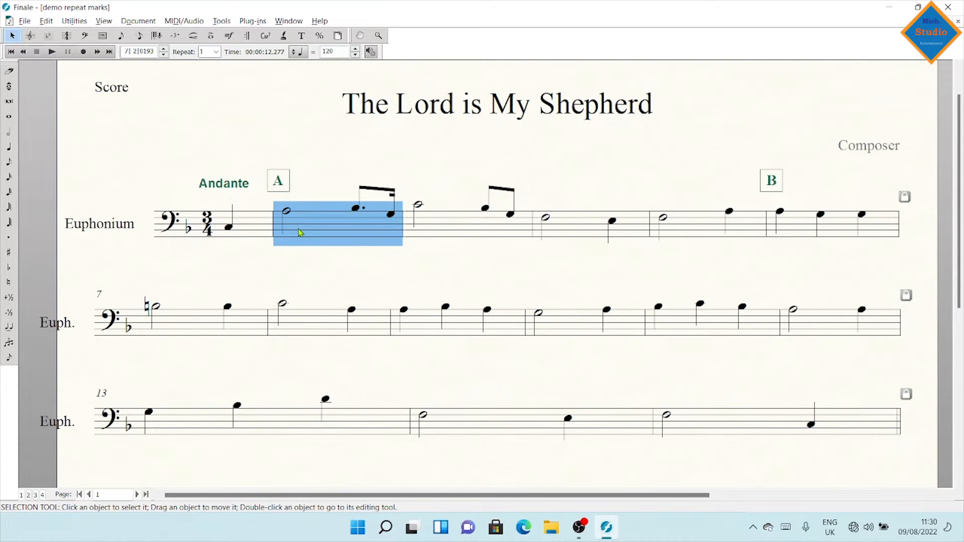
right_click(300, 232)
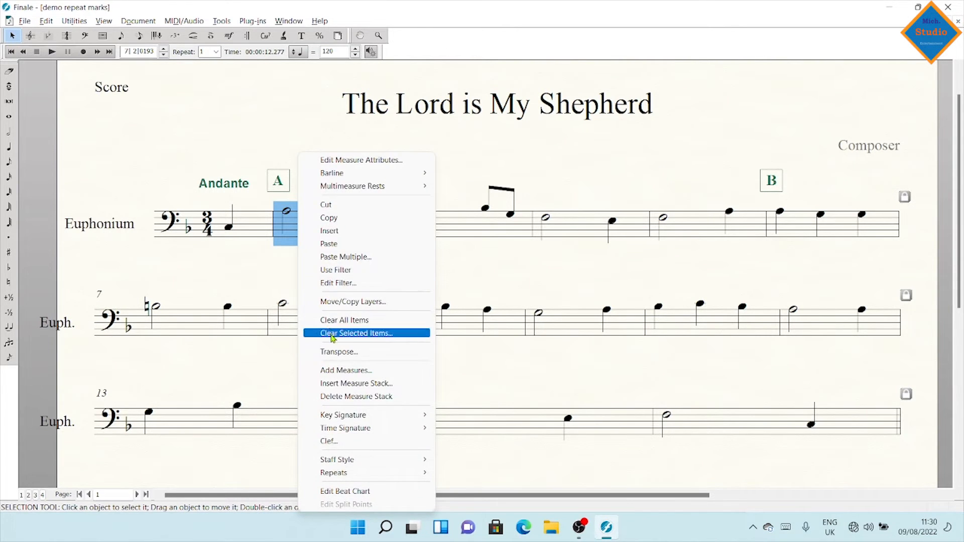
mouse_move(362, 473)
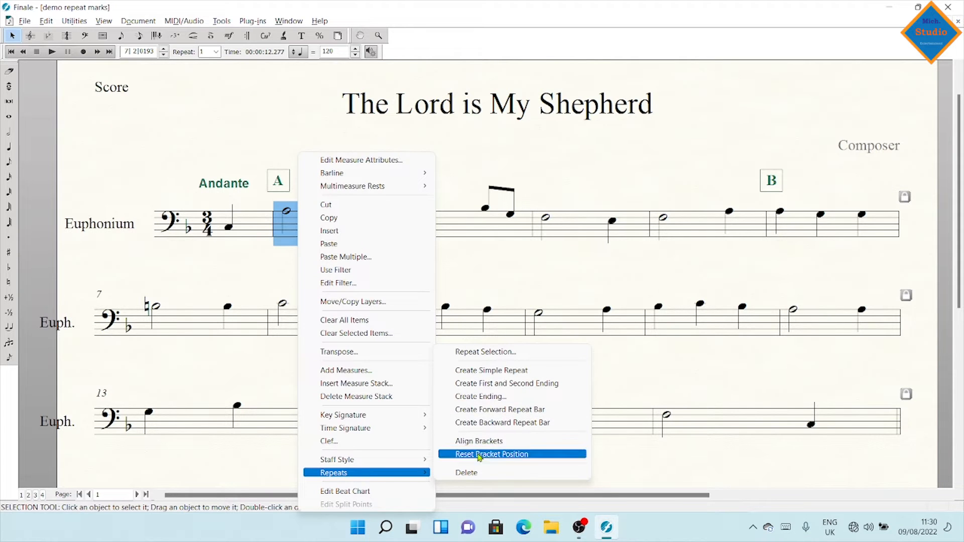
left_click(505, 412)
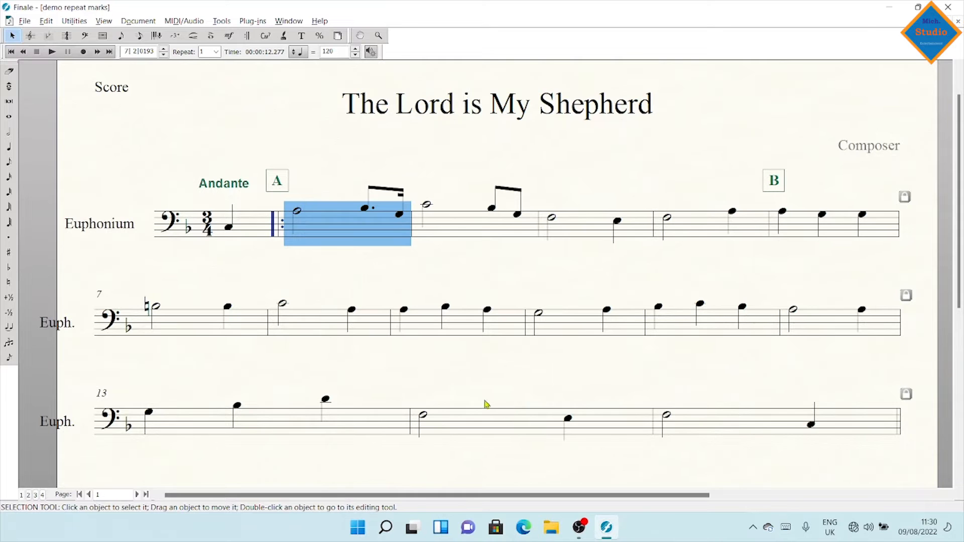
Create a backward repeat bar at measure 5, just before rehearsal mark B.
left_click(745, 235)
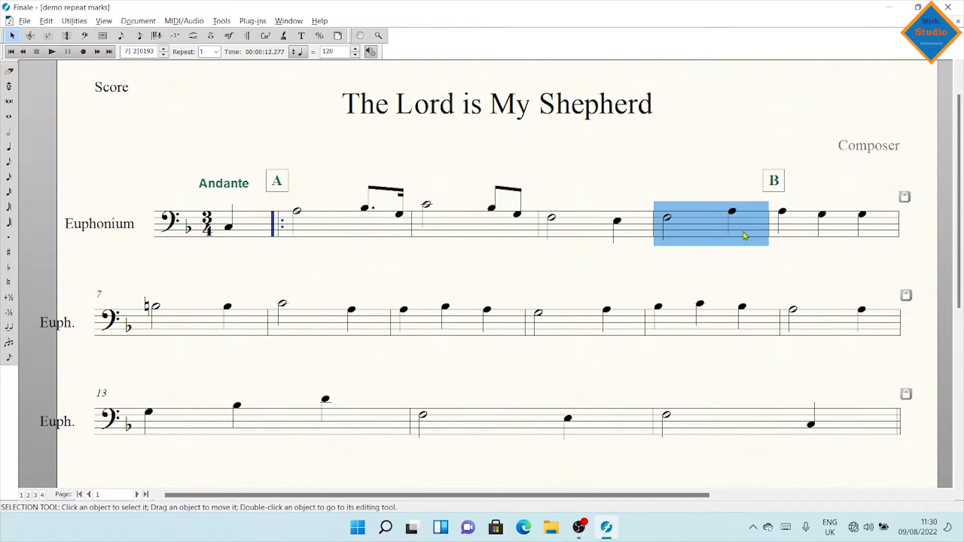
right_click(746, 236)
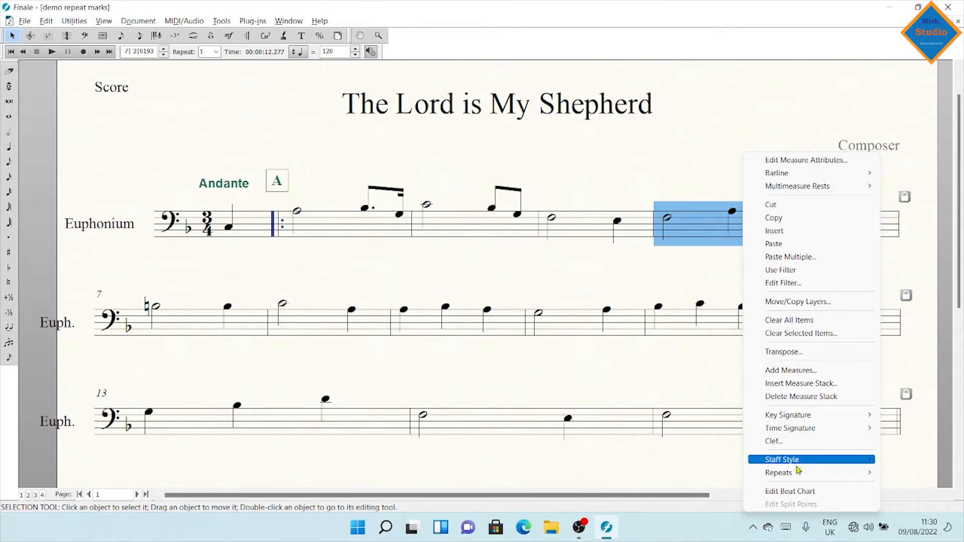
mouse_move(798, 473)
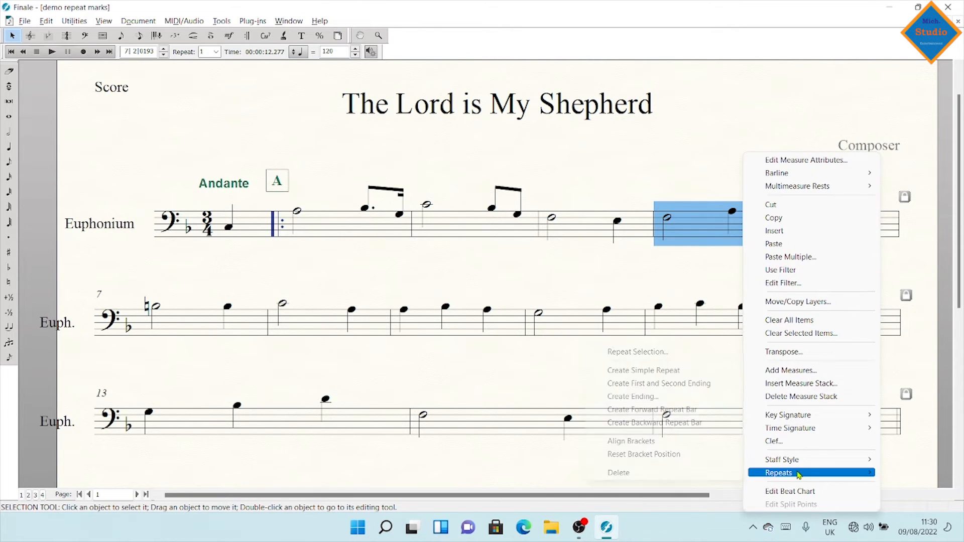
left_click(665, 427)
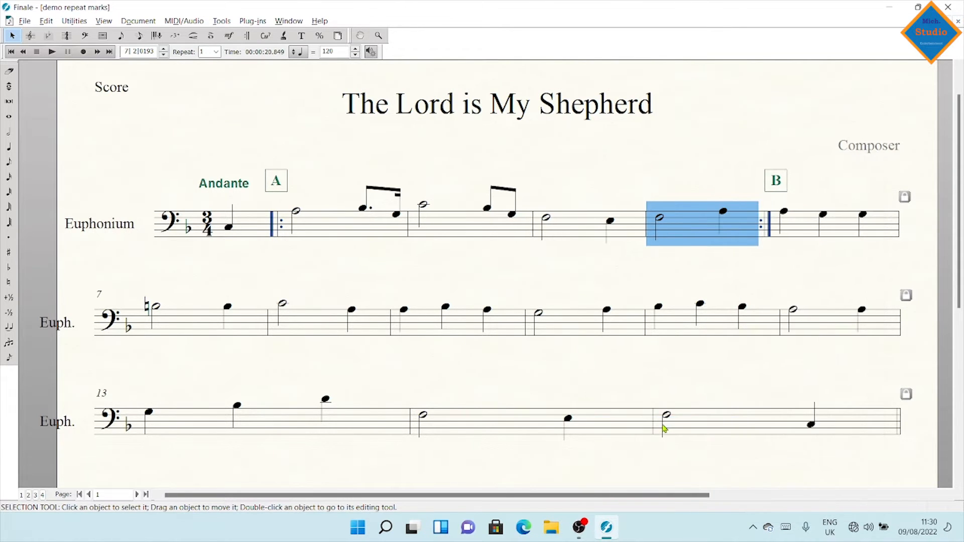
left_click(675, 188)
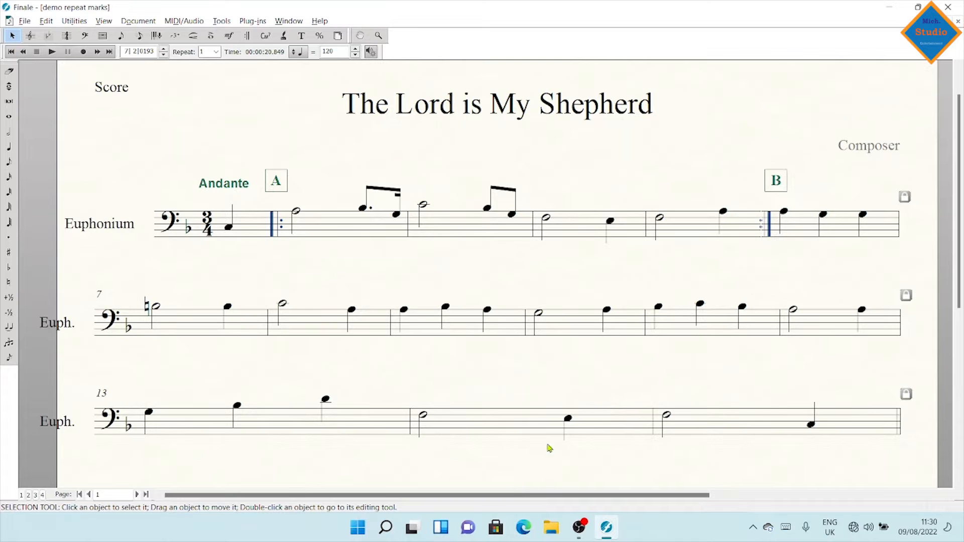
left_click(380, 276)
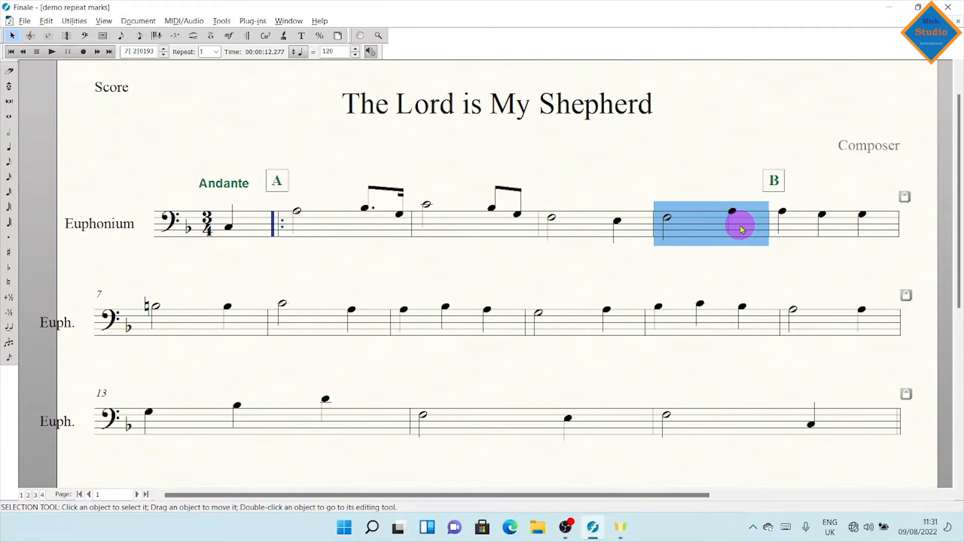
Create first and second endings starting with the first ending on measure 5.
right_click(741, 228)
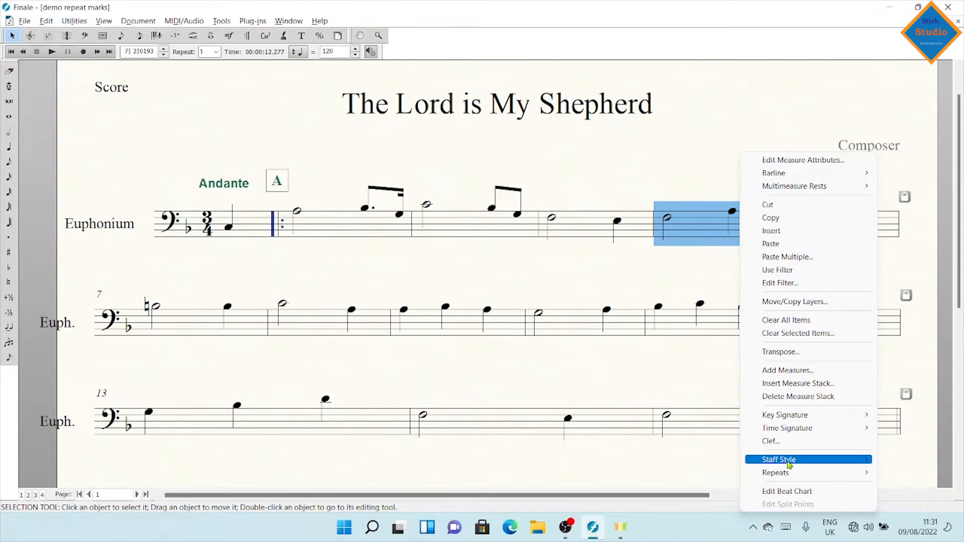
mouse_move(791, 473)
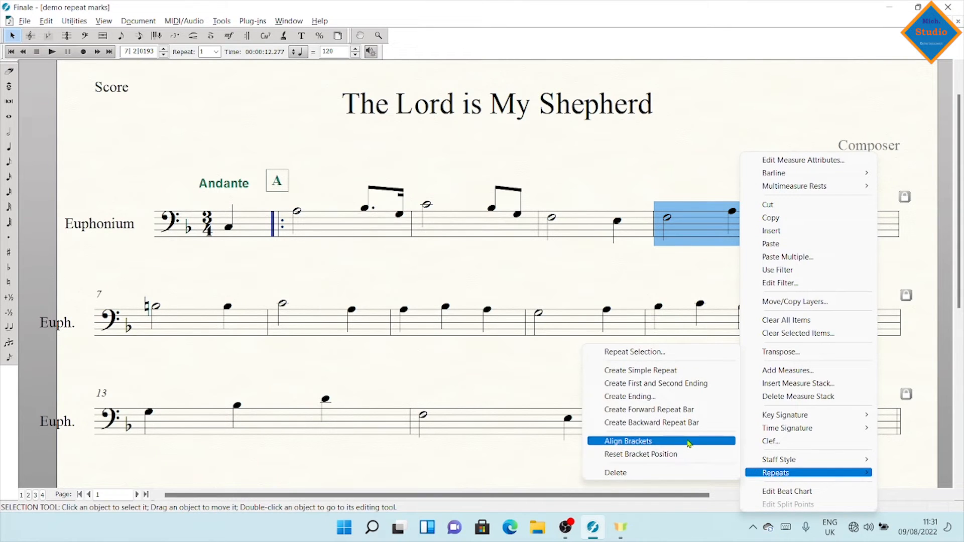
left_click(671, 384)
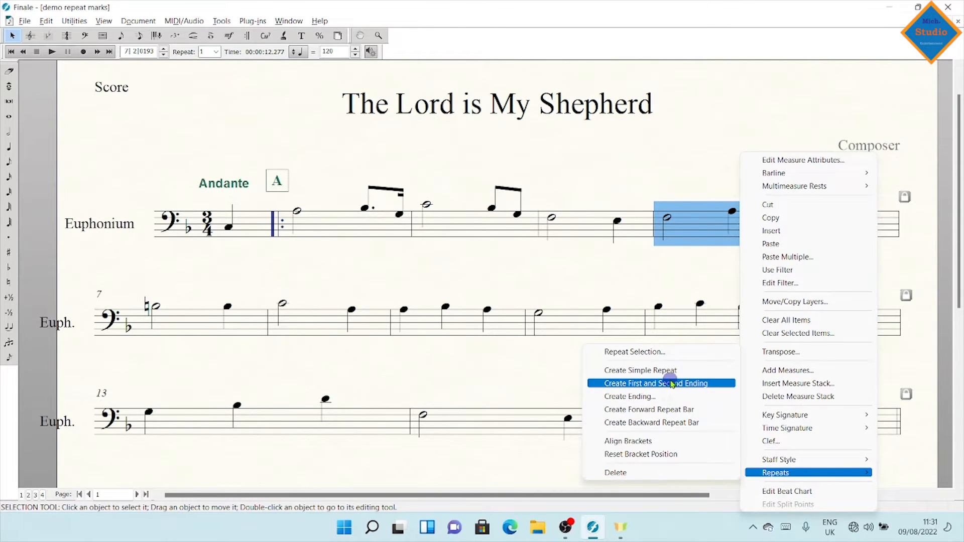
left_click(716, 174)
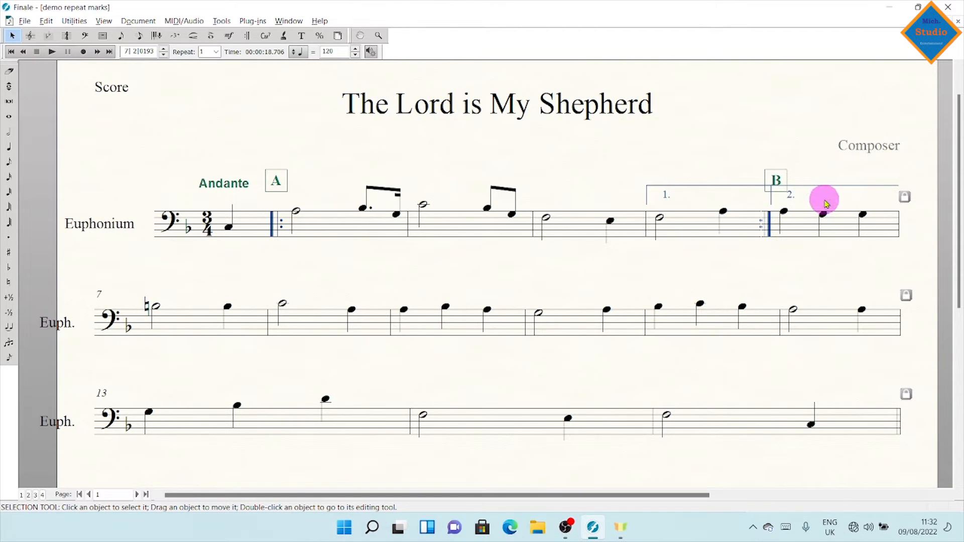
Play the score from the beginning to check the first and second endings, and stop playback after them.
left_click(11, 52)
left_click(52, 54)
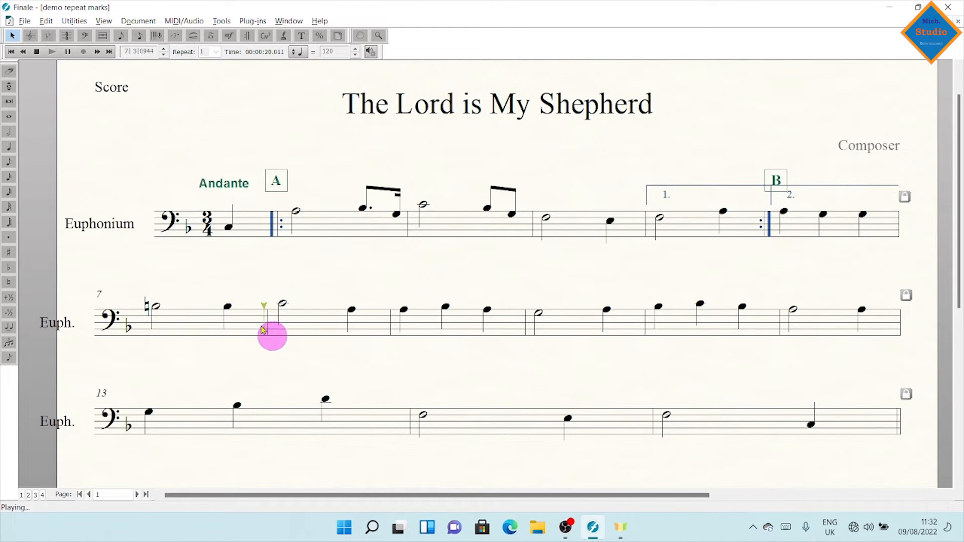
left_click(67, 51)
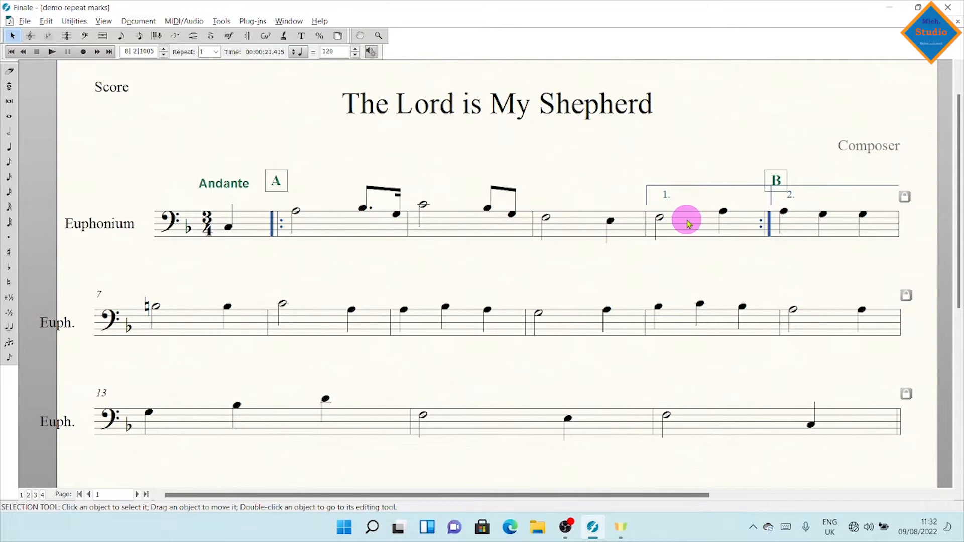
Edit the first ending over measure 5 so that it is played on passes 1,2,3.
left_click(668, 196)
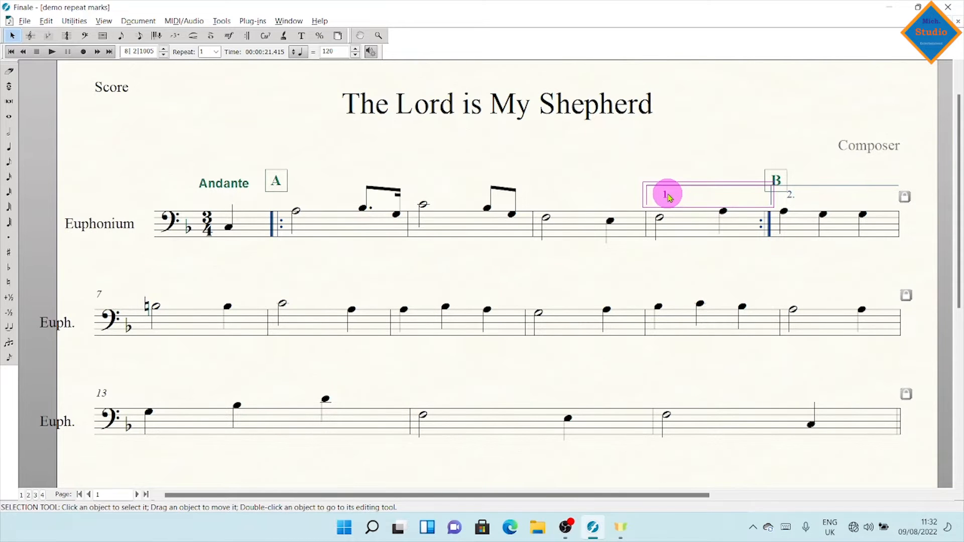
right_click(668, 197)
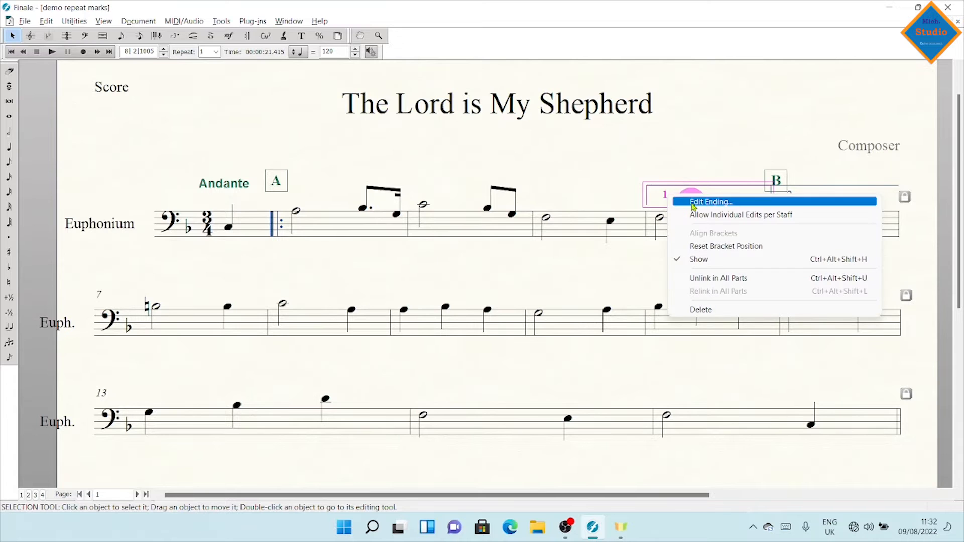
left_click(694, 203)
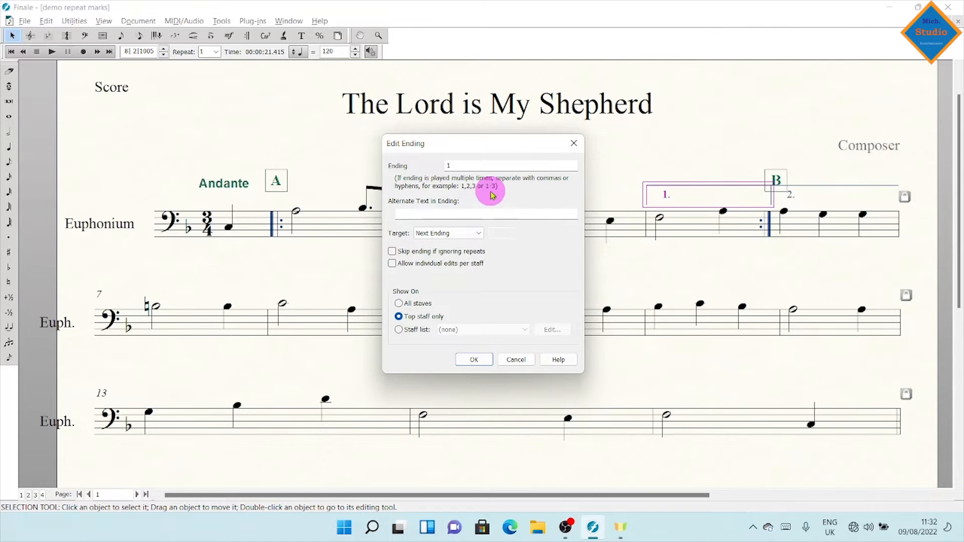
left_click(453, 166)
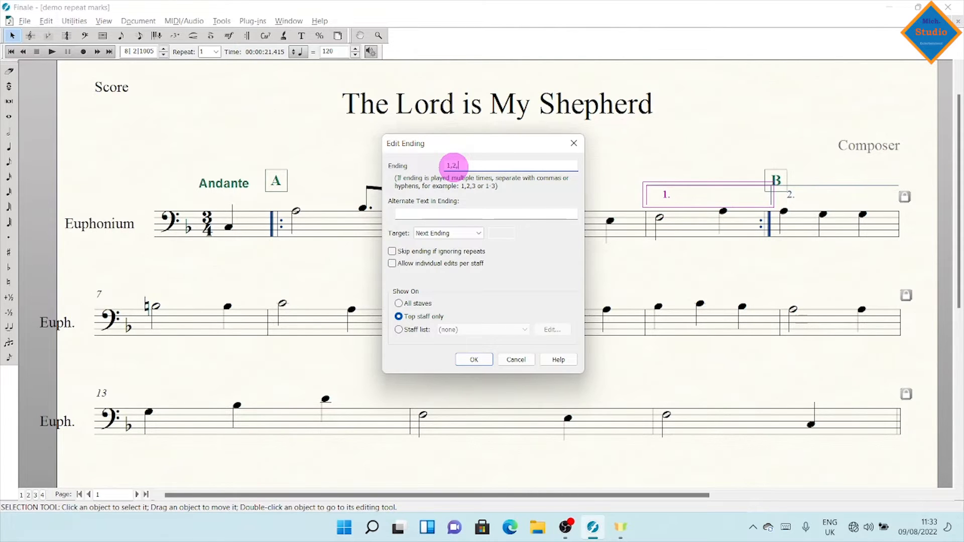
type(",2,3")
left_click(473, 360)
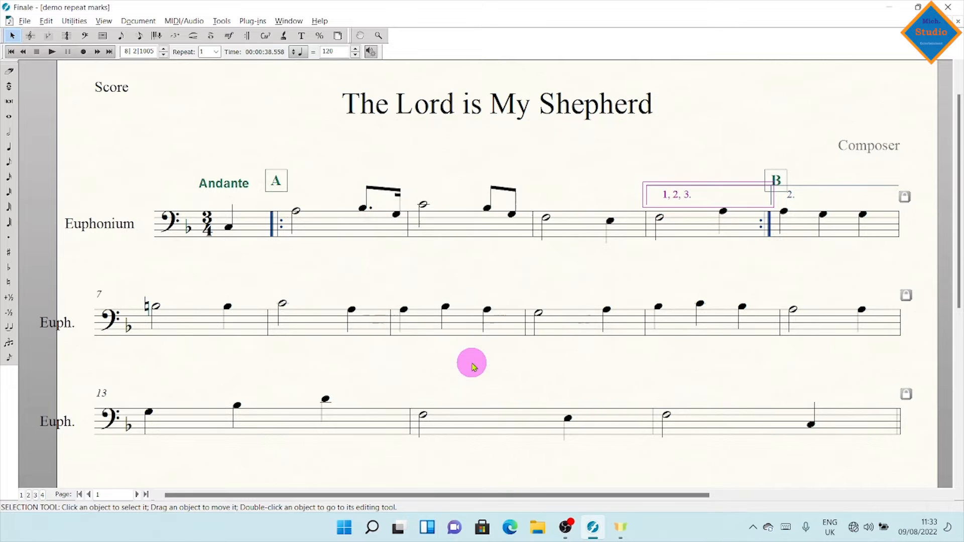
Edit the second ending over measure 6 so that its ending number is 4.
left_click(793, 197)
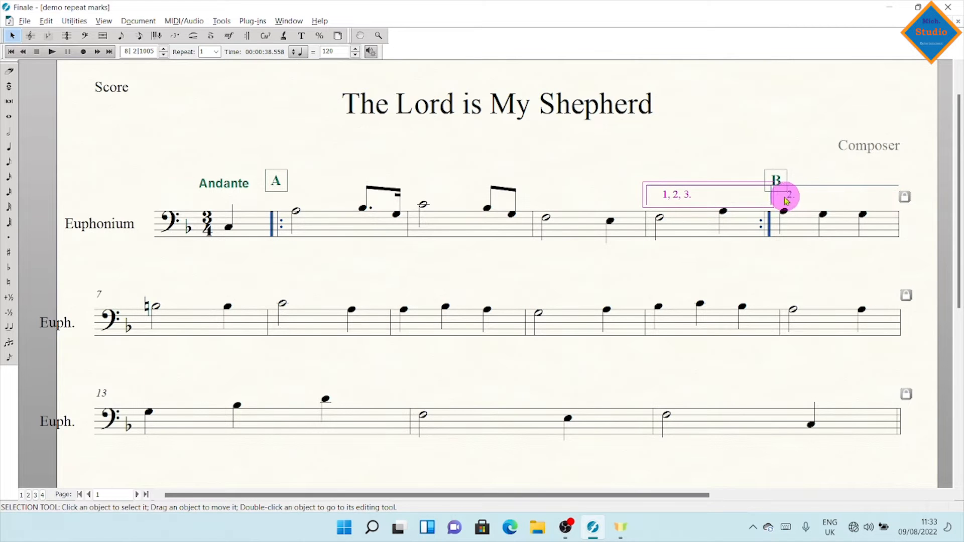
left_click(791, 198)
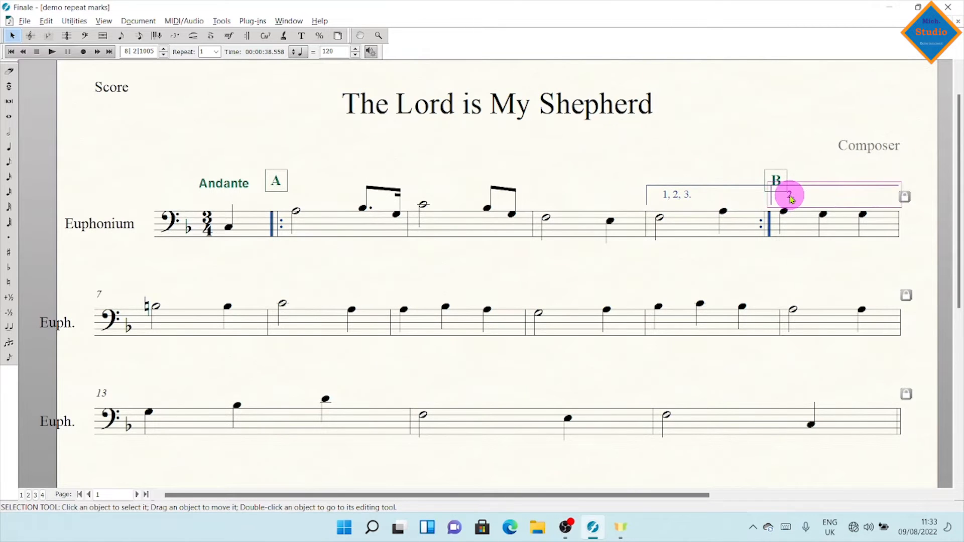
right_click(790, 198)
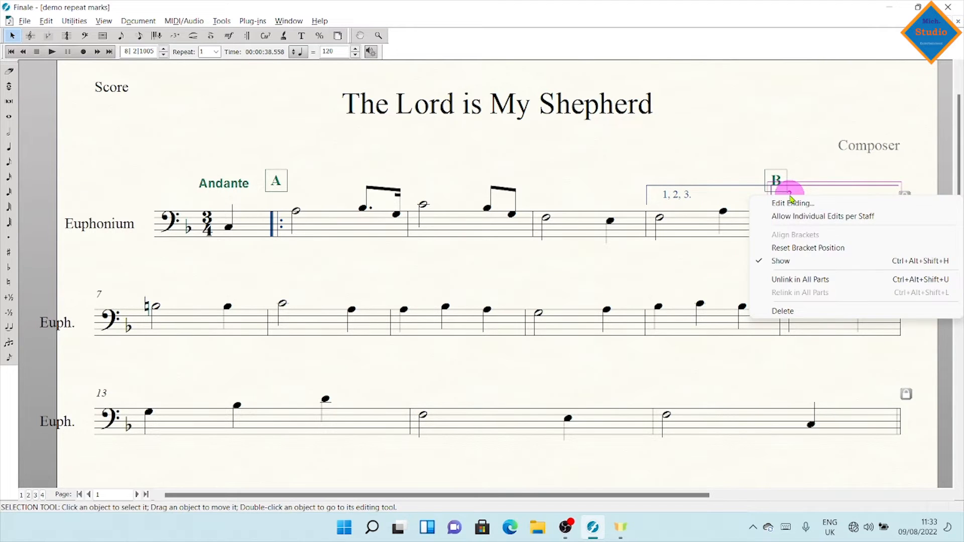
left_click(792, 202)
left_click(456, 167)
key("BackSpace")
type("4")
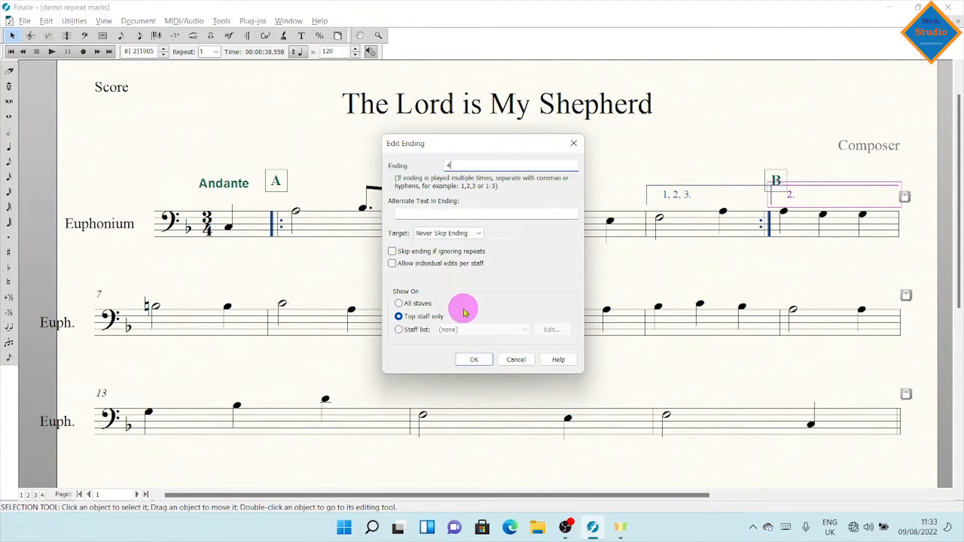
left_click(479, 360)
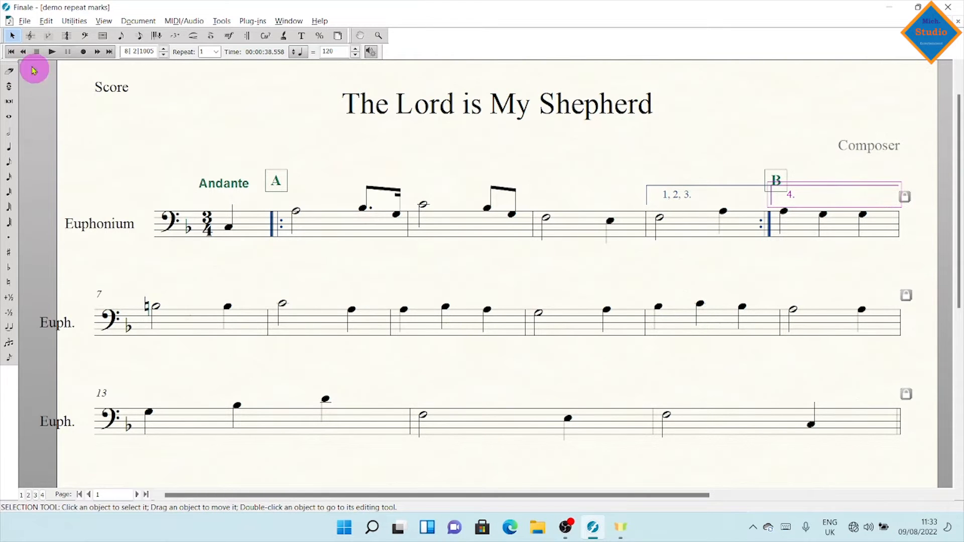
Play the score from the beginning to check the repeated passes and the fourth ending, and pause playback after measure 6.
left_click(10, 52)
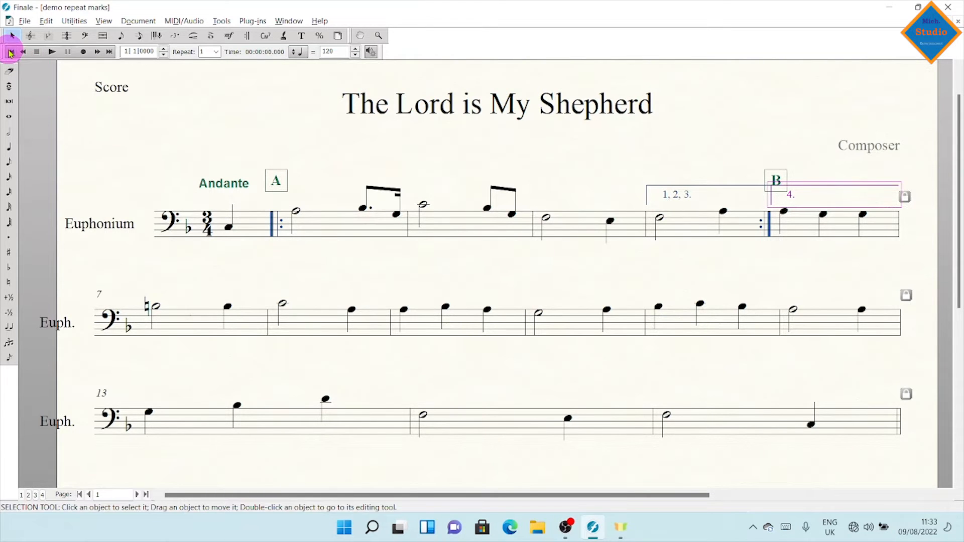
left_click(52, 51)
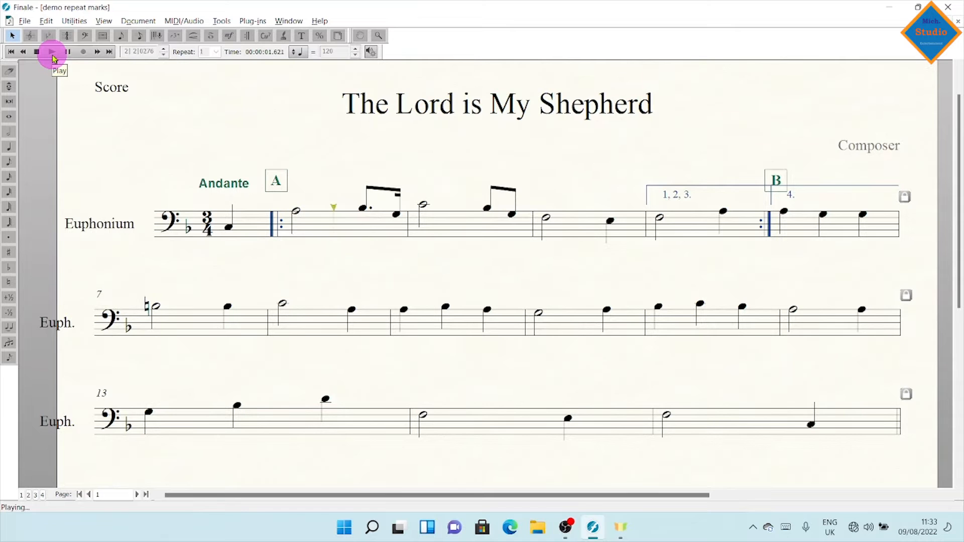
key("XF86AudioRaiseVolume")
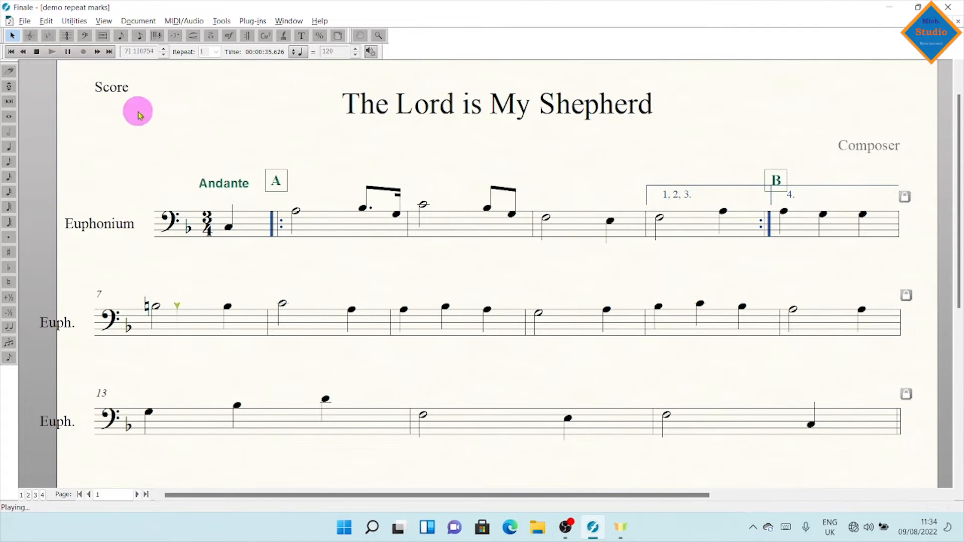
left_click(67, 52)
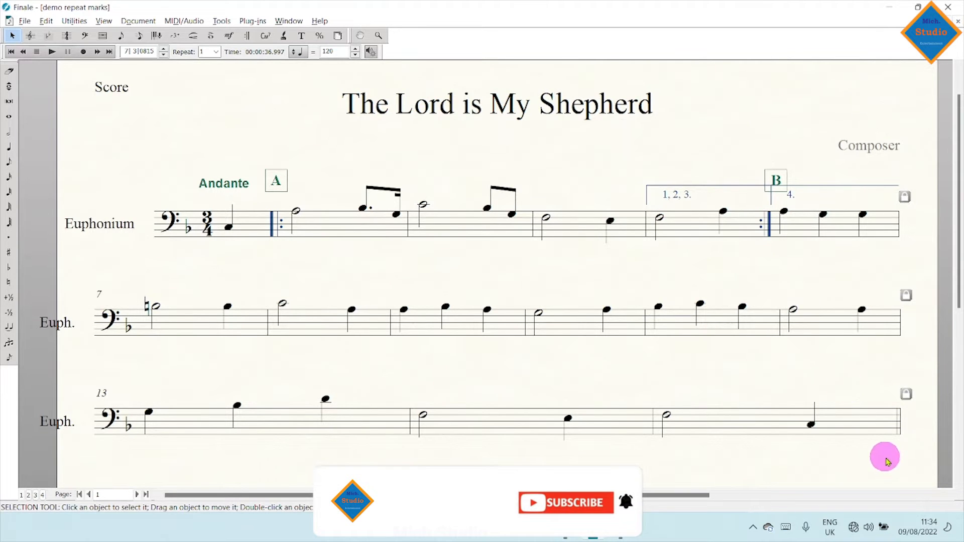
left_click(869, 435)
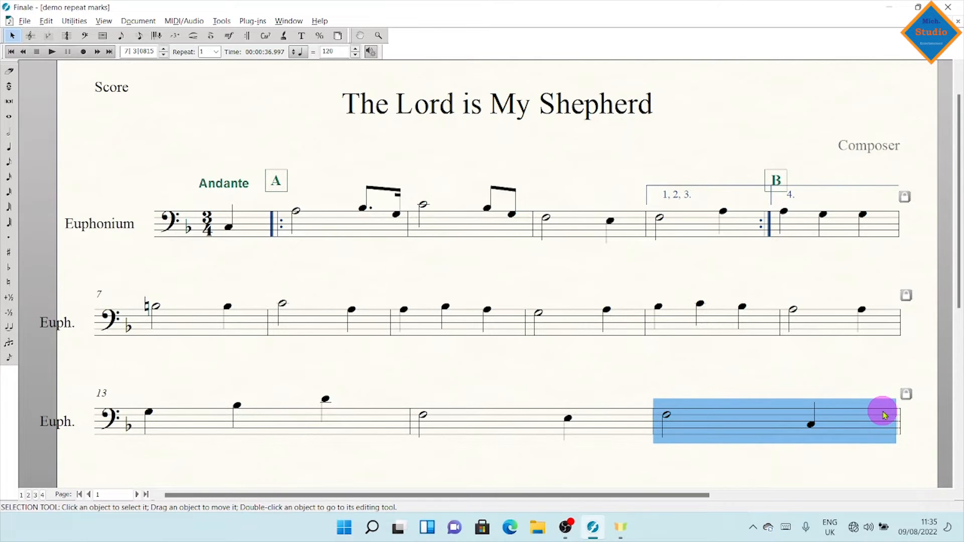
left_click(230, 229)
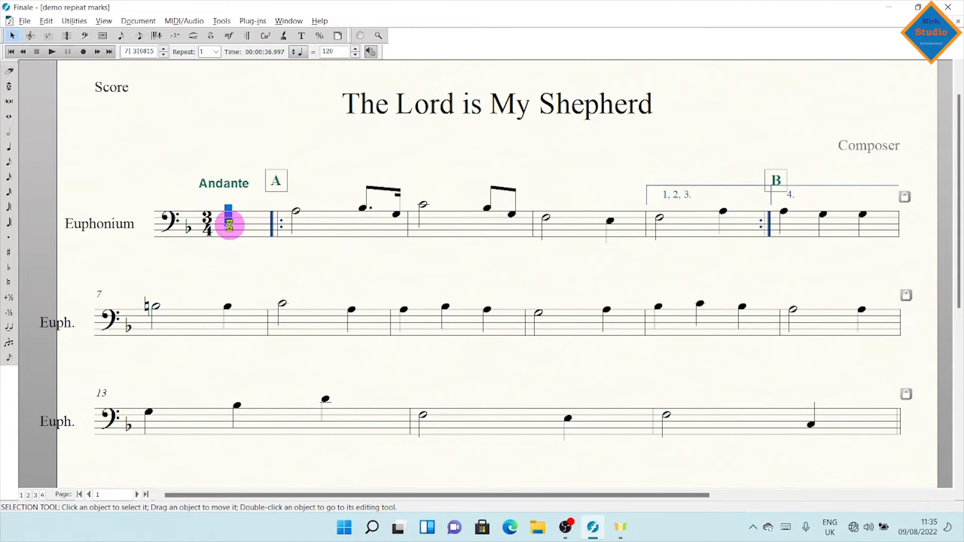
left_click(859, 388)
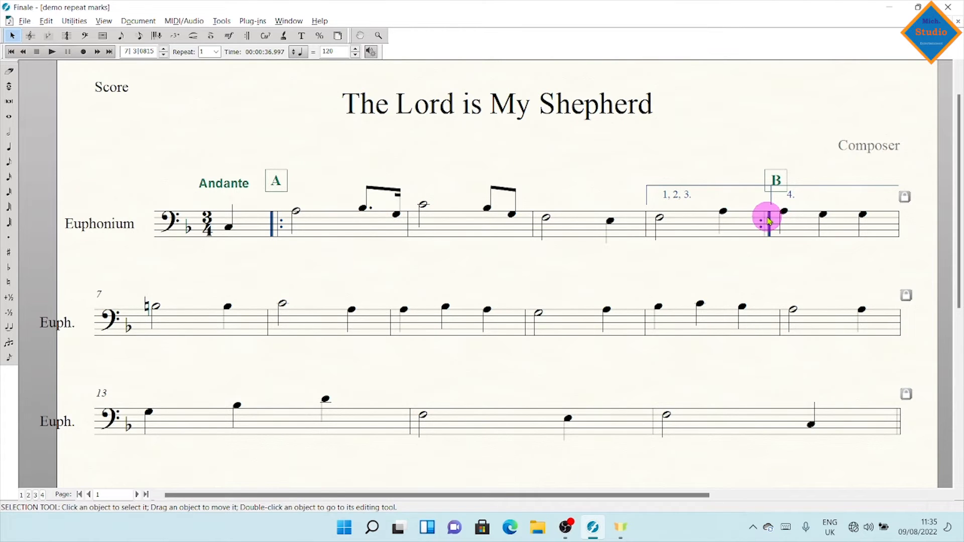
Delete both ending brackets over measures 5 and 6 and the backward repeat bar before rehearsal mark B.
left_click(688, 199)
key("Delete")
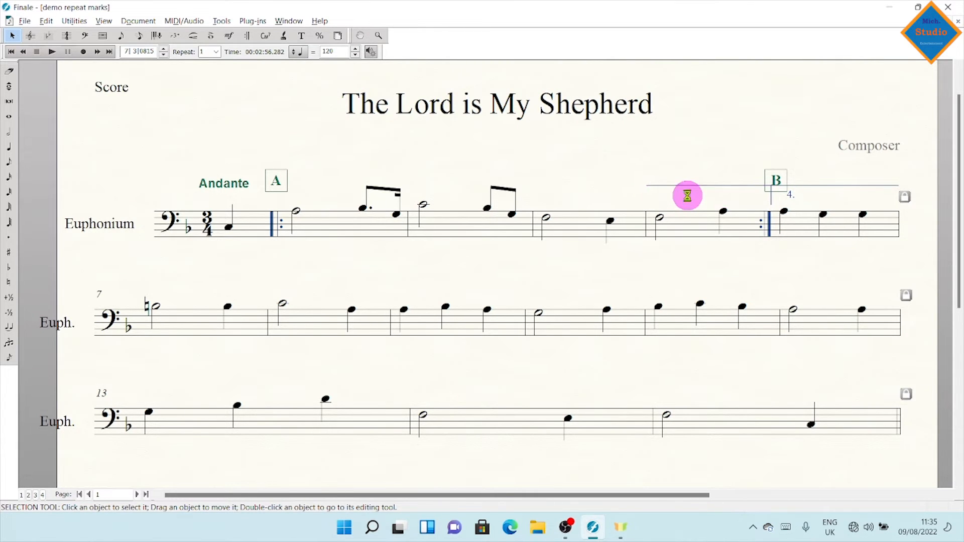
left_click(853, 196)
key("Delete")
left_click(738, 189)
key("Delete")
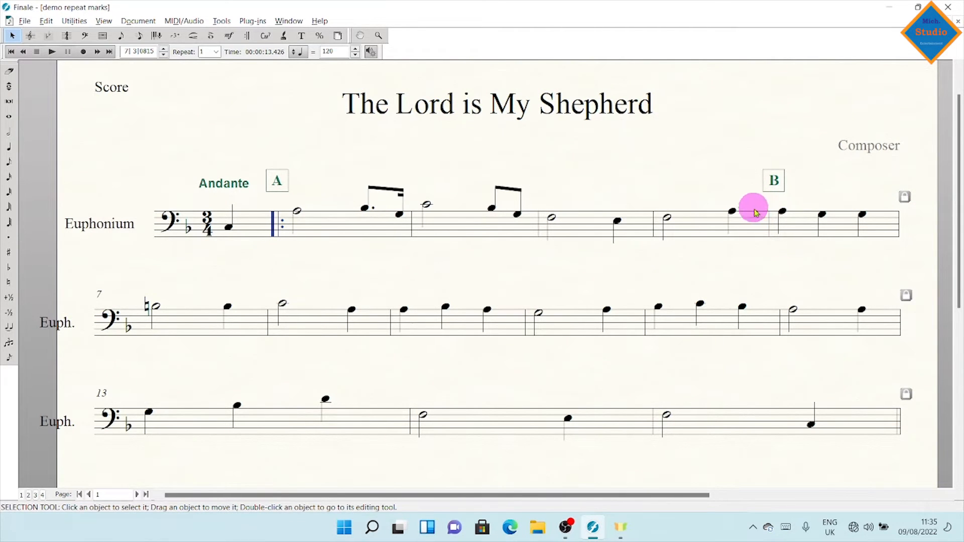
Delete the forward repeat bar under rehearsal mark A.
left_click(285, 226)
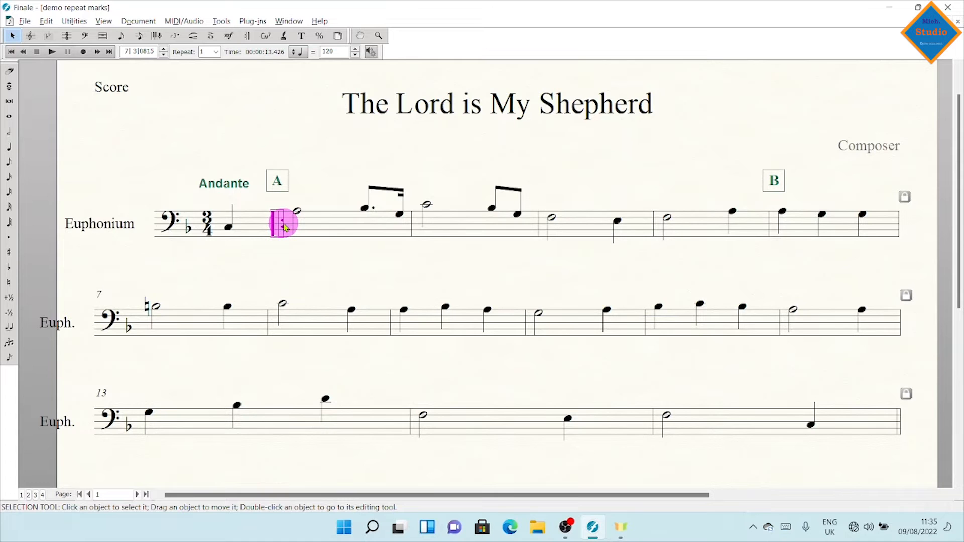
left_click(718, 229)
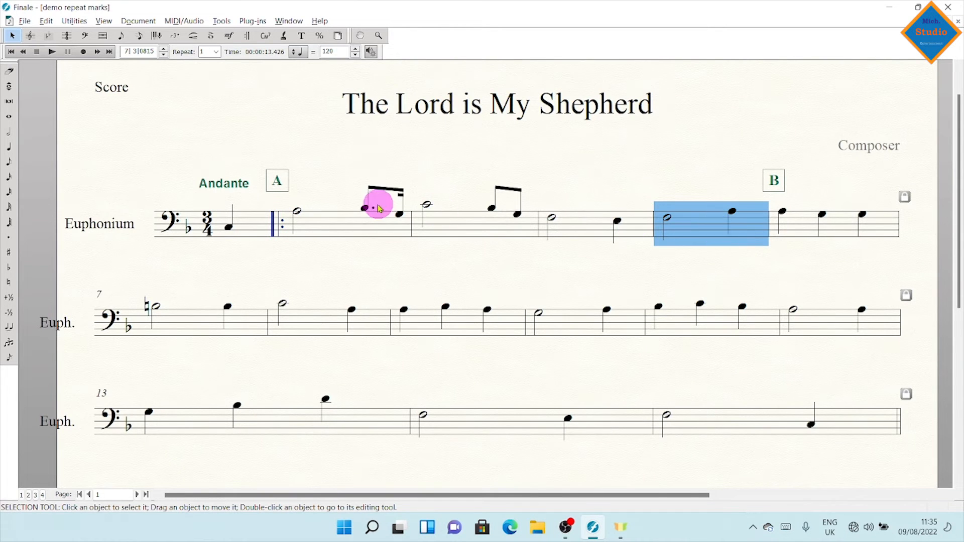
left_click(272, 229)
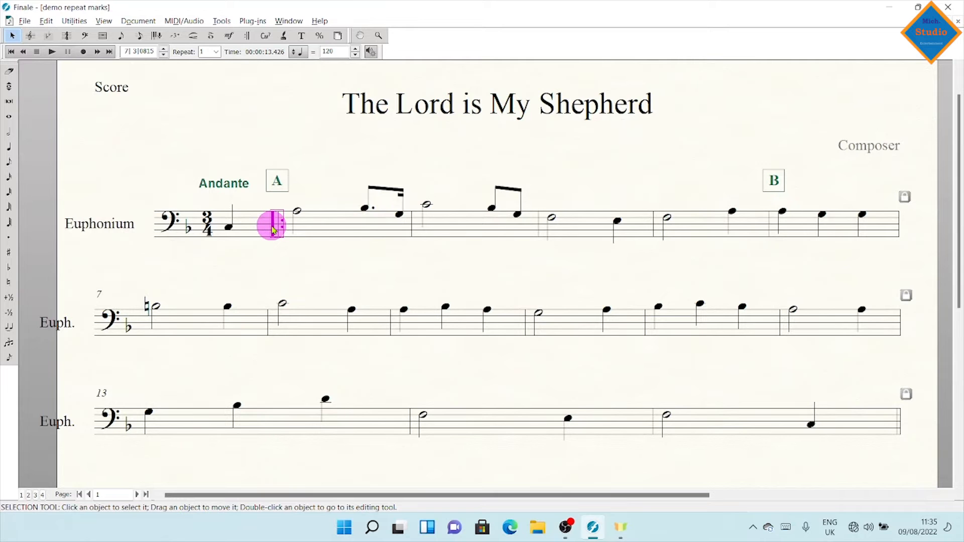
key("Delete")
Create a simple repeat around measures 2 to 5, between rehearsal marks A and B.
left_click(329, 231)
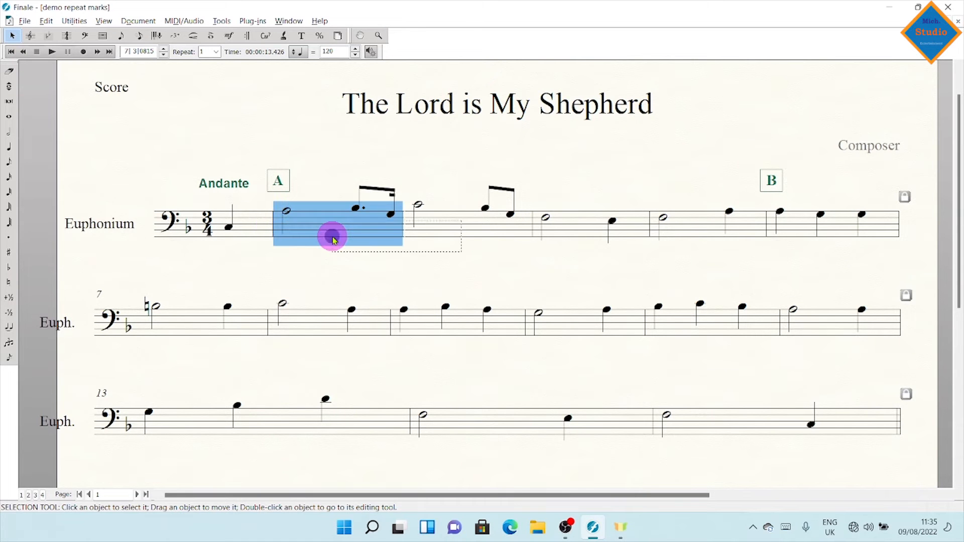
left_click(709, 231, "shift")
right_click(710, 236)
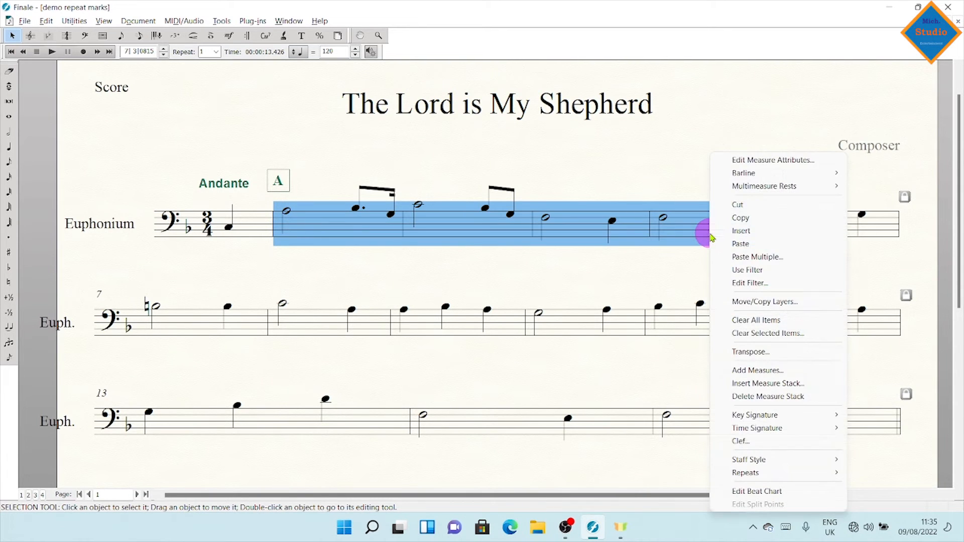
mouse_move(768, 473)
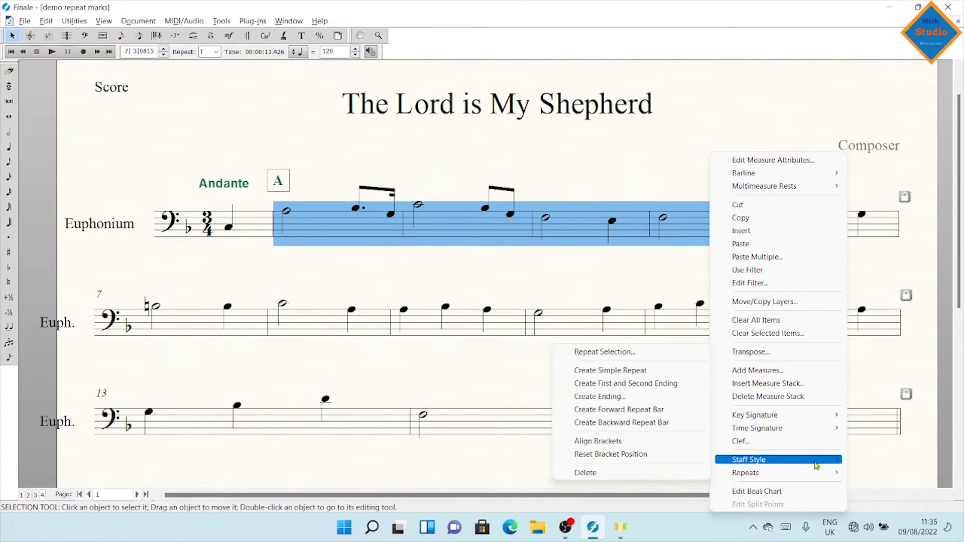
left_click(631, 371)
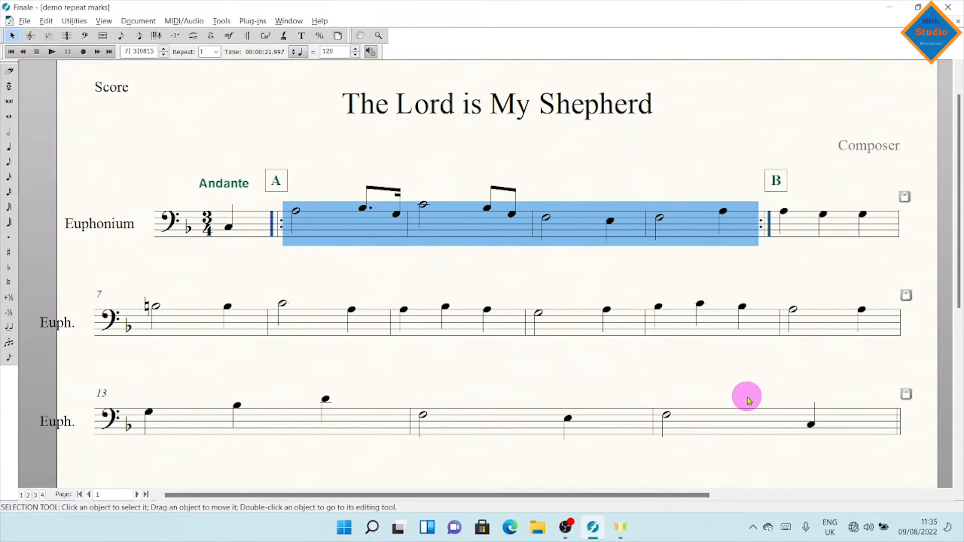
left_click(851, 422)
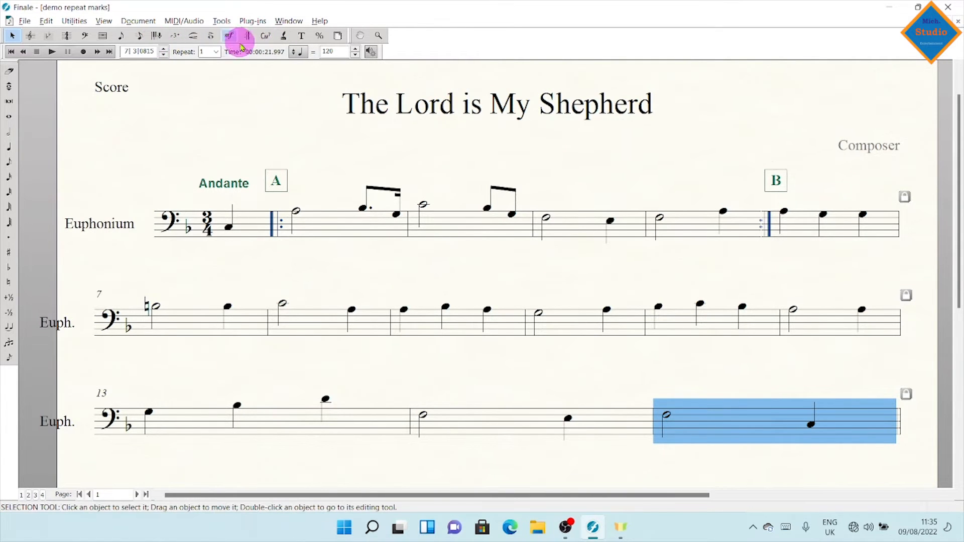
left_click(289, 21)
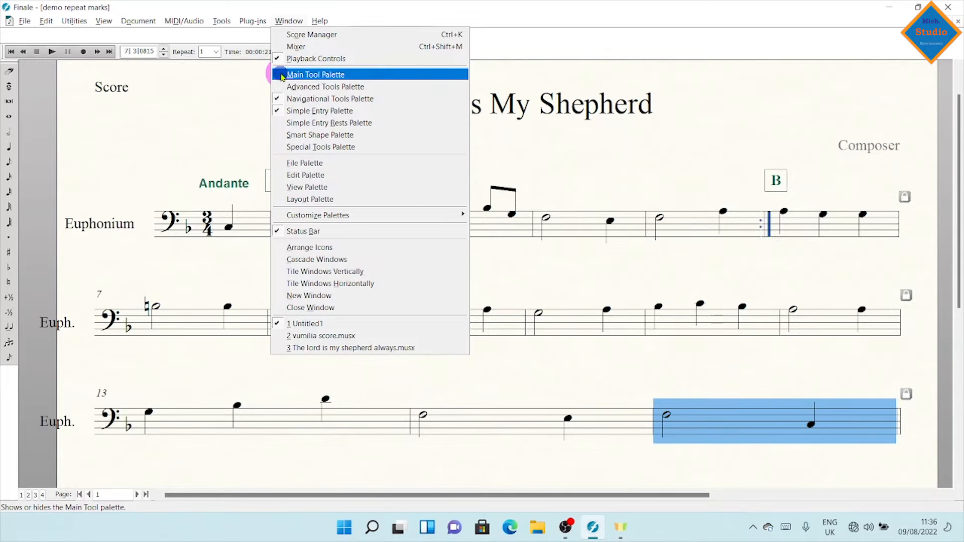
left_click(282, 75)
left_click(248, 36)
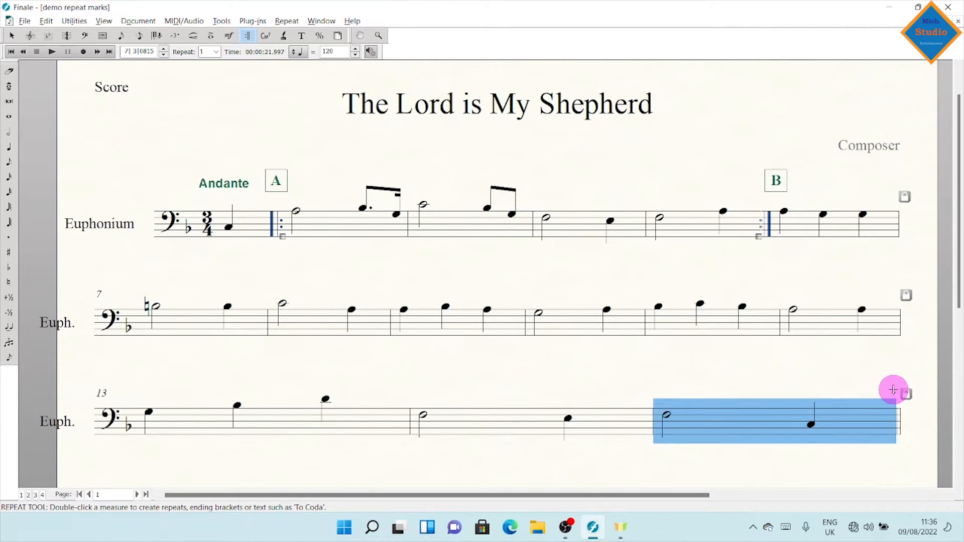
left_click(11, 36)
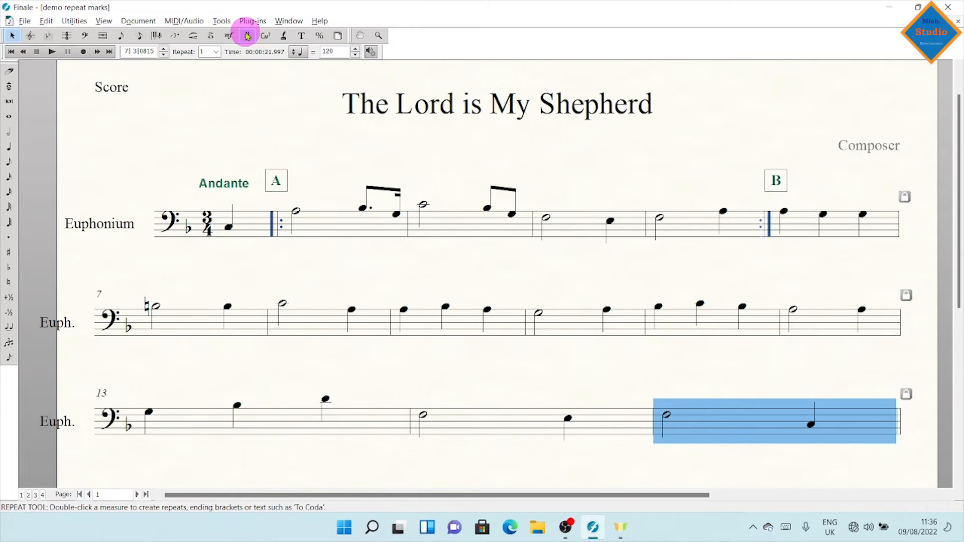
left_click(136, 164)
Add a D.C. al Fine text repeat to measure 15 that always jumps to measure 1.
left_click(249, 35)
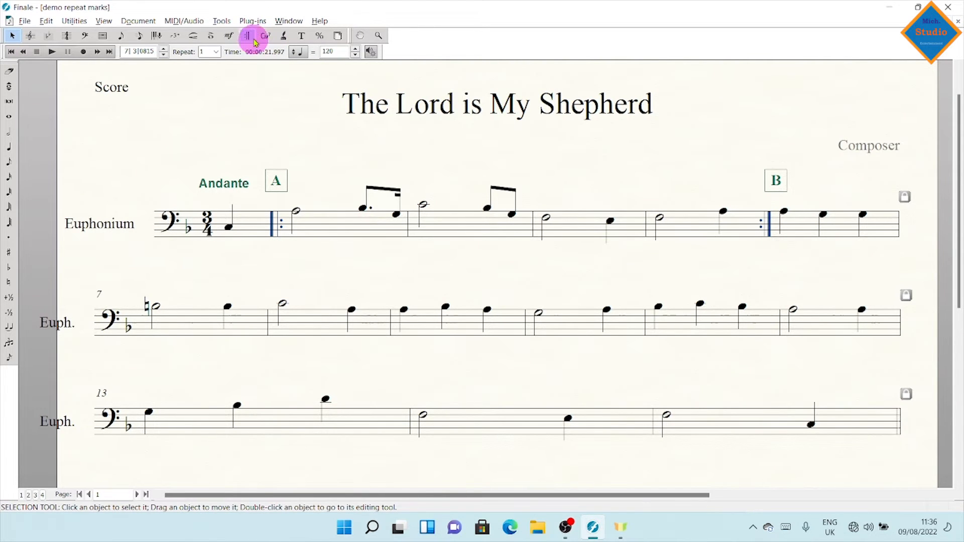
double_click(892, 390)
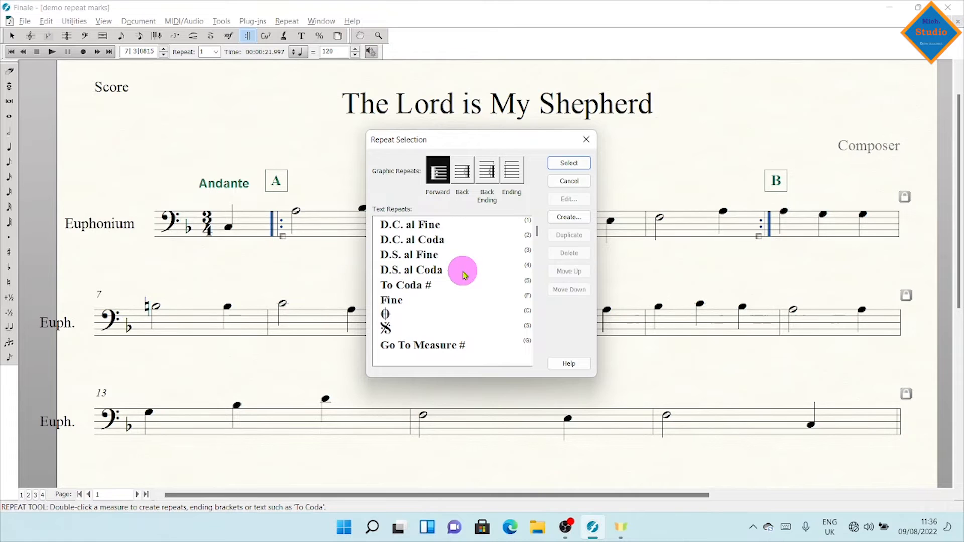
left_click(408, 227)
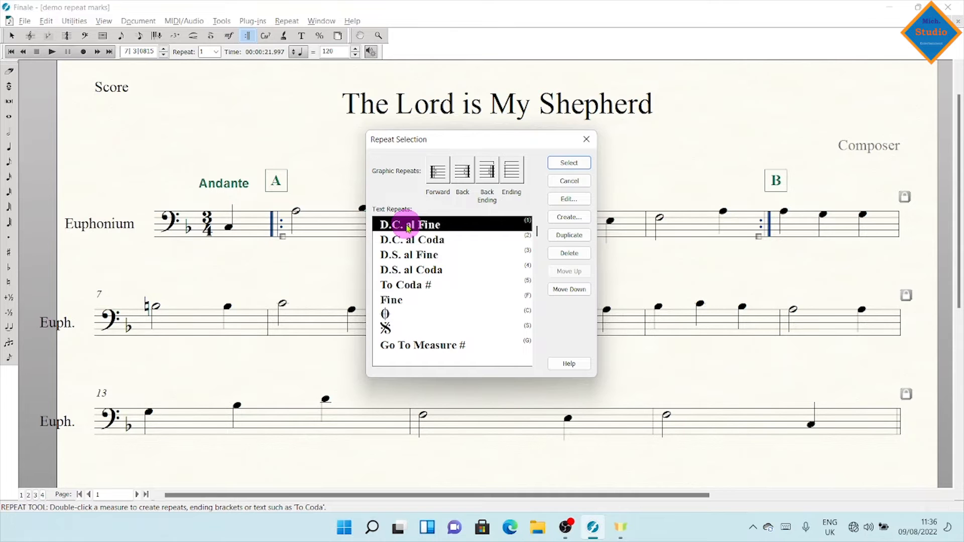
double_click(408, 227)
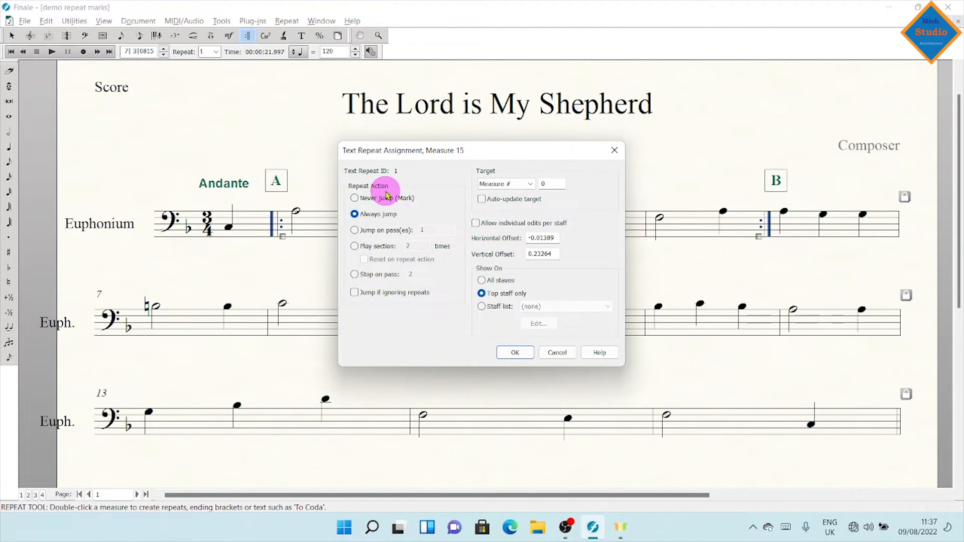
left_click(555, 184)
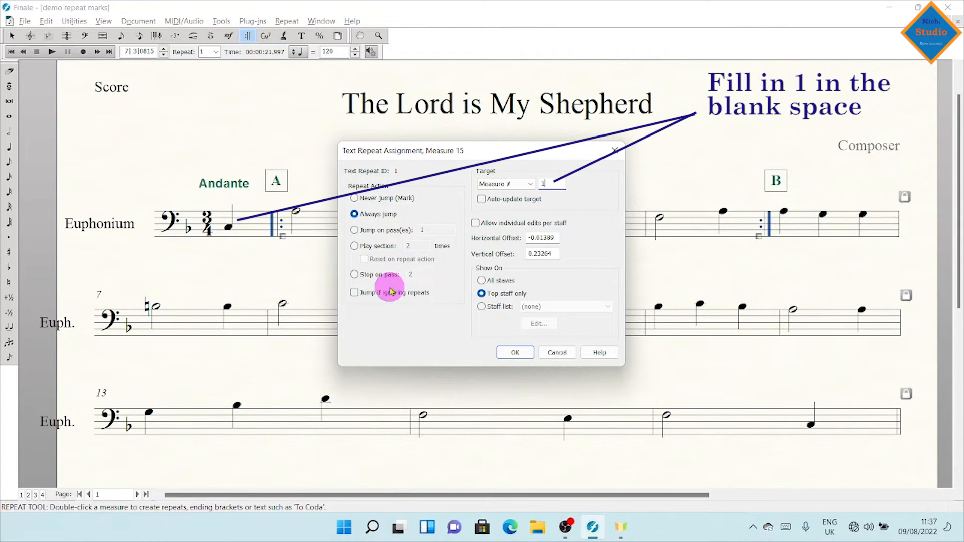
left_click(518, 353)
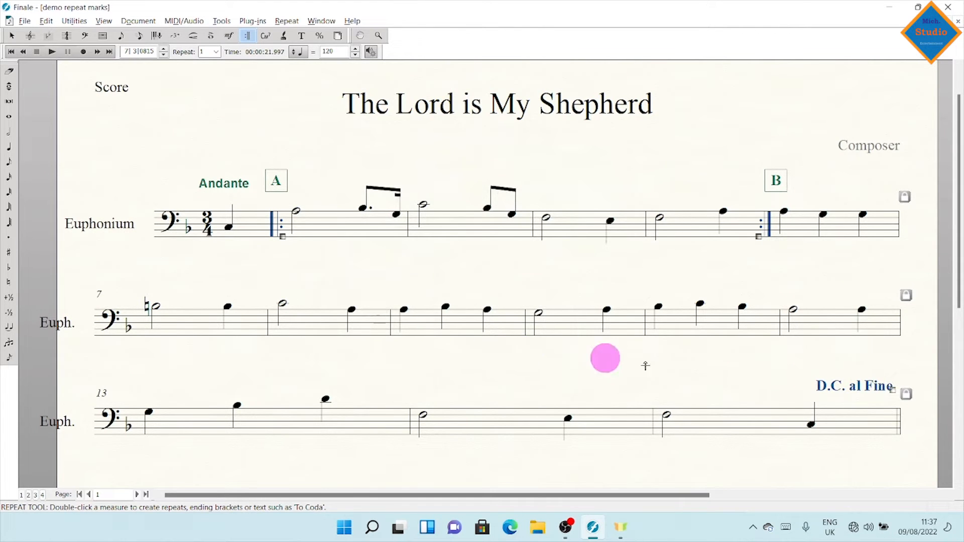
left_click(892, 394)
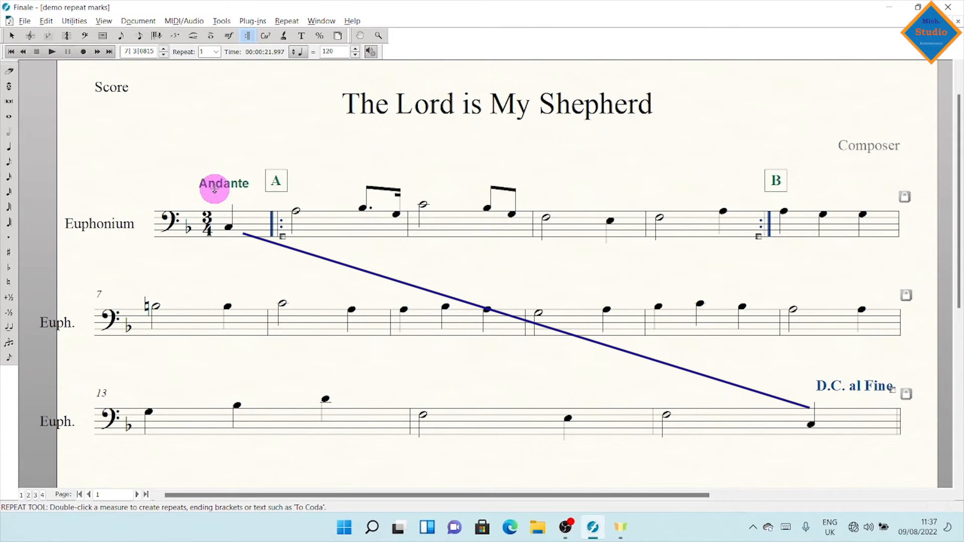
Play the score from the beginning to check the simple repeat between rehearsal marks A and B, and pause playback in measure 6.
left_click(15, 53)
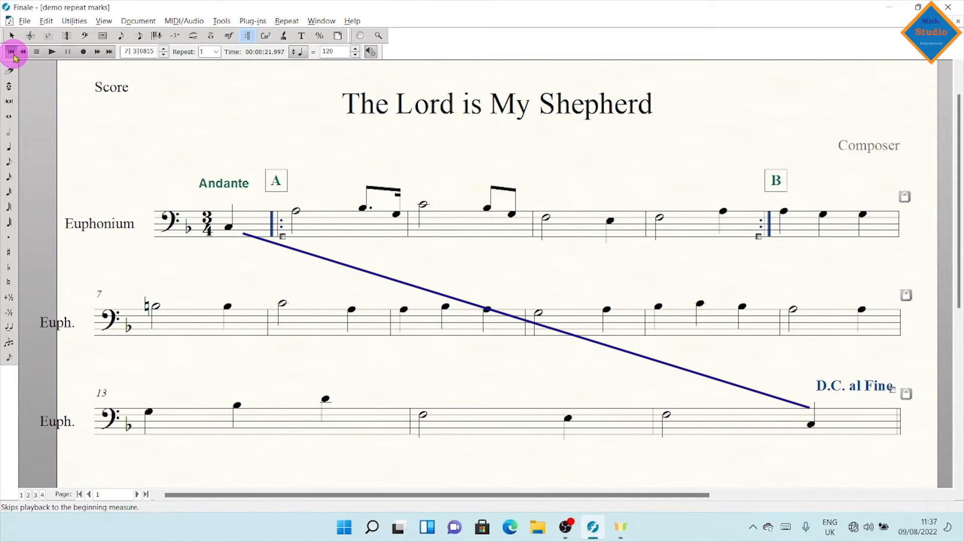
left_click(52, 52)
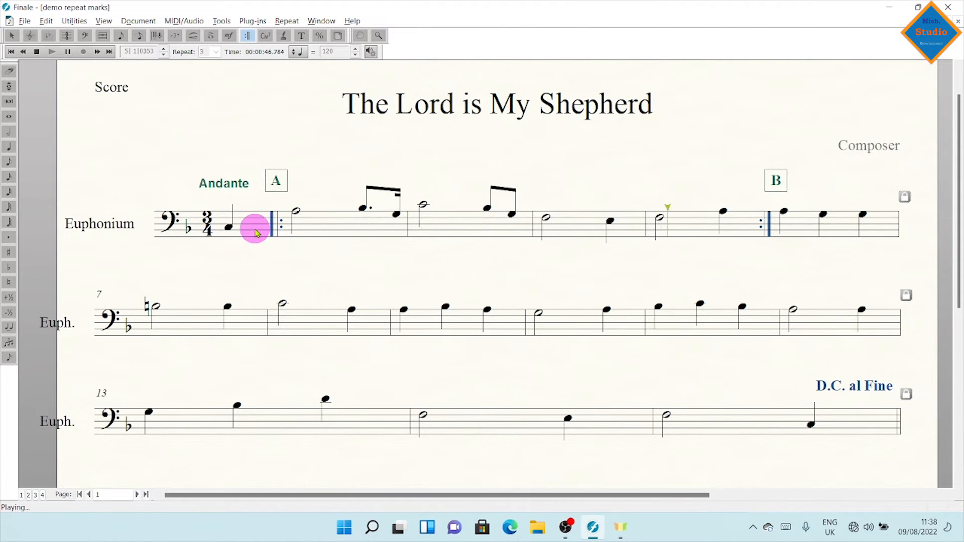
left_click(67, 52)
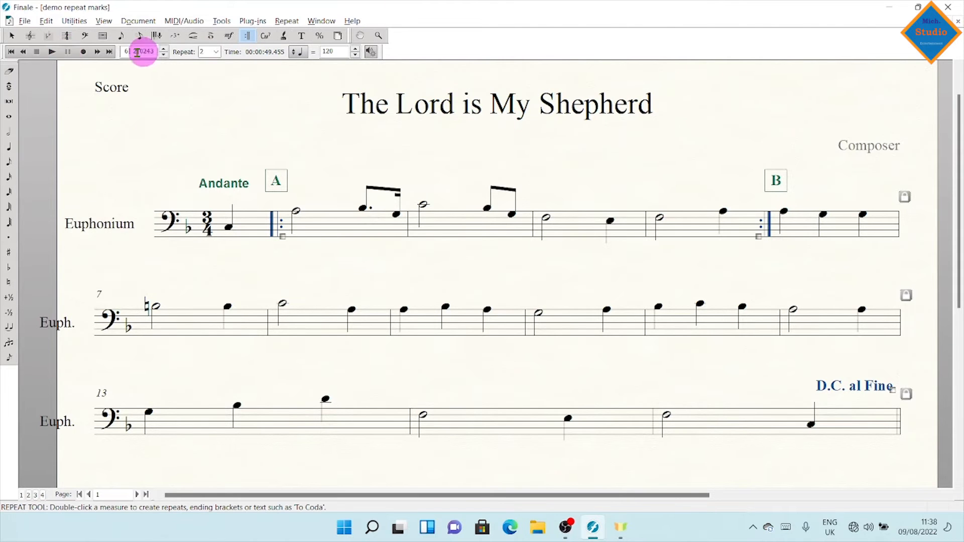
Play the score from measure 15 to check the D.C. al Fine jump to the beginning, and pause playback in measure 3.
left_click(97, 52)
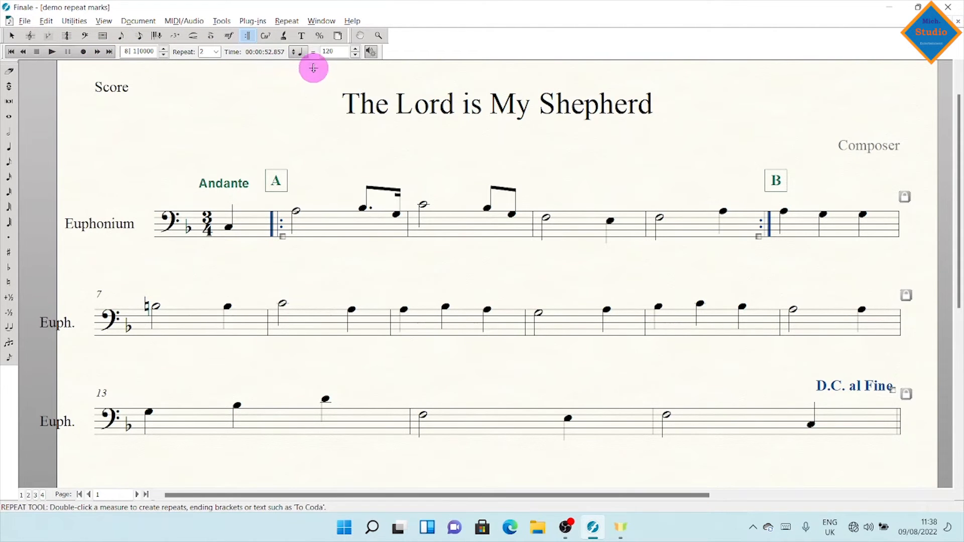
left_click(109, 53)
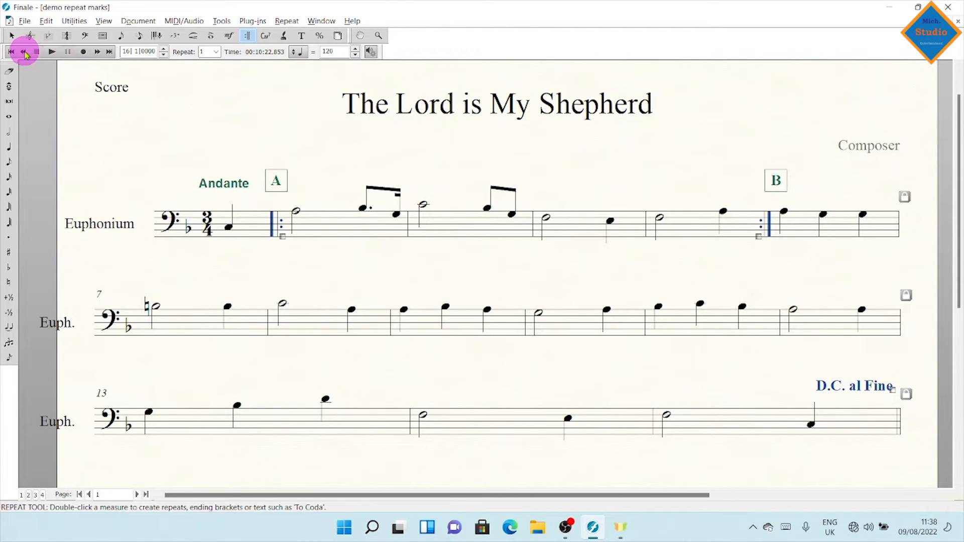
left_click(129, 52)
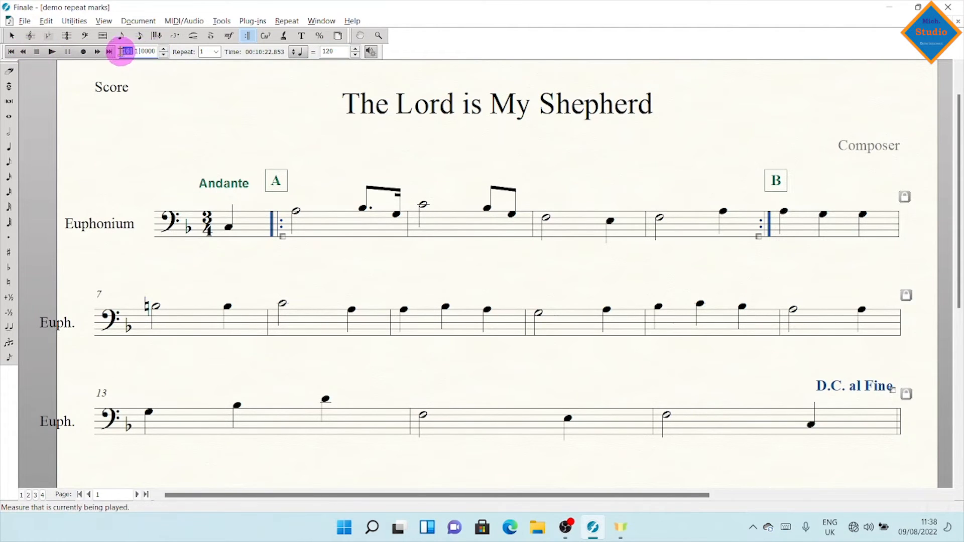
type("15")
key("Return")
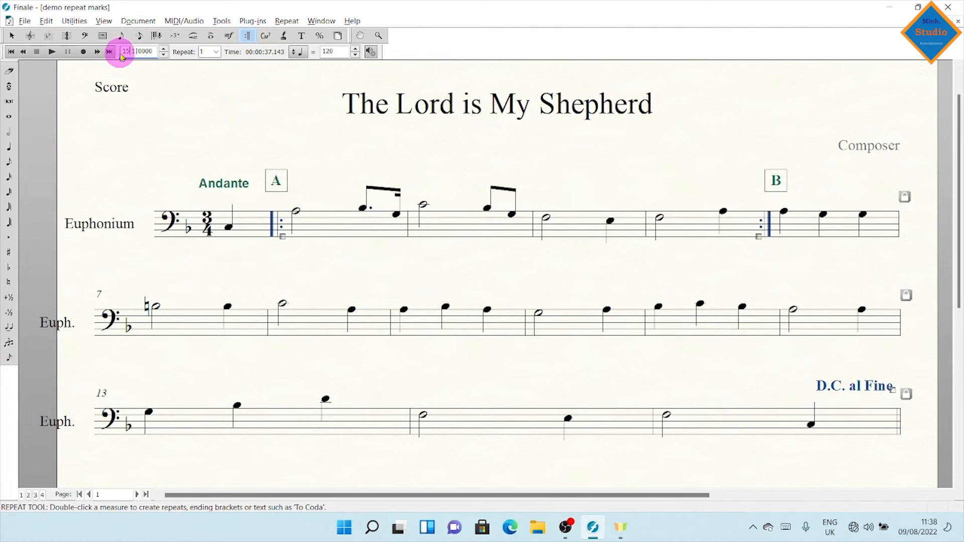
left_click(51, 52)
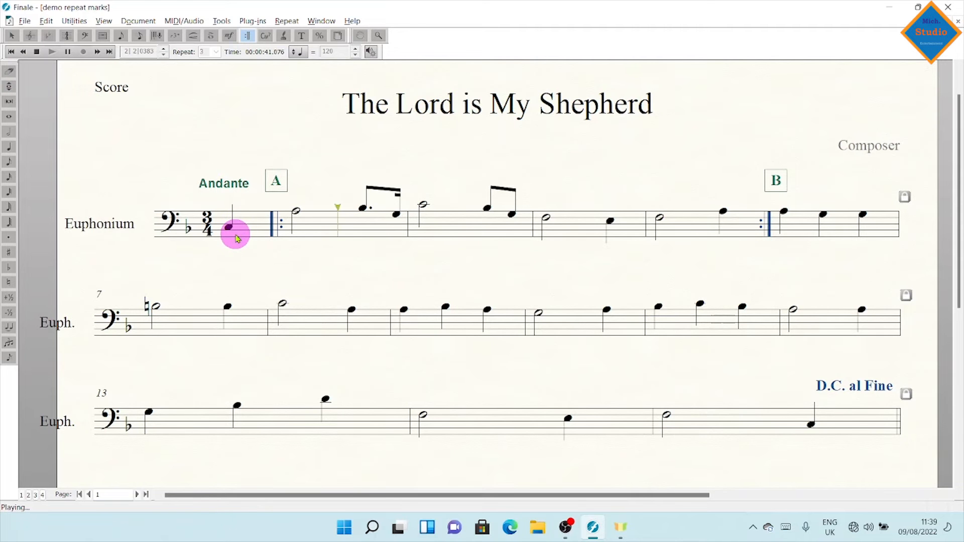
left_click(67, 51)
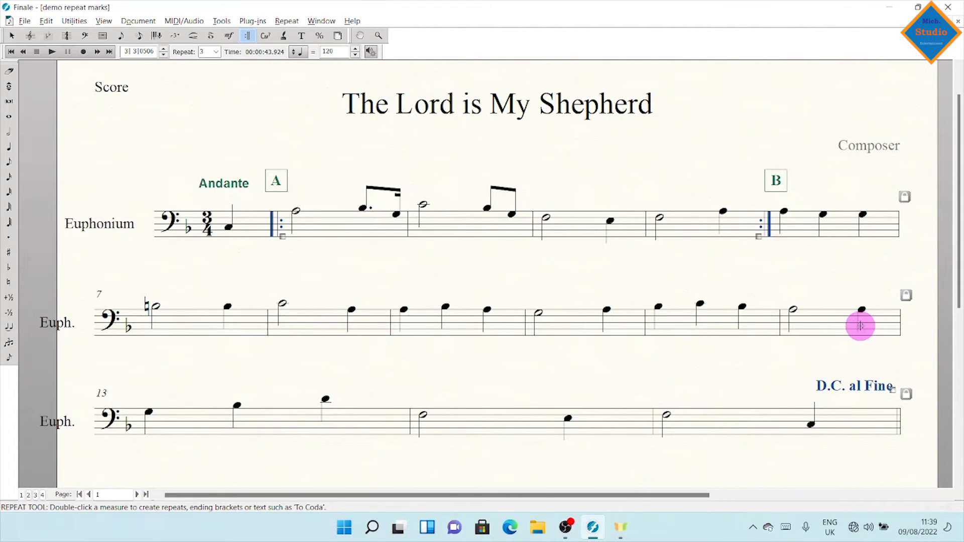
Add a Fine text repeat to measure 12 with its repeat action set to stop on pass 2.
left_click(10, 36)
left_click(872, 321)
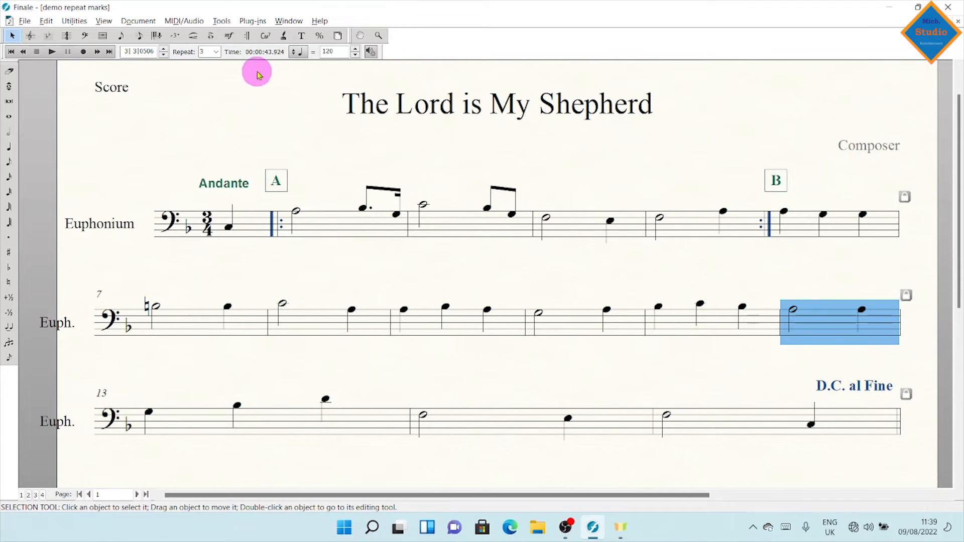
left_click(249, 36)
left_click(250, 35)
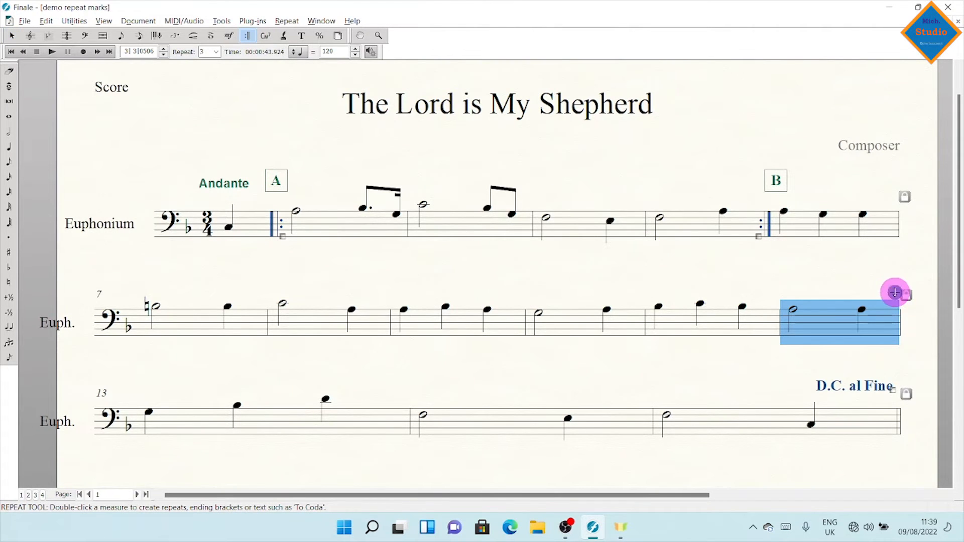
left_click(894, 292)
double_click(894, 292)
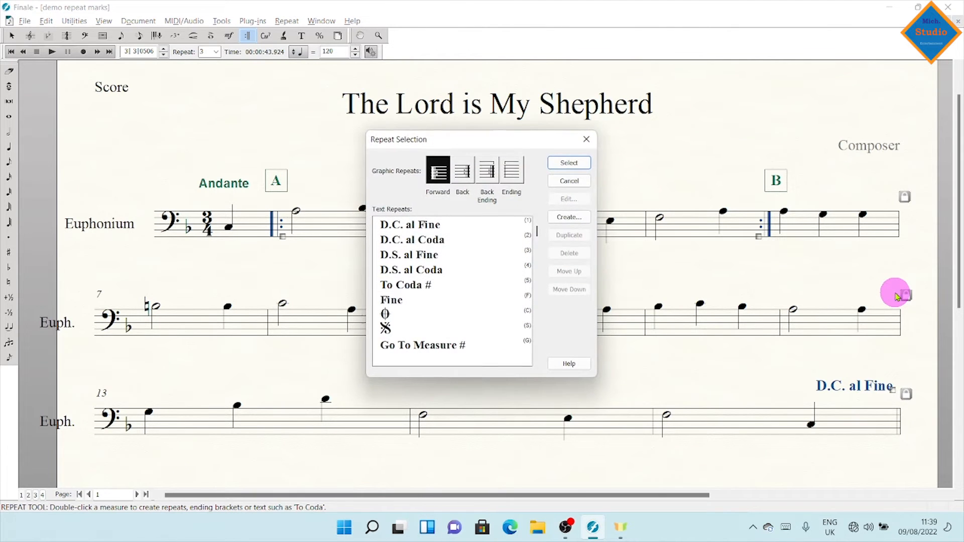
left_click(393, 300)
double_click(393, 300)
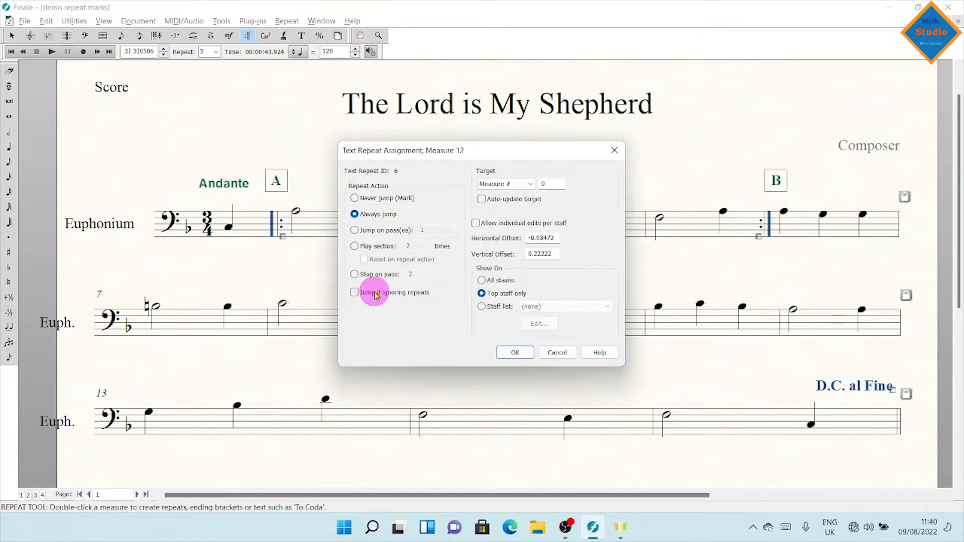
left_click(355, 274)
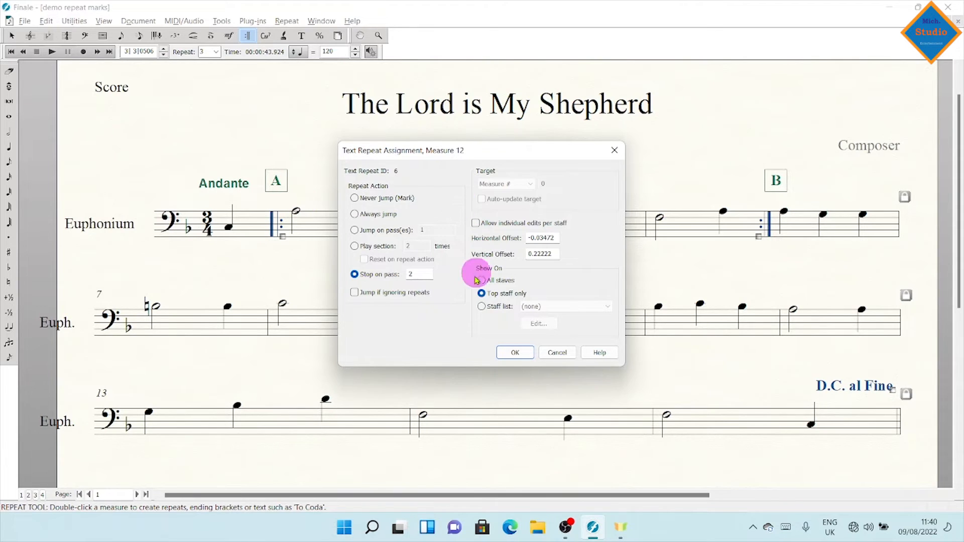
left_click(517, 351)
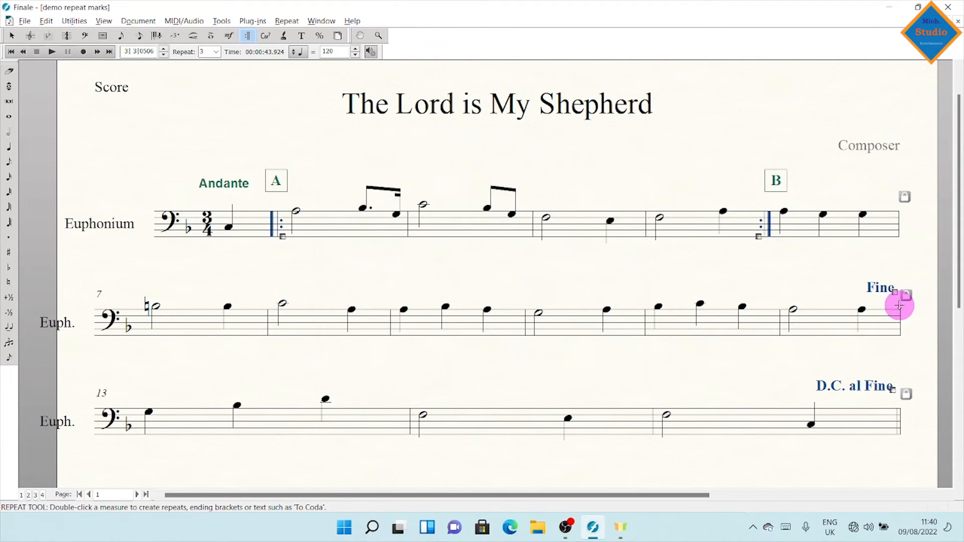
Play the score to check the Fine mark, and review the Fine's repeat assignment without changing it.
left_click(53, 51)
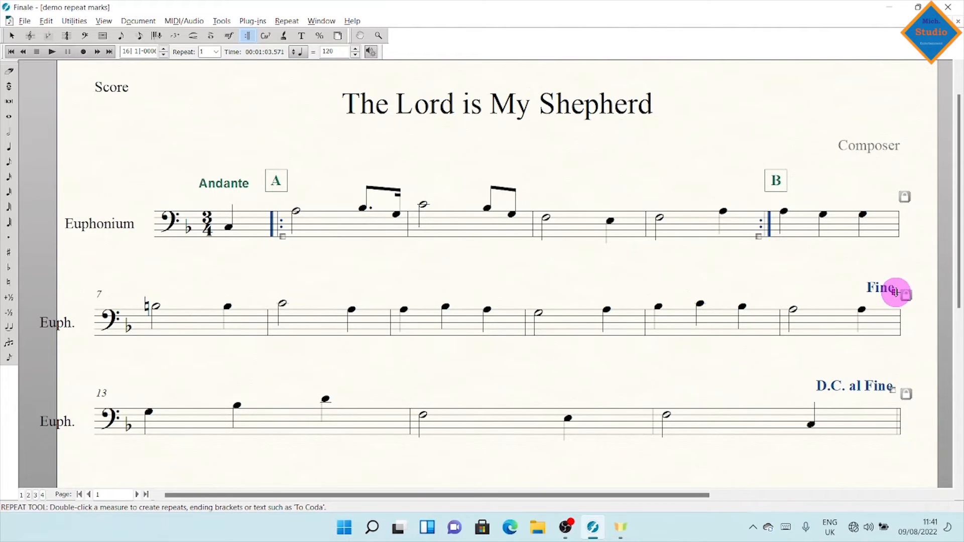
right_click(894, 292)
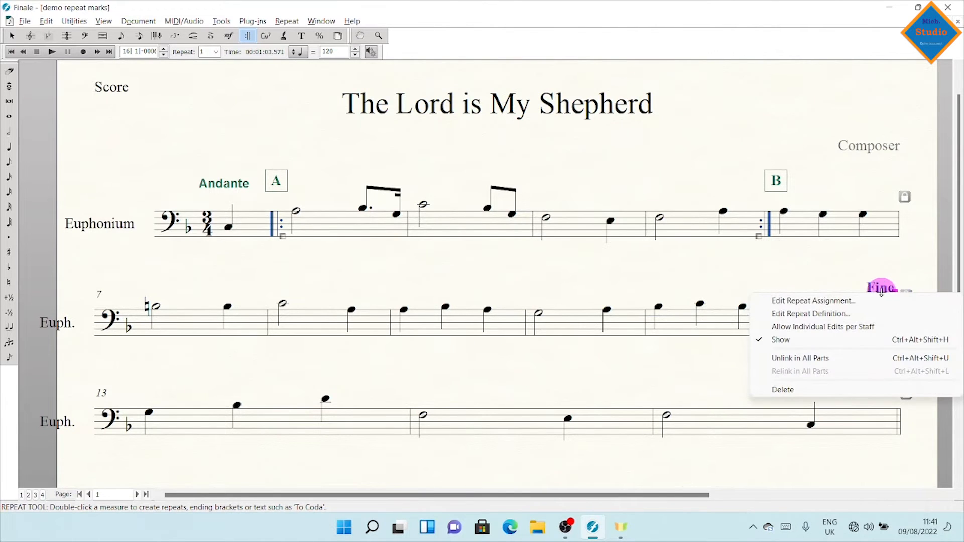
left_click(858, 300)
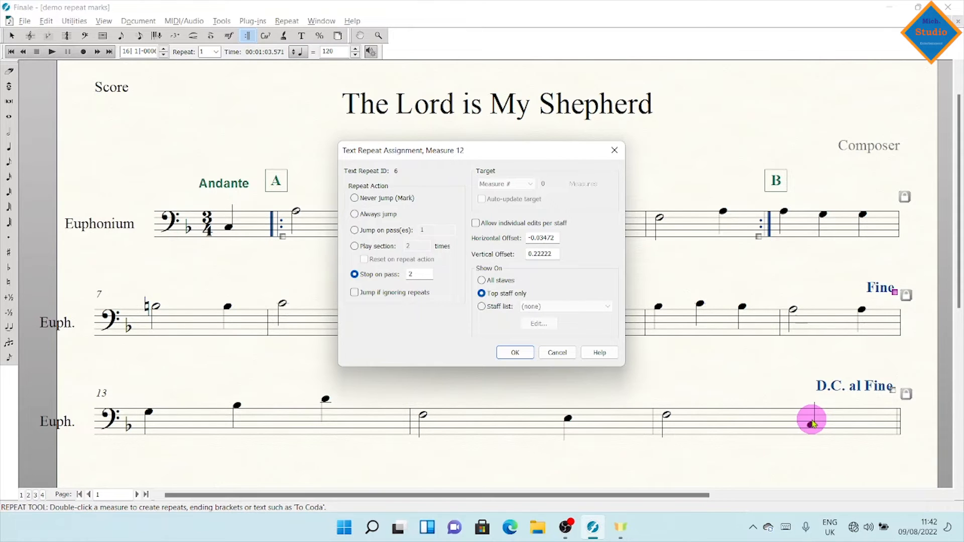
left_click(614, 150)
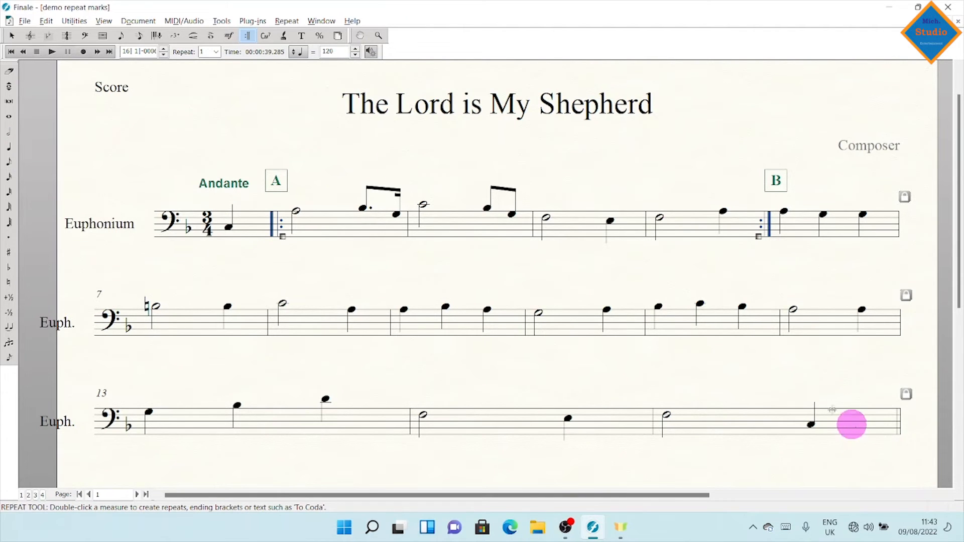
left_click(12, 35)
scroll(231, 129, "down", 3)
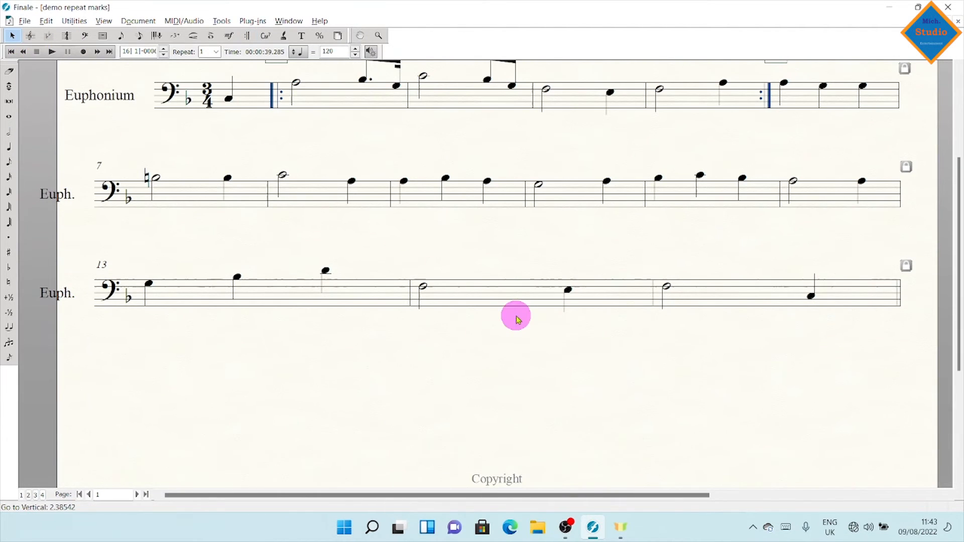
left_click_drag(960, 330, 960, 257)
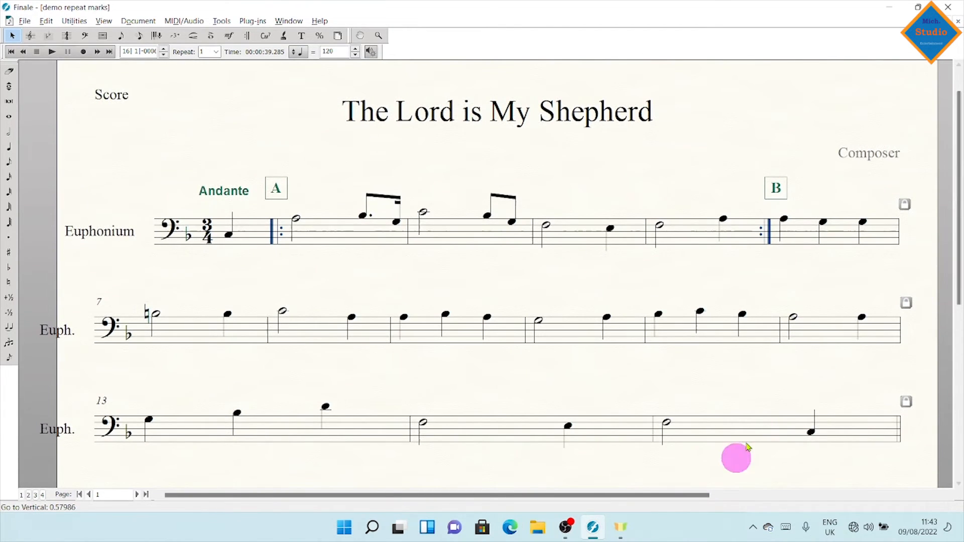
left_click(758, 428)
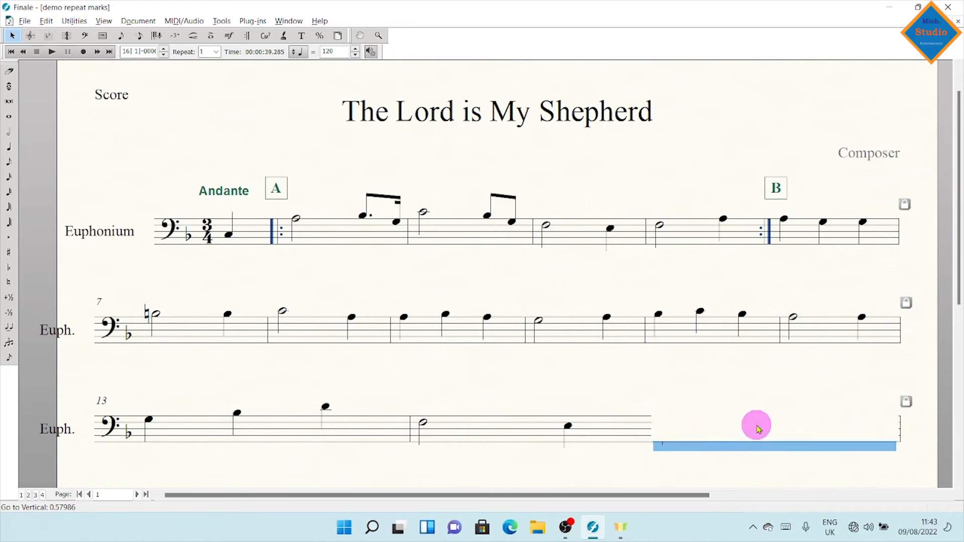
left_click(758, 377)
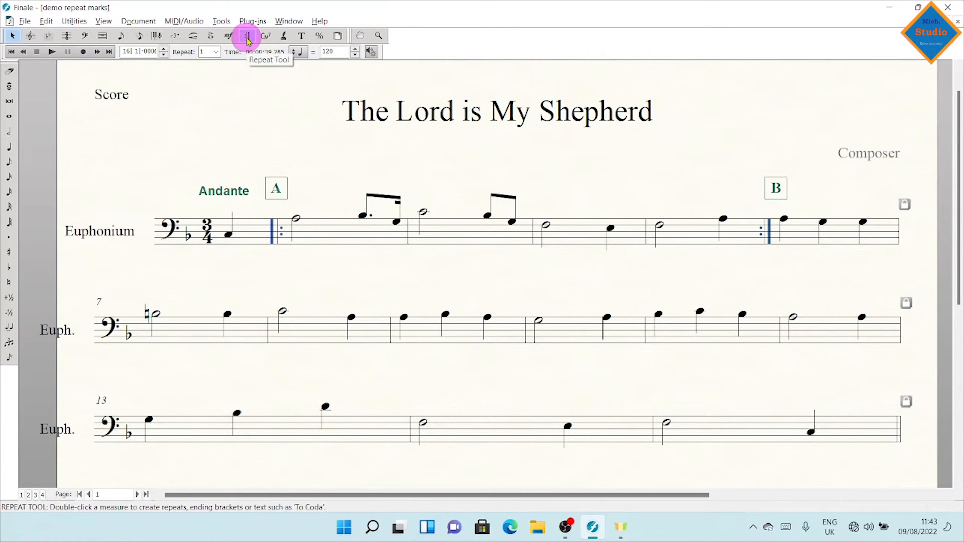
left_click(288, 21)
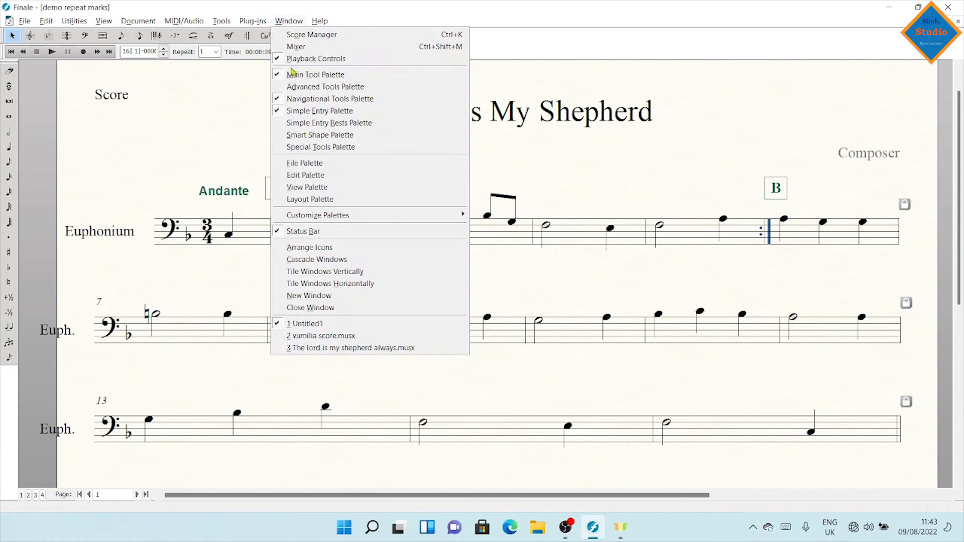
left_click(350, 9)
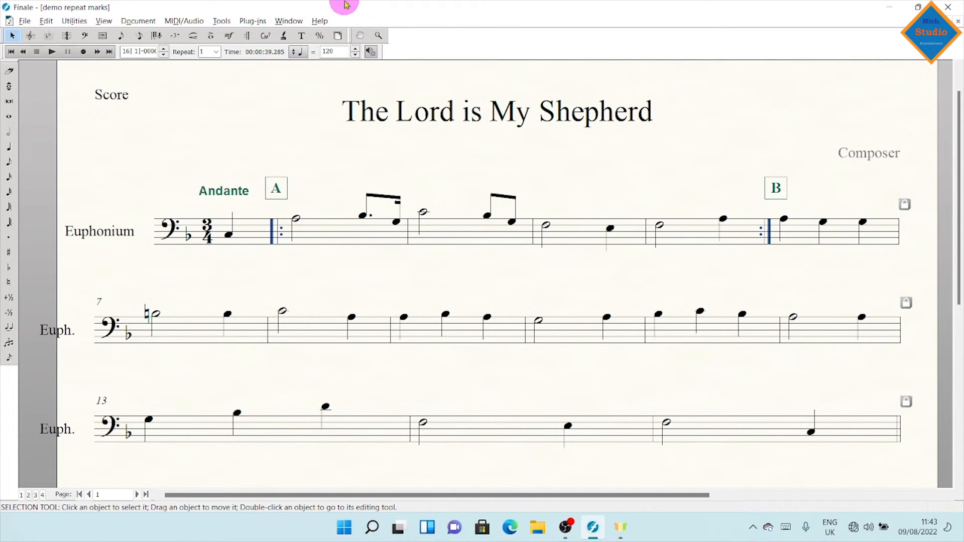
Add a D.S. al Fine text repeat to measure 15 that always jumps to target measure 6.
left_click(251, 37)
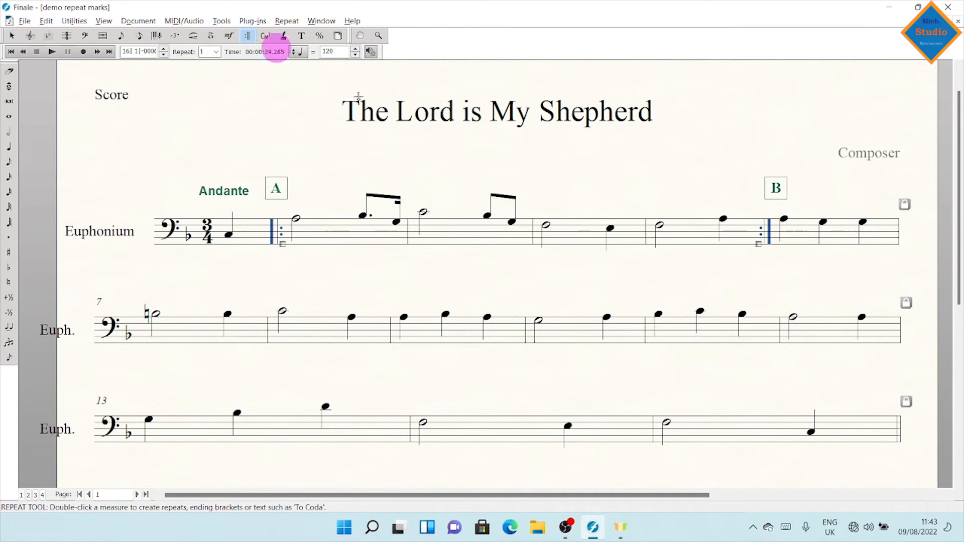
double_click(894, 405)
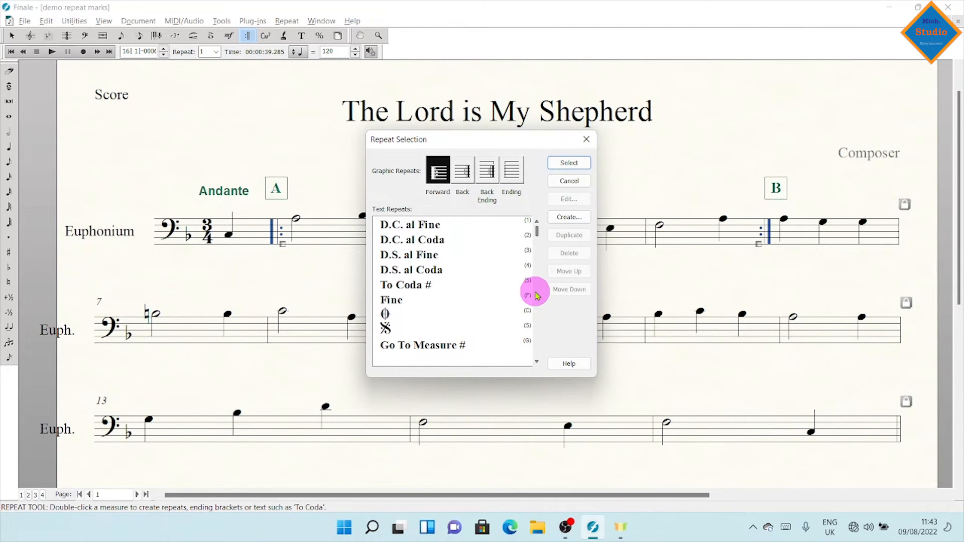
double_click(417, 257)
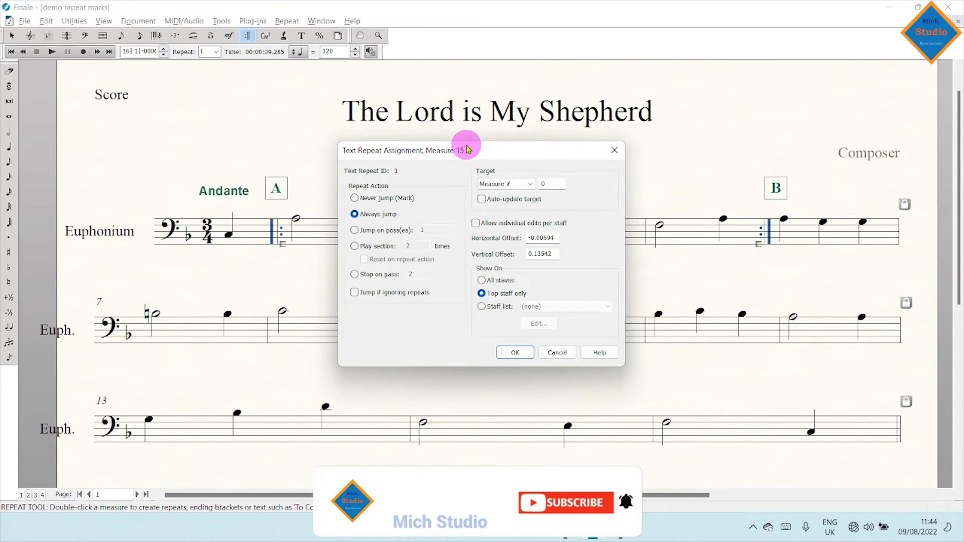
left_click_drag(467, 152, 443, 252)
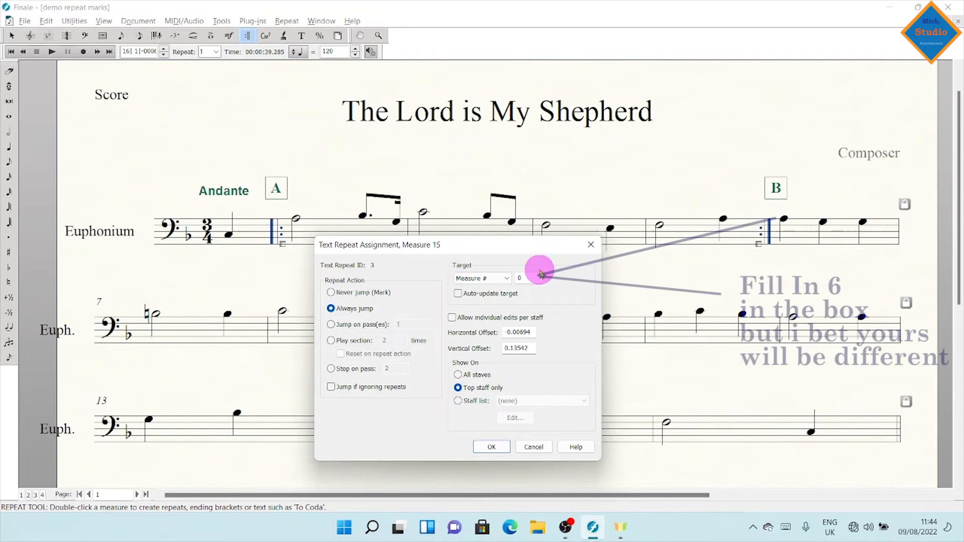
double_click(521, 279)
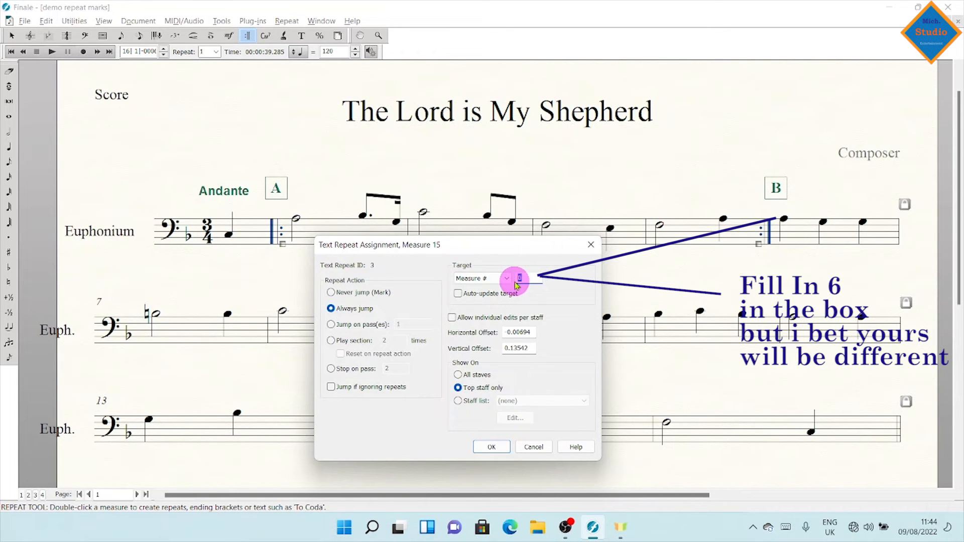
type("6")
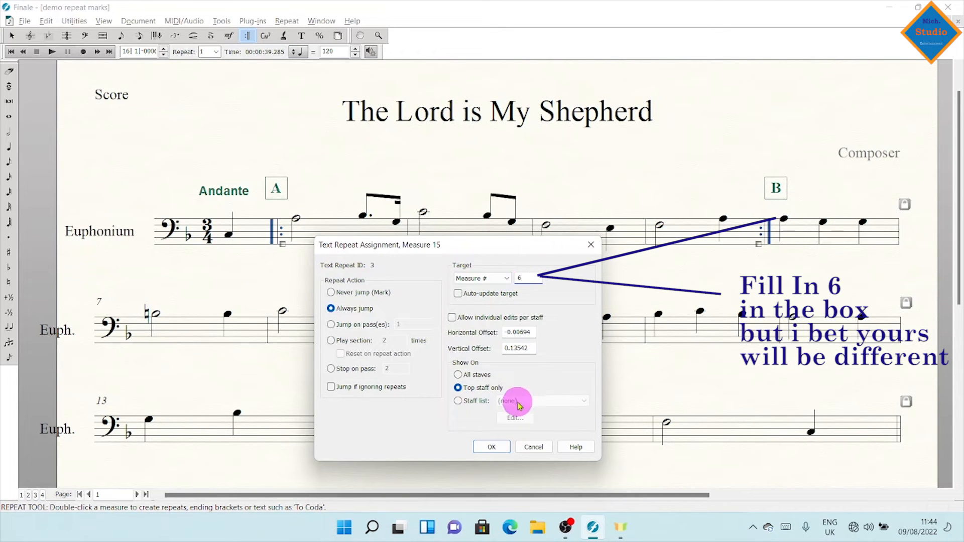
left_click(491, 447)
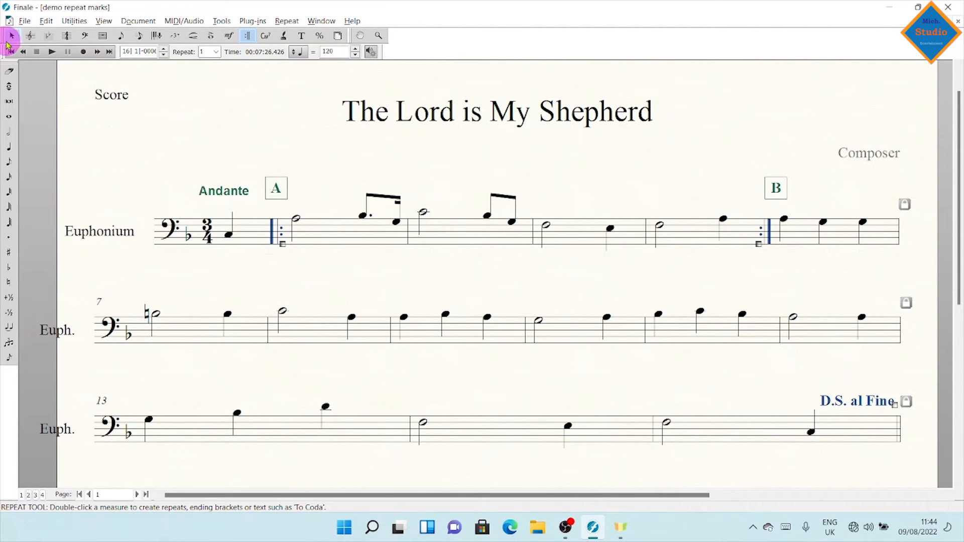
Check the measure number at rehearsal mark B in its measure attributes without changing them.
left_click(12, 36)
left_click(827, 238)
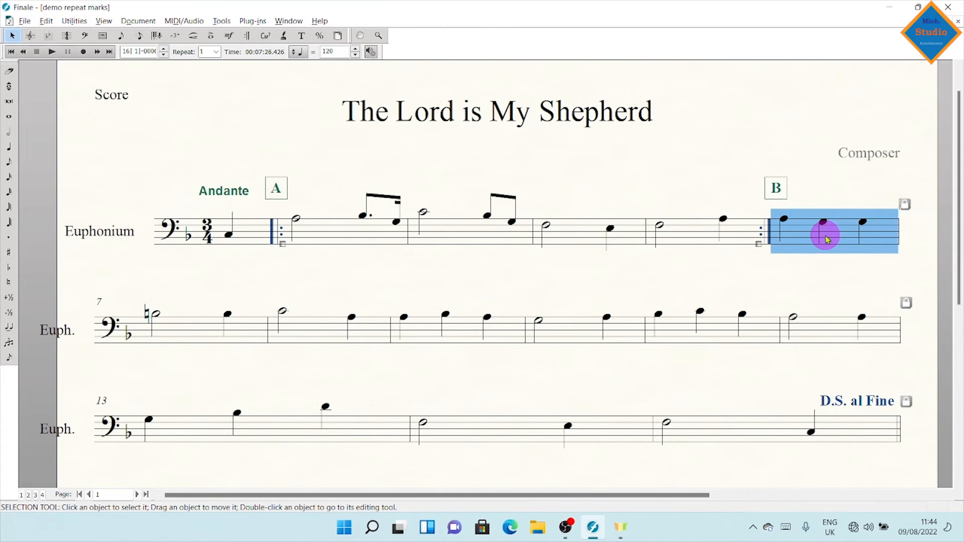
right_click(827, 240)
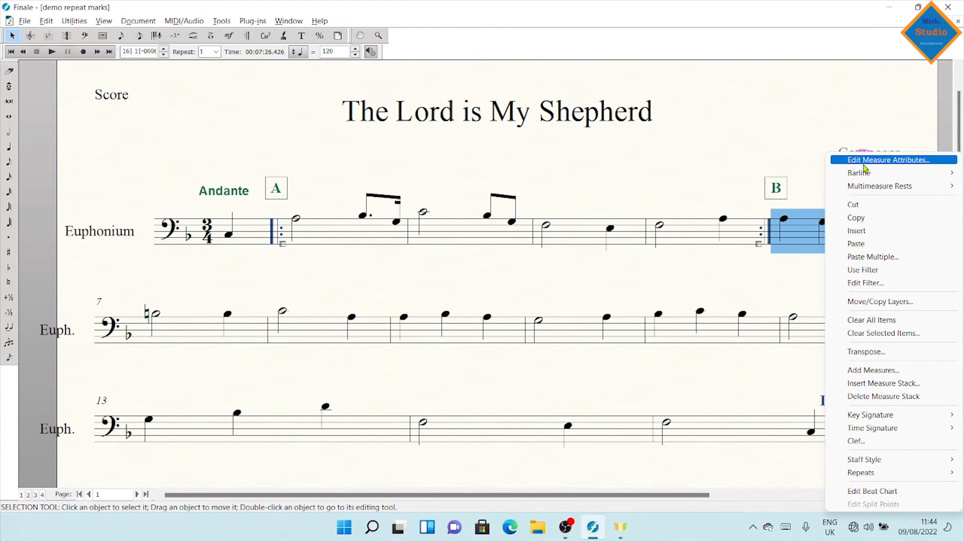
left_click(864, 164)
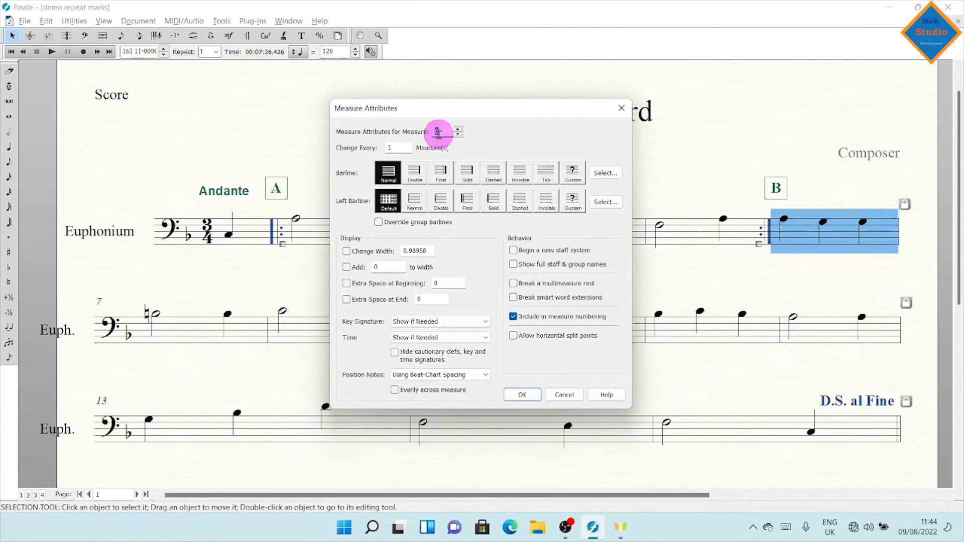
left_click(621, 108)
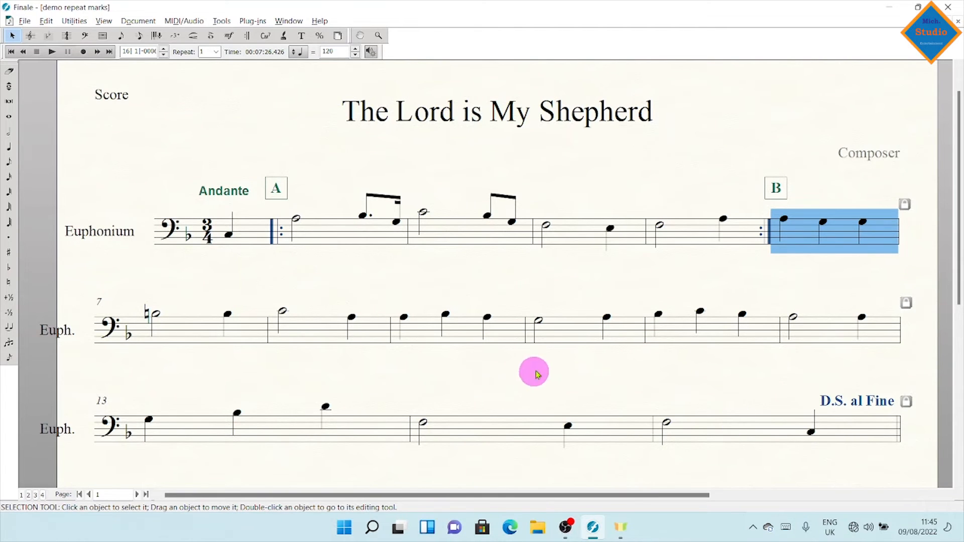
left_click(581, 342)
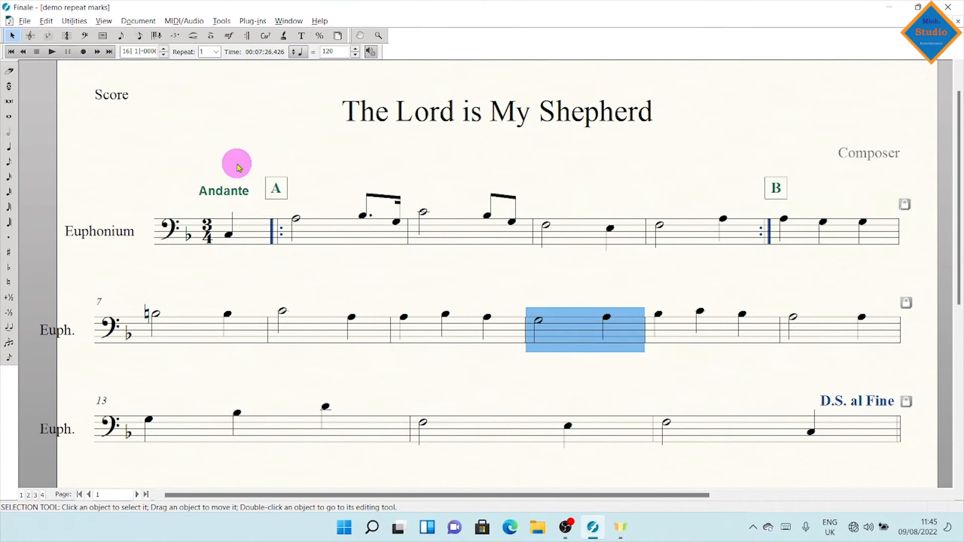
Add a segno sign to measure 6 at rehearsal mark B, keeping the default repeat assignment.
left_click(247, 35)
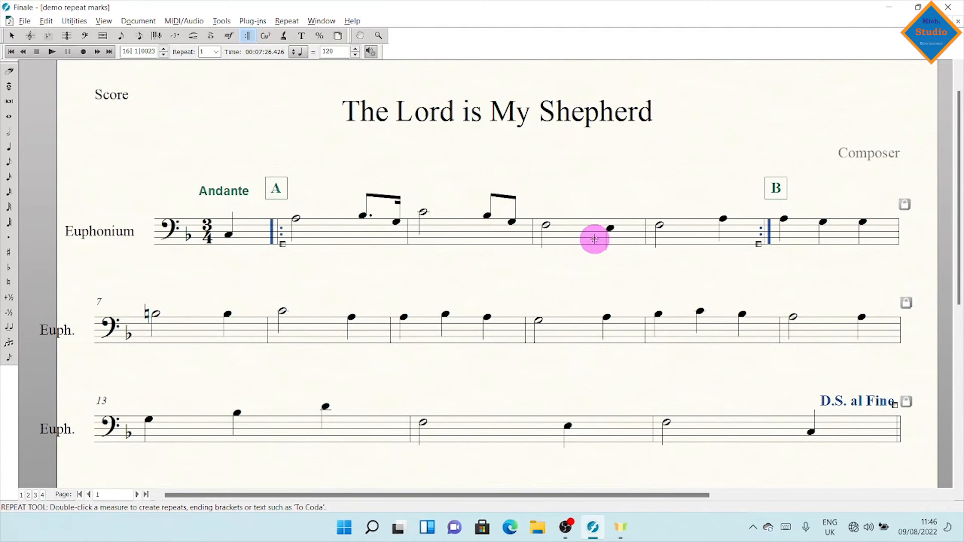
double_click(767, 206)
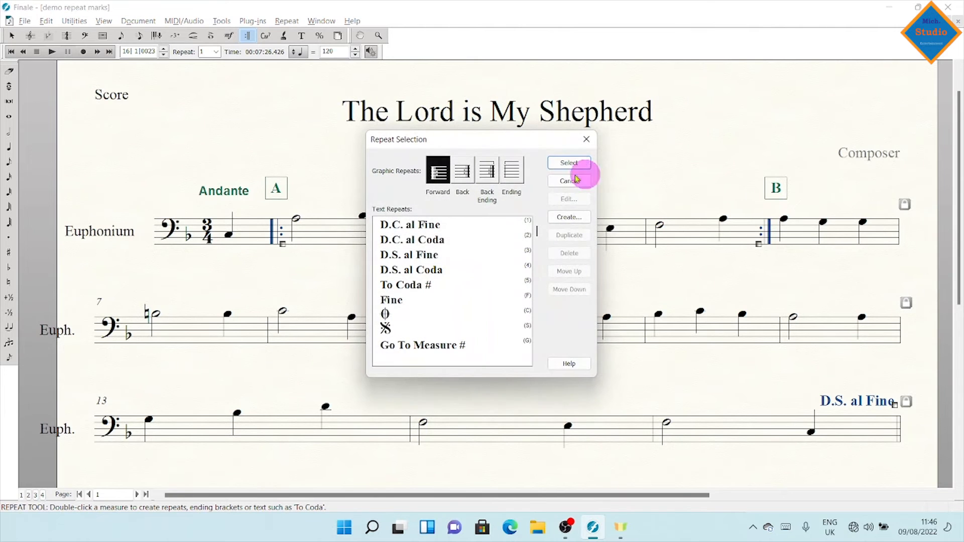
double_click(384, 328)
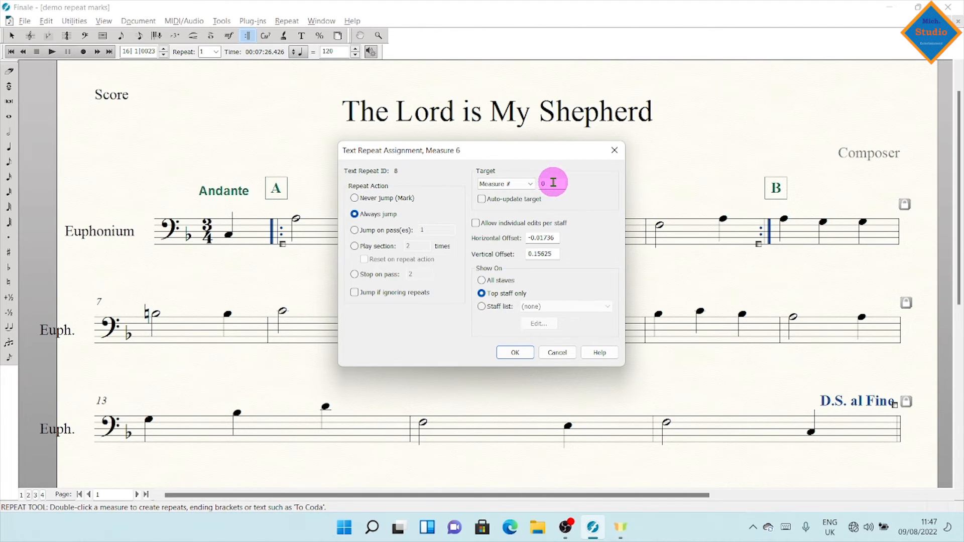
left_click(516, 354)
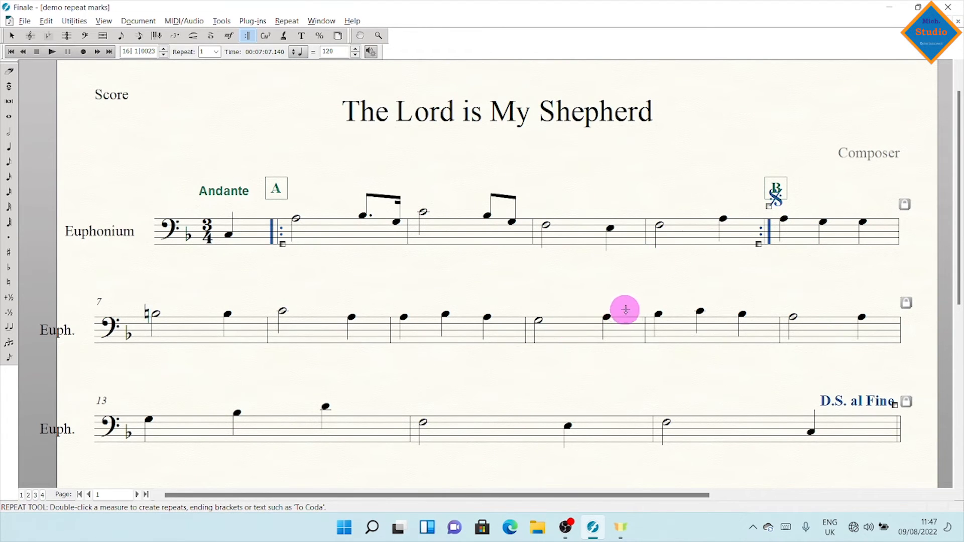
Add a Fine text repeat to measure 10 set to stop on pass 2, and play the score from the beginning.
double_click(643, 308)
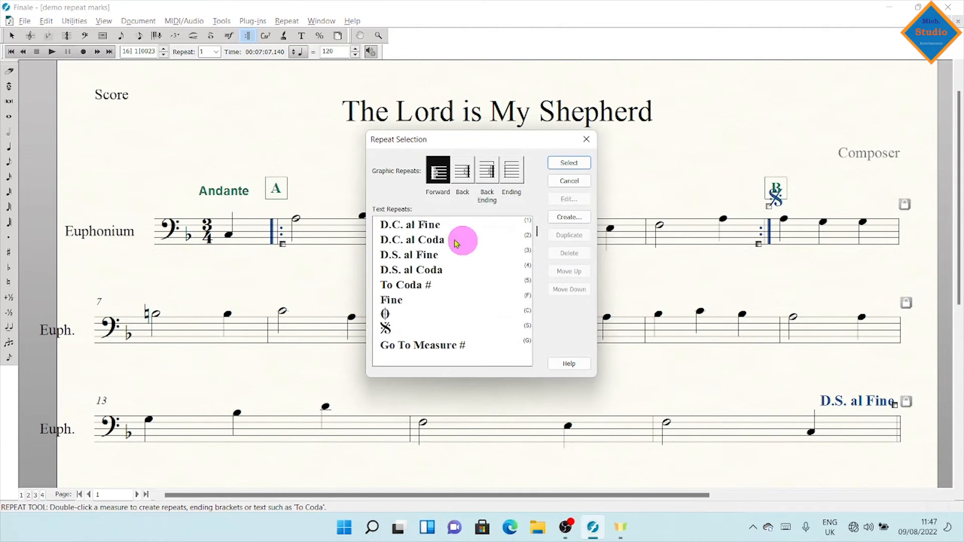
double_click(393, 300)
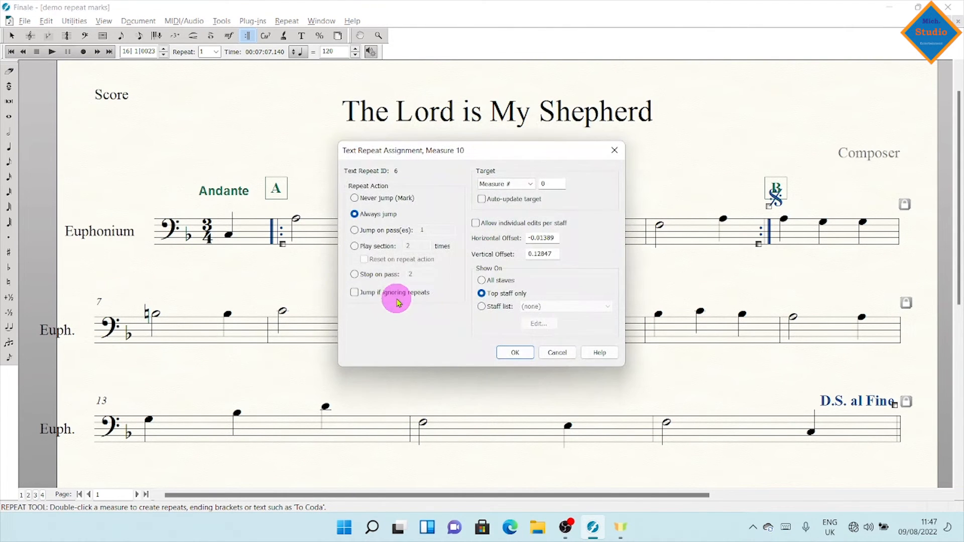
left_click(354, 274)
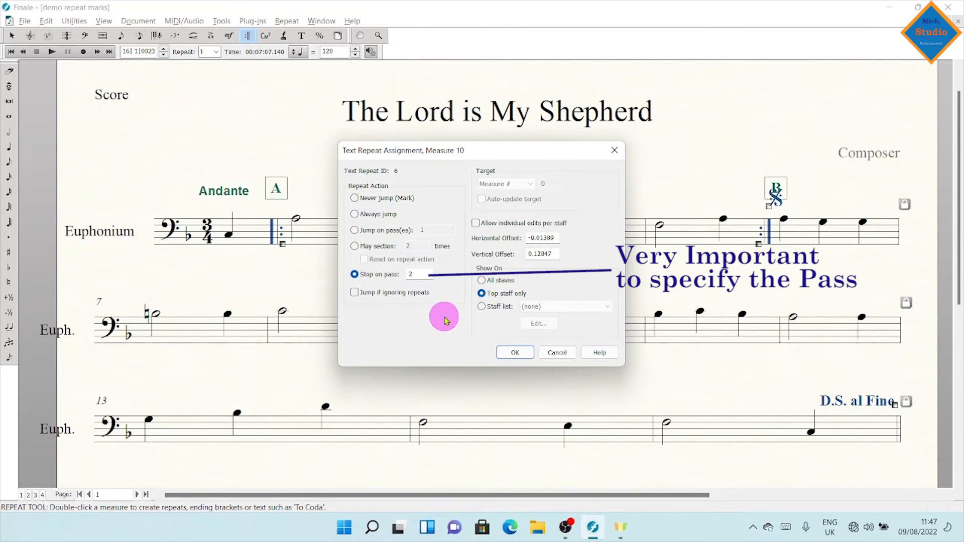
left_click(520, 352)
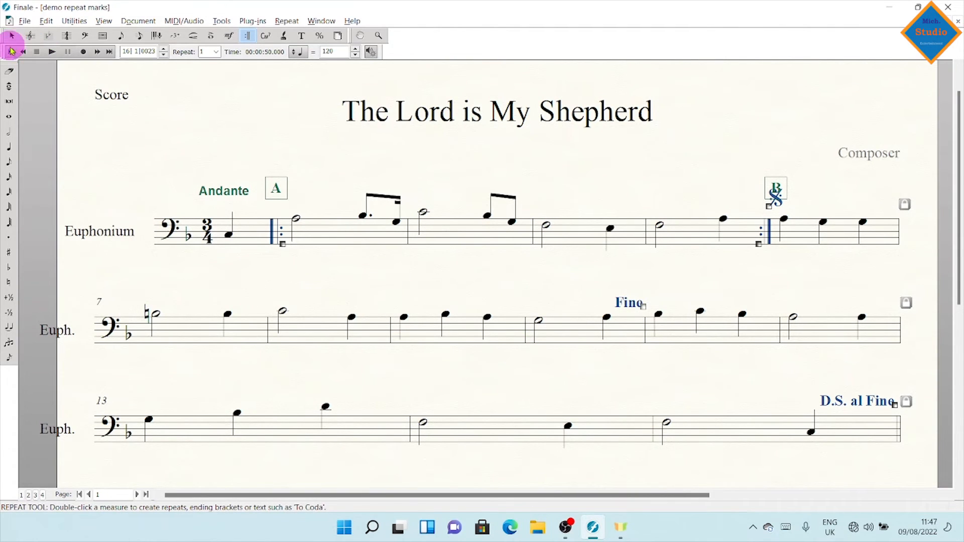
left_click(11, 52)
left_click(51, 52)
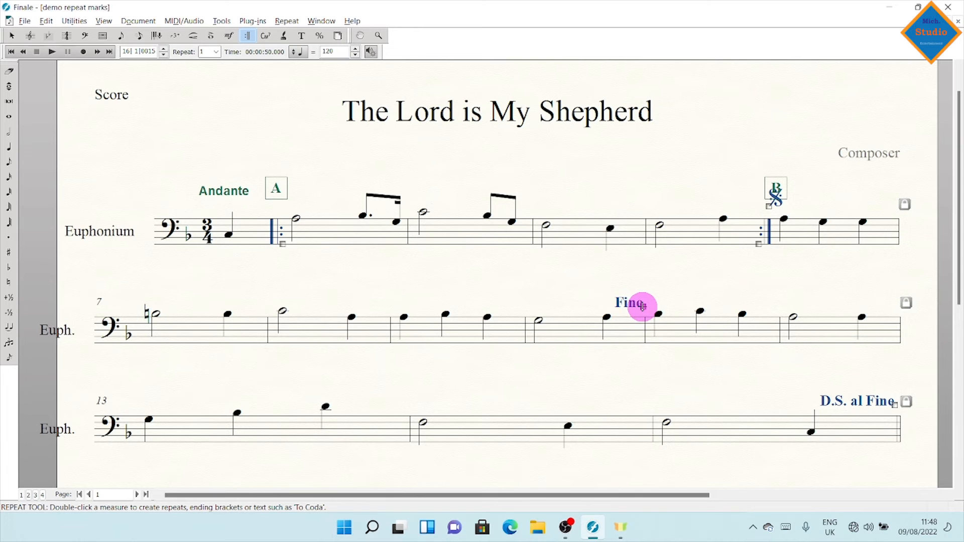
Delete the Fine in measure 10, the D.S. al Fine in measure 15 and the segno at rehearsal mark B.
left_click(643, 305)
key("Delete")
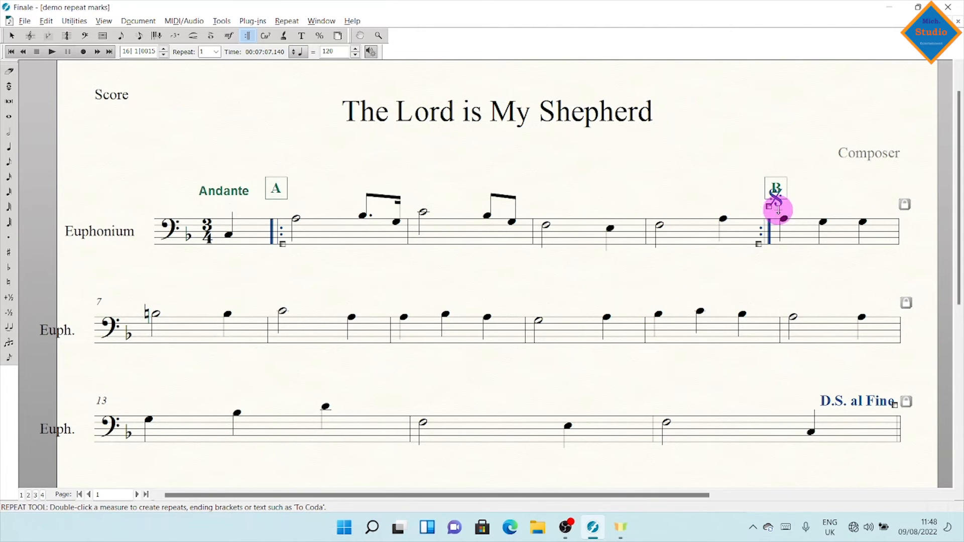
left_click(10, 37)
left_click(867, 409)
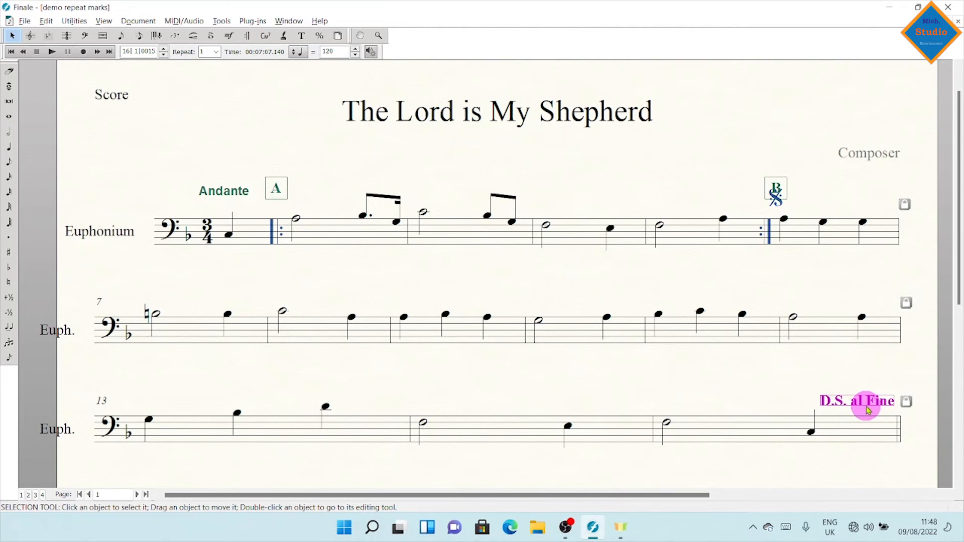
key("Delete")
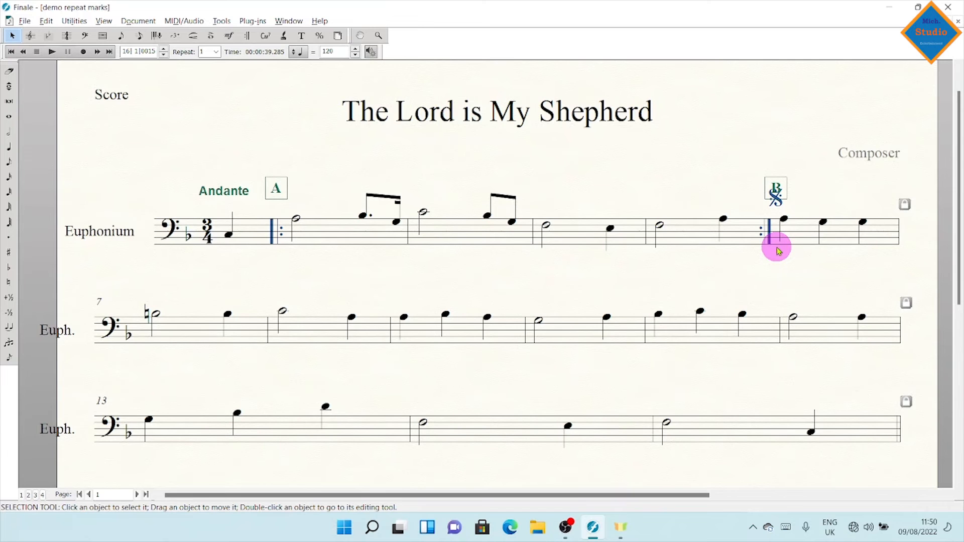
left_click(778, 202)
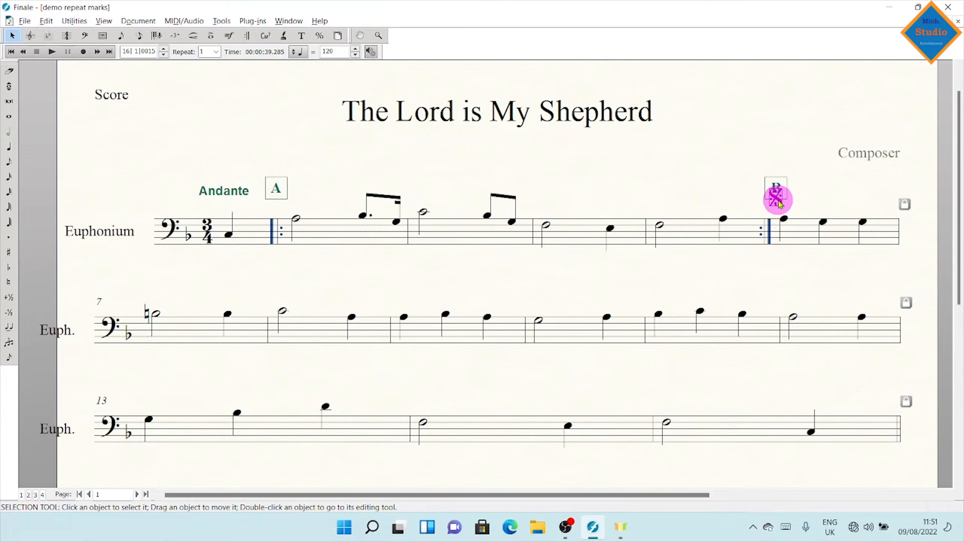
key("Delete")
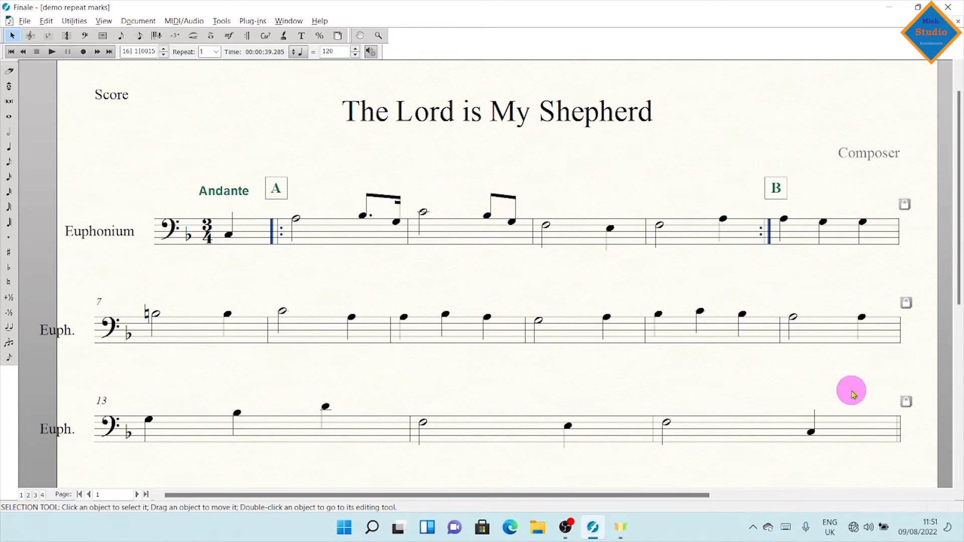
Add a D.S. al Coda text repeat to measure 15 that always jumps to target measure 2.
left_click(248, 37)
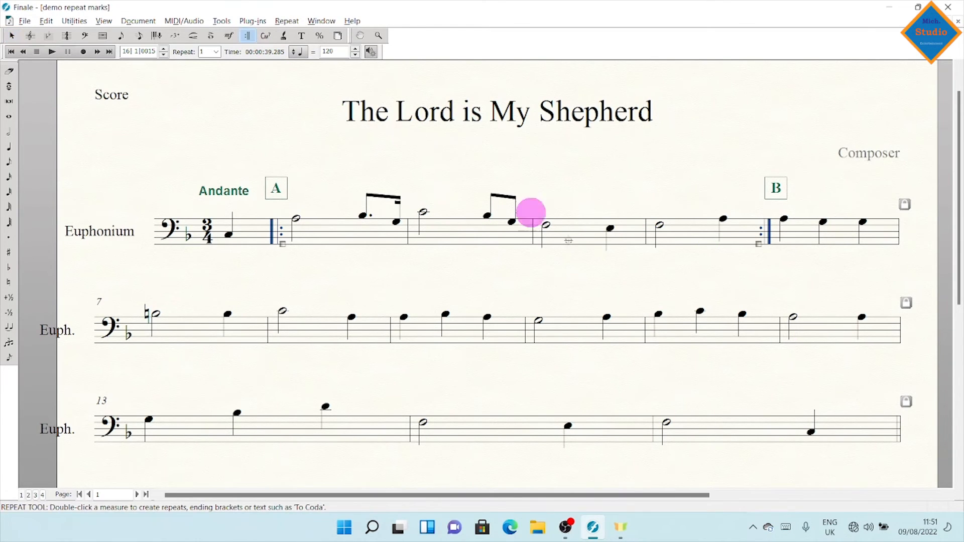
double_click(894, 406)
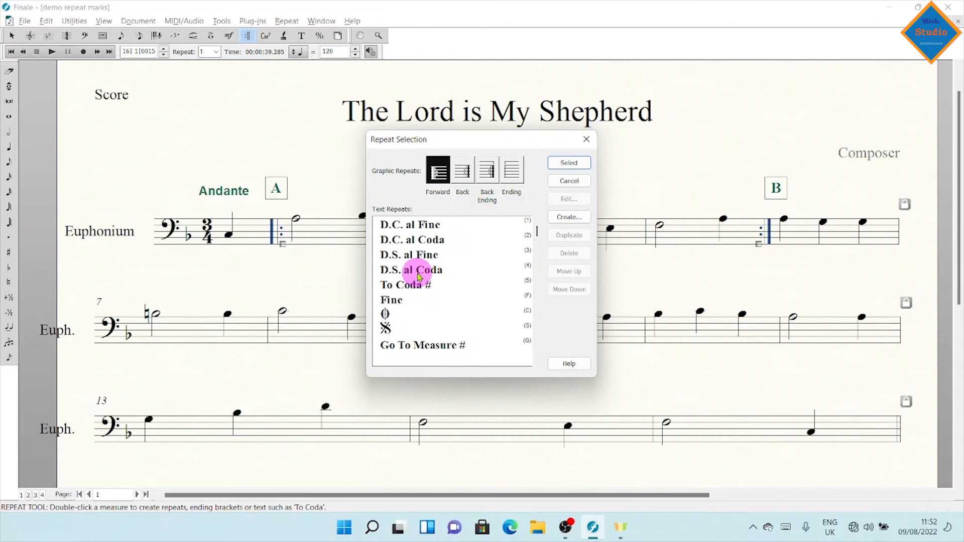
double_click(418, 274)
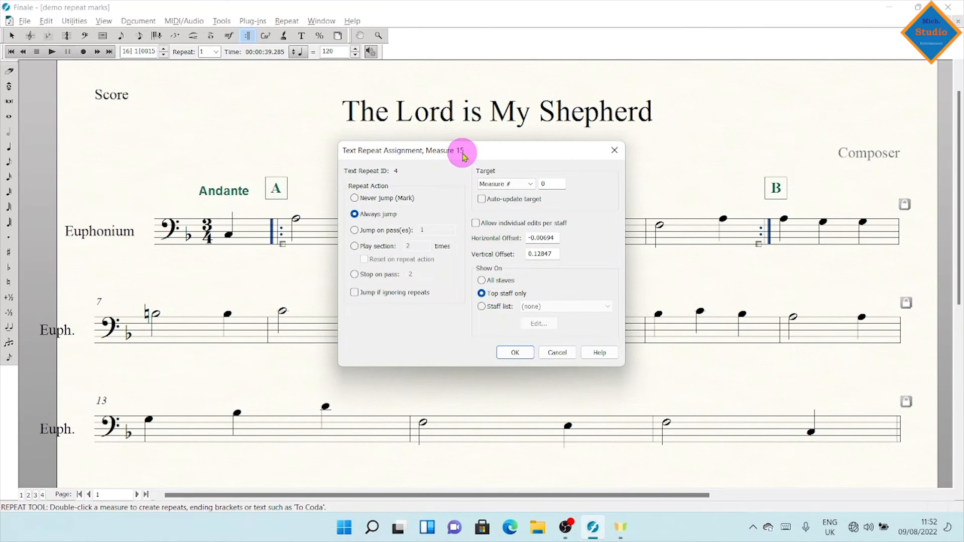
left_click_drag(463, 153, 498, 271)
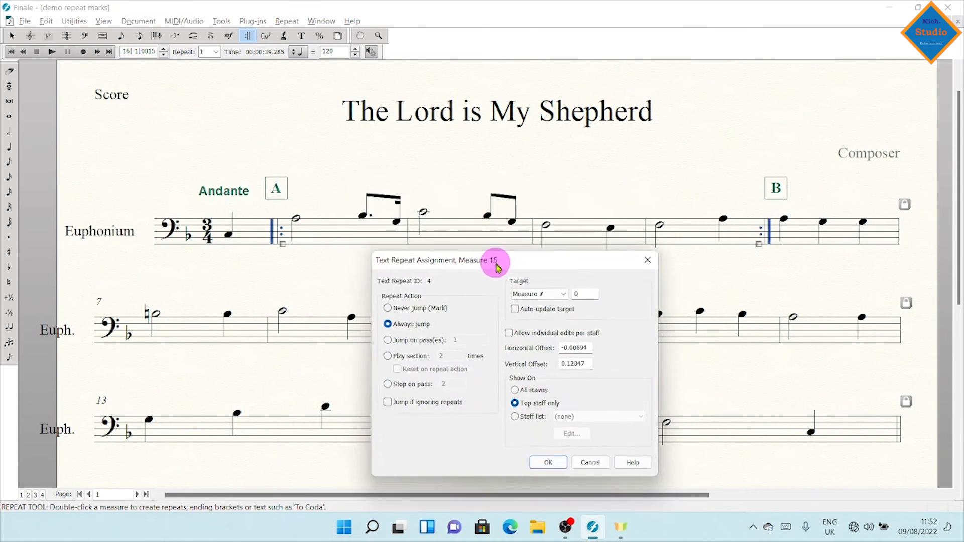
left_click(586, 299)
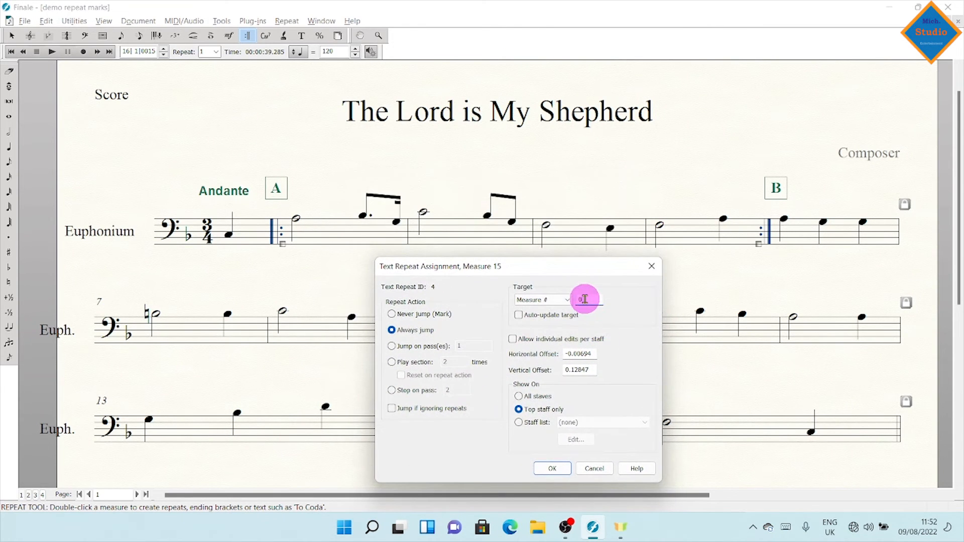
left_click(297, 222)
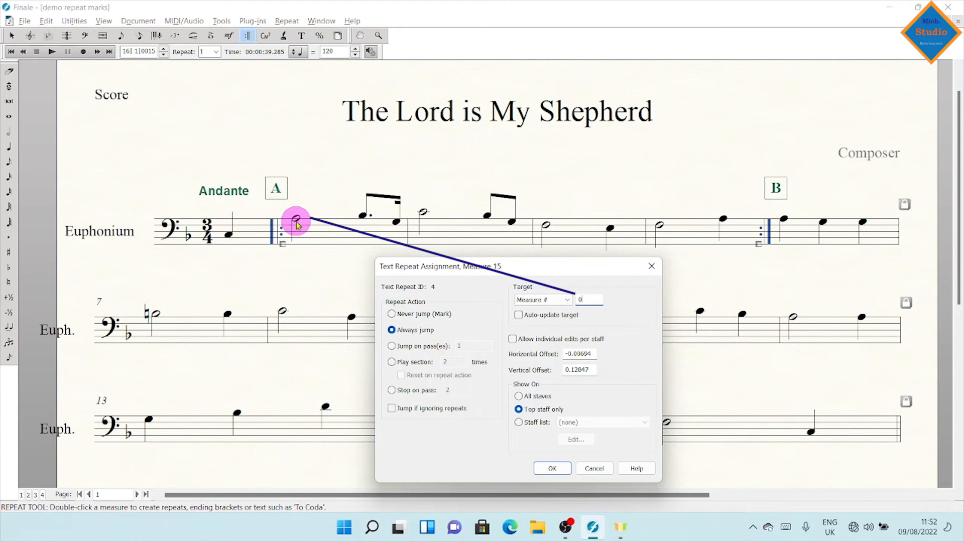
key("BackSpace")
type("2")
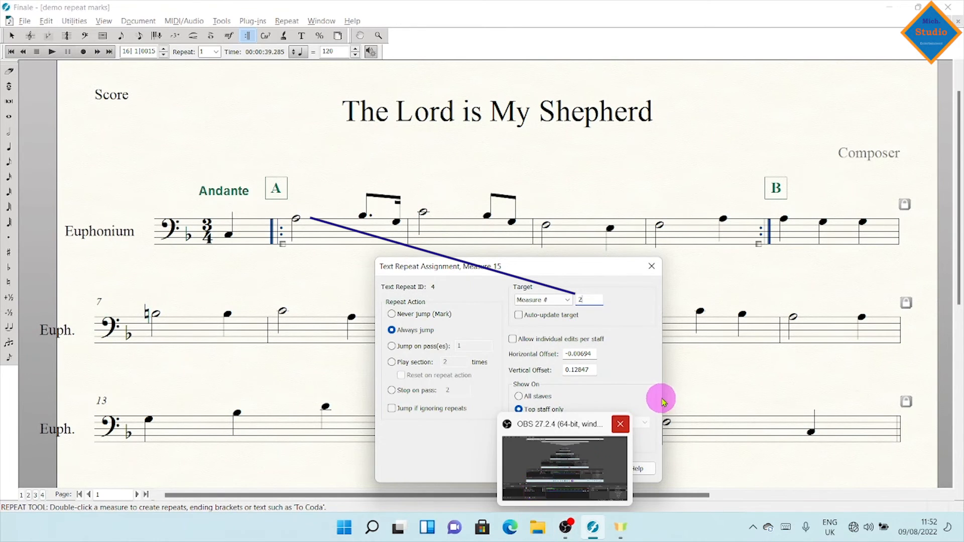
left_click(552, 467)
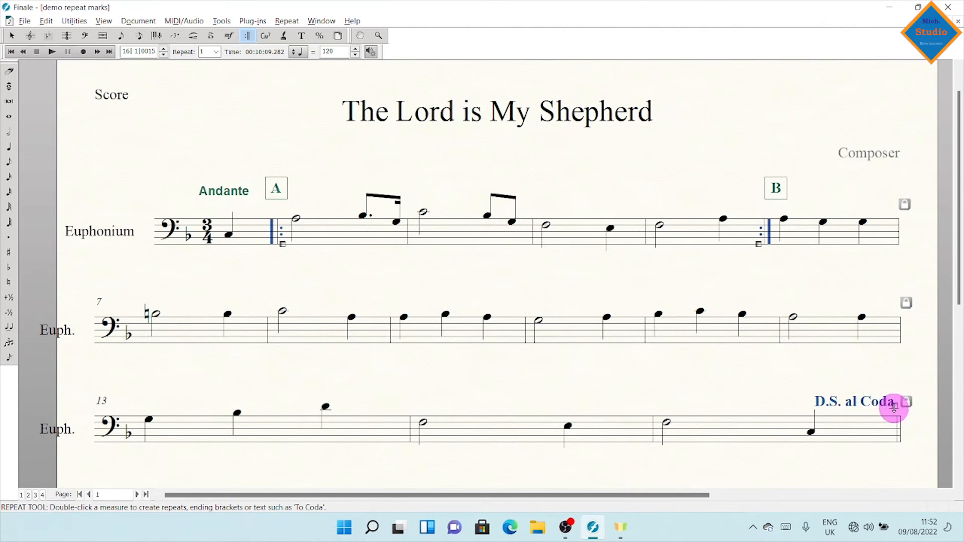
left_click_drag(893, 407, 248, 28)
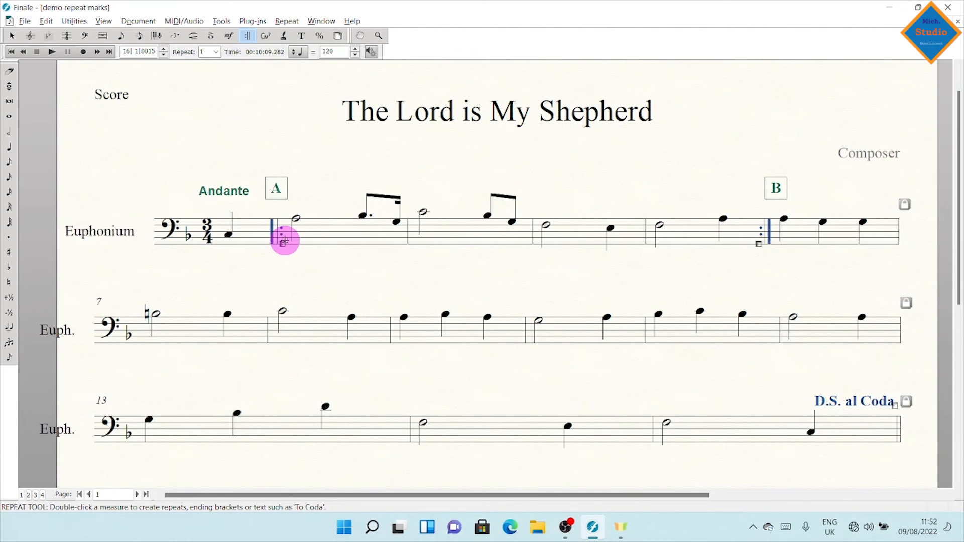
Add a segno sign to measure 2 at rehearsal mark A, keeping the default repeat assignment.
double_click(277, 215)
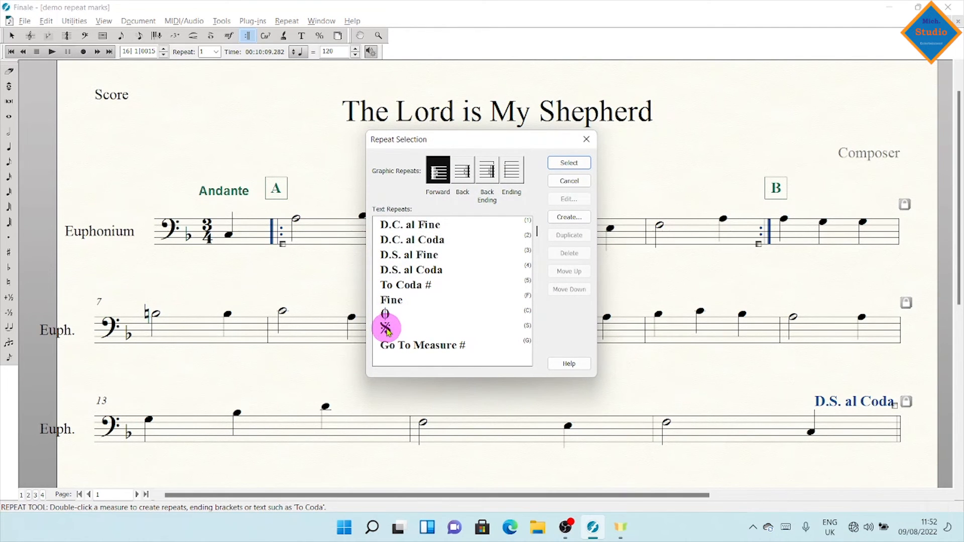
double_click(386, 330)
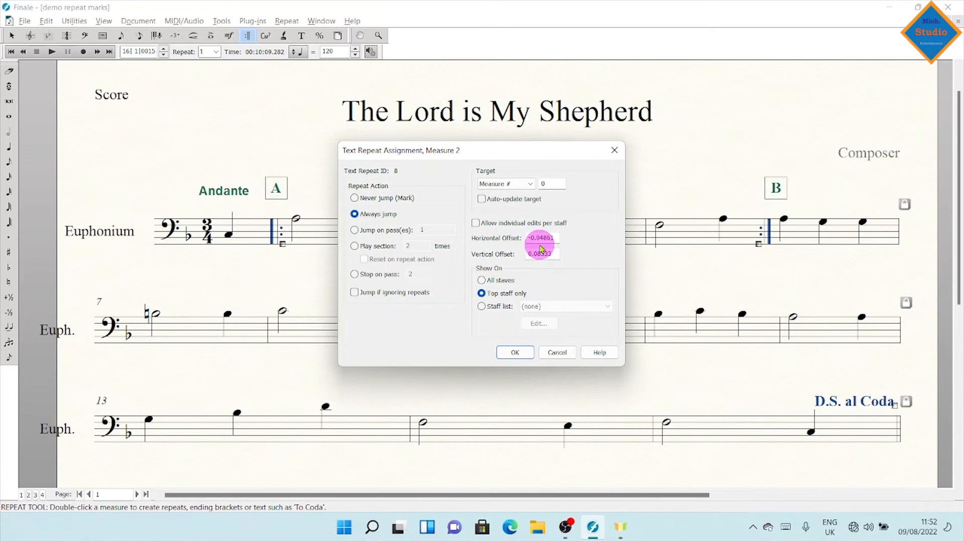
left_click(515, 352)
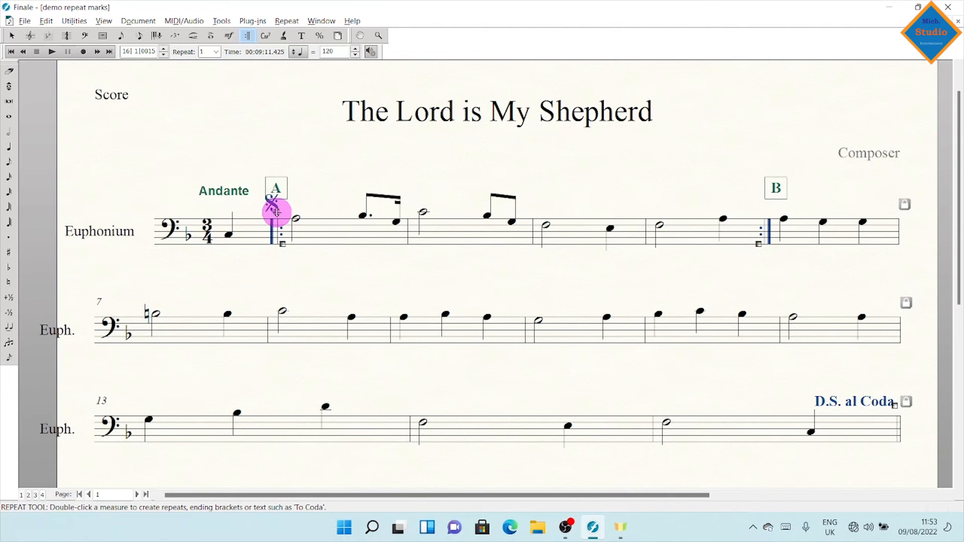
Check the repeat action and target measure assigned to the D.S. al Coda in measure 15.
right_click(894, 404)
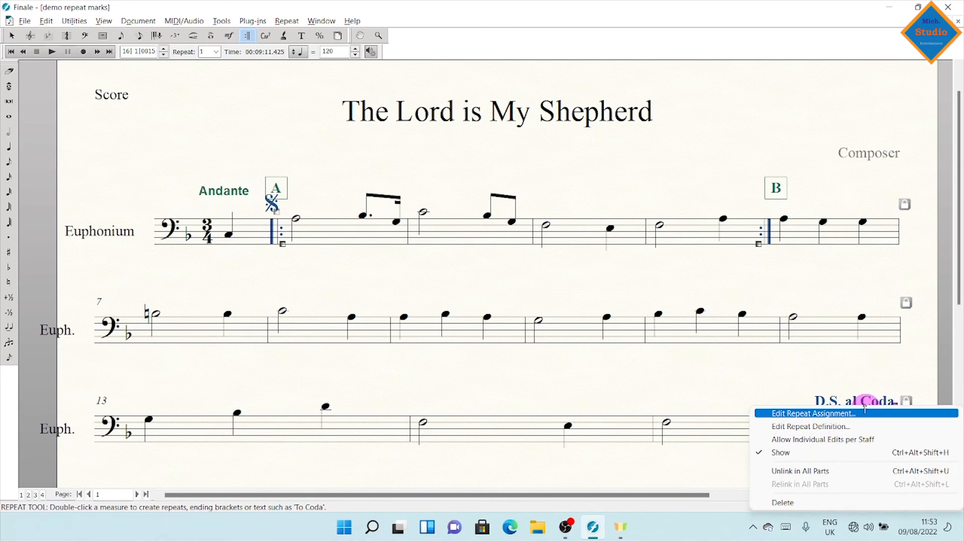
left_click(838, 414)
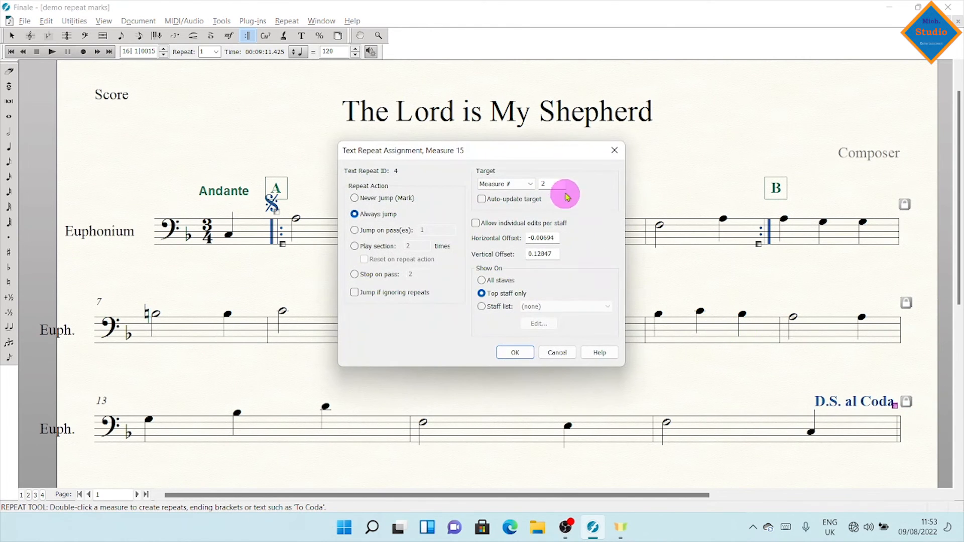
left_click(613, 151)
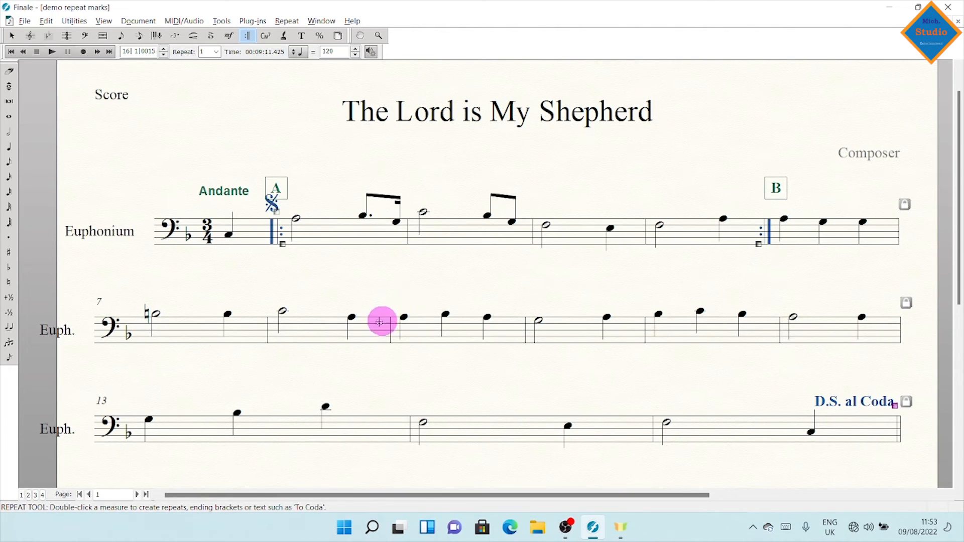
left_click(244, 328)
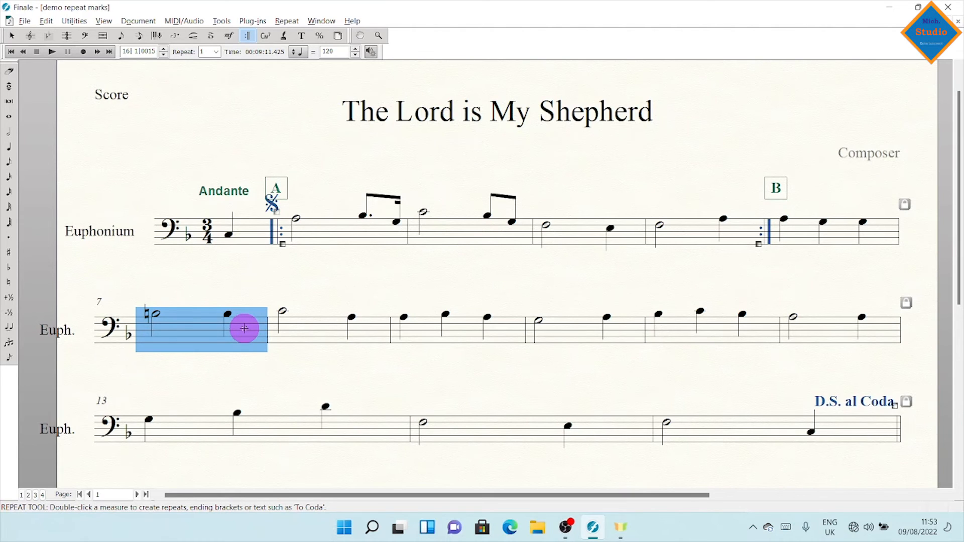
left_click(314, 286)
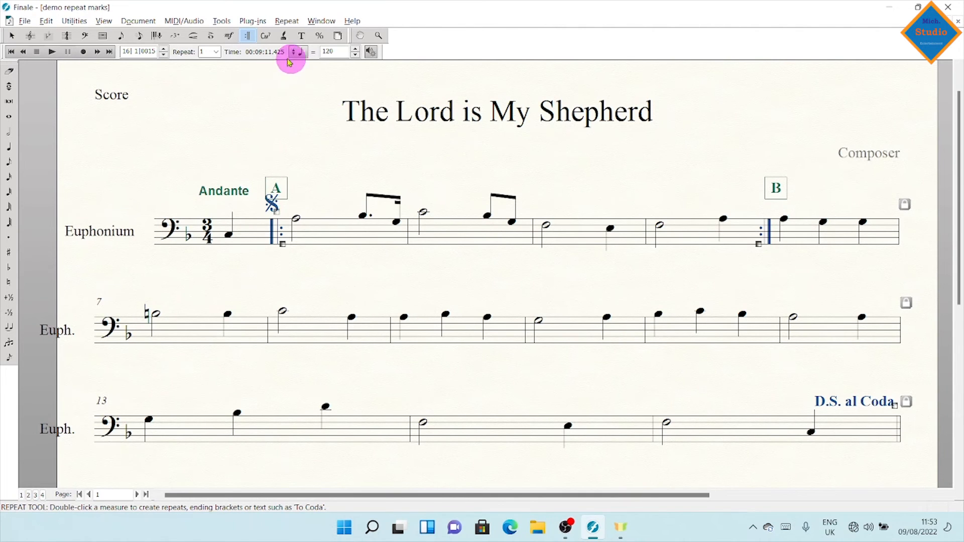
double_click(270, 314)
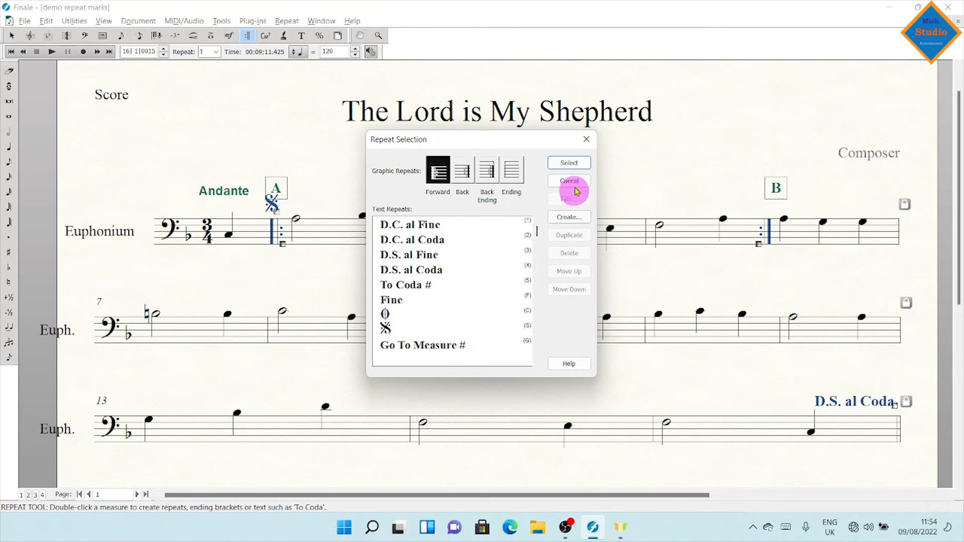
left_click(585, 139)
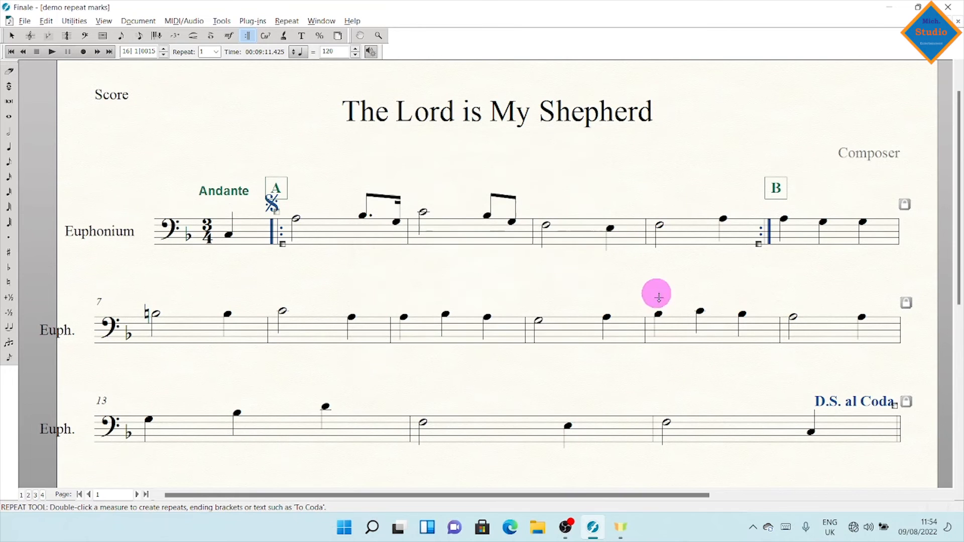
Look up the measure number of the fifth bar in the second system in its measure attributes, without changing anything.
left_click(668, 329)
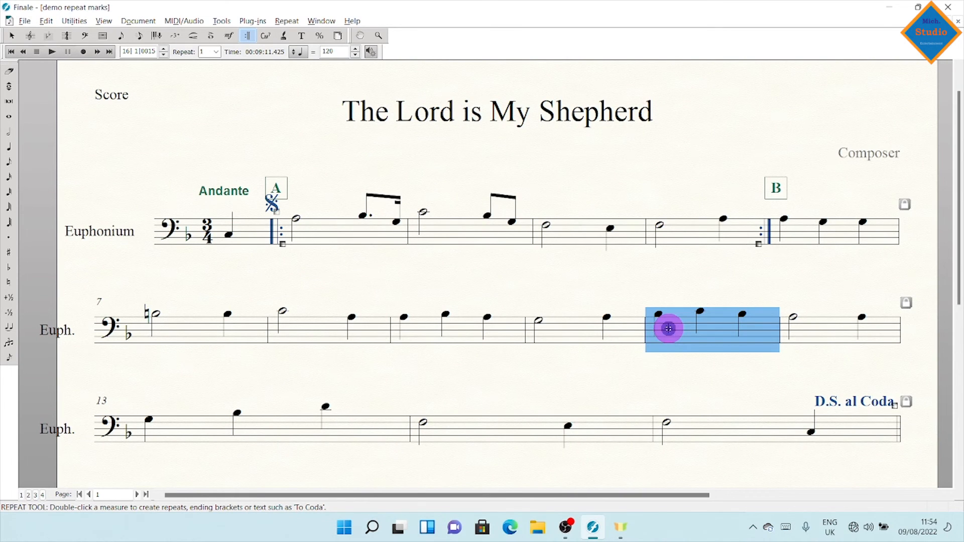
right_click(669, 329)
left_click(665, 330)
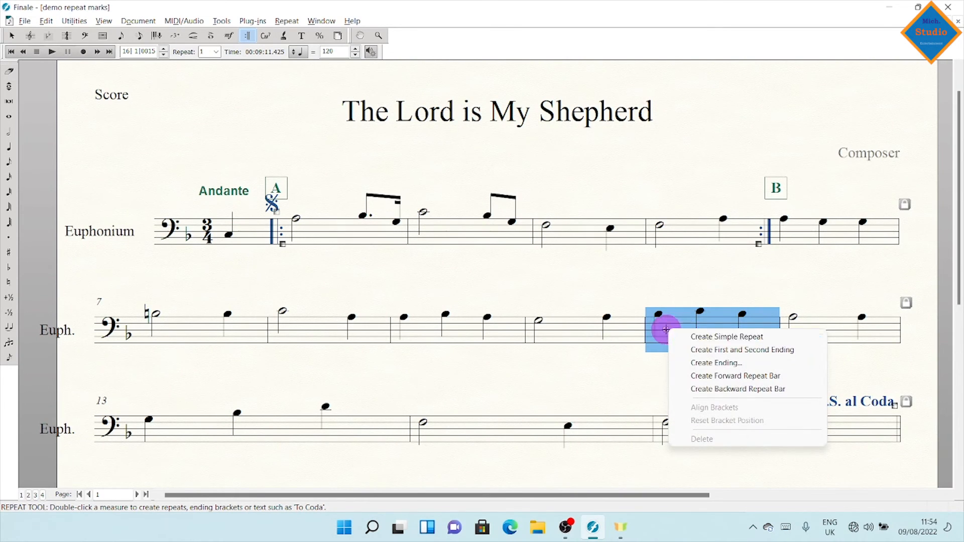
right_click(665, 330)
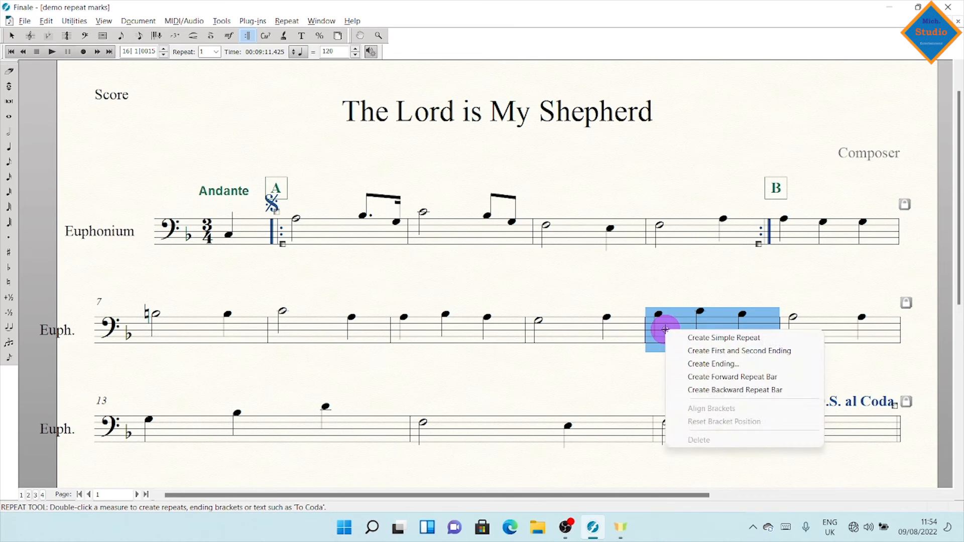
left_click(714, 286)
left_click(11, 36)
left_click(677, 338)
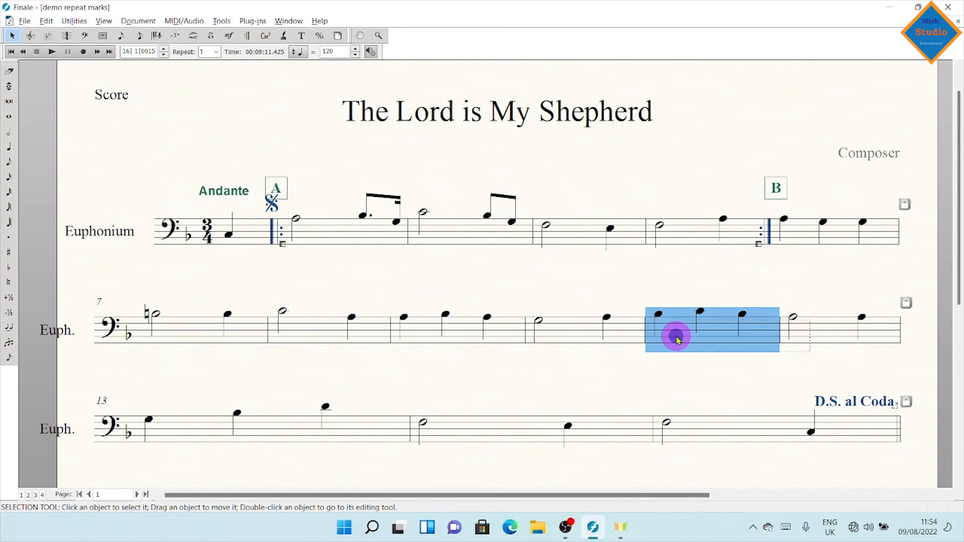
right_click(676, 337)
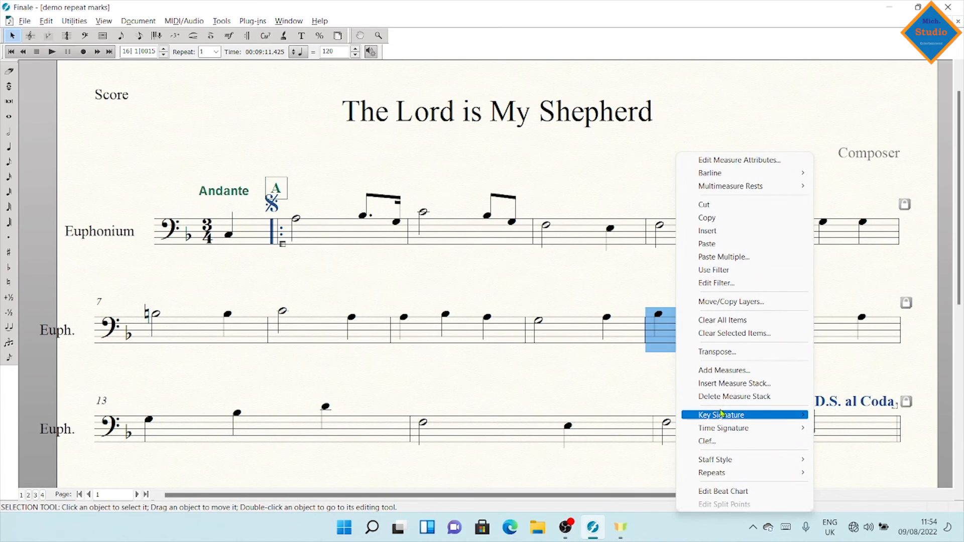
left_click(711, 160)
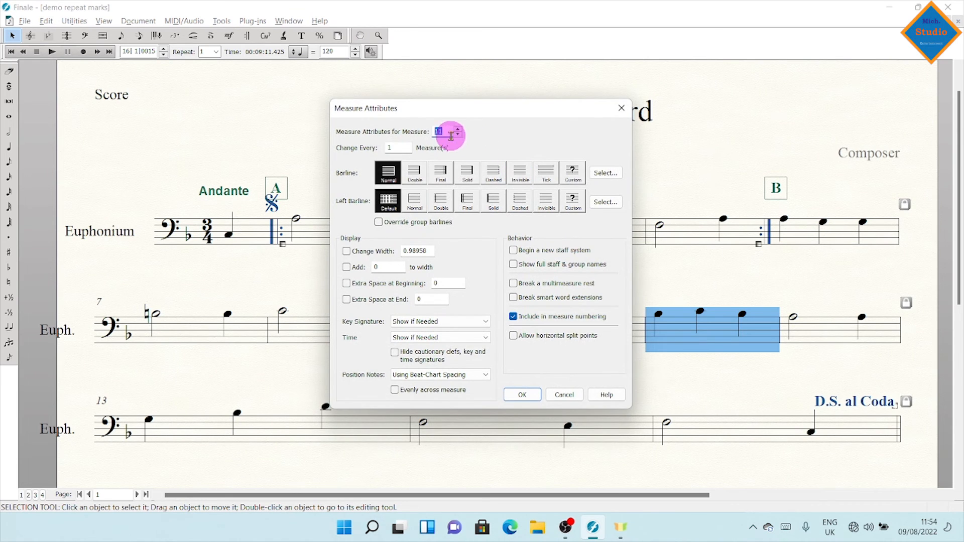
left_click(622, 109)
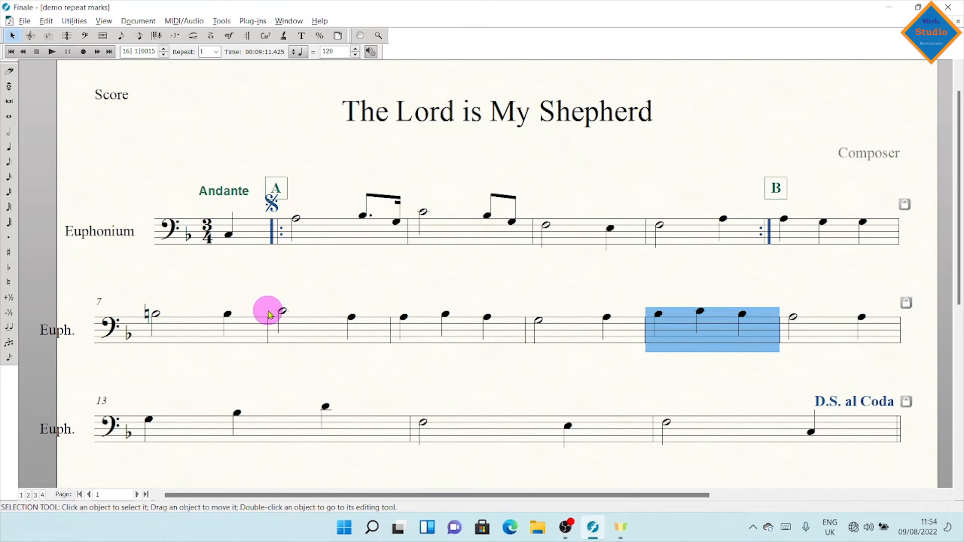
Add a To Coda text repeat to measure 7 that jumps to target measure 11 on pass 2.
left_click(246, 35)
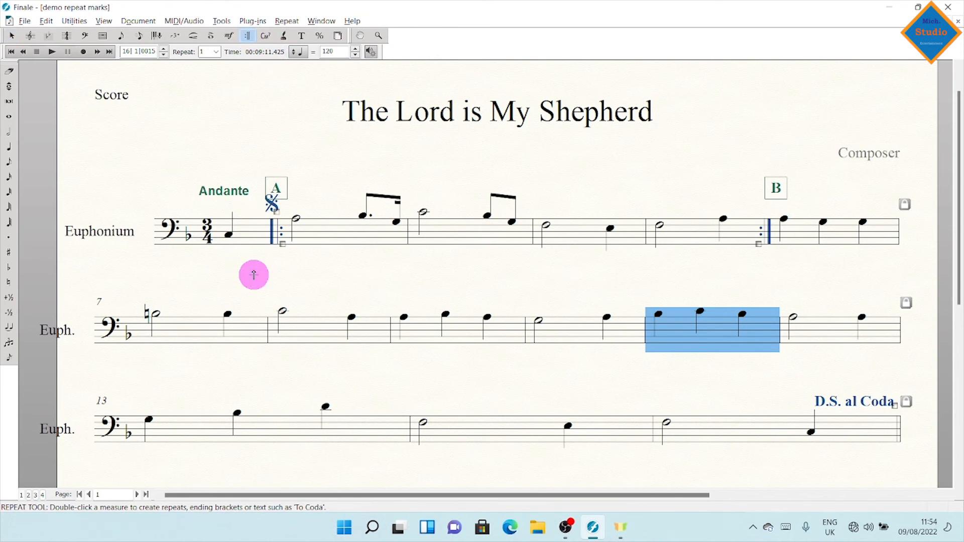
double_click(266, 309)
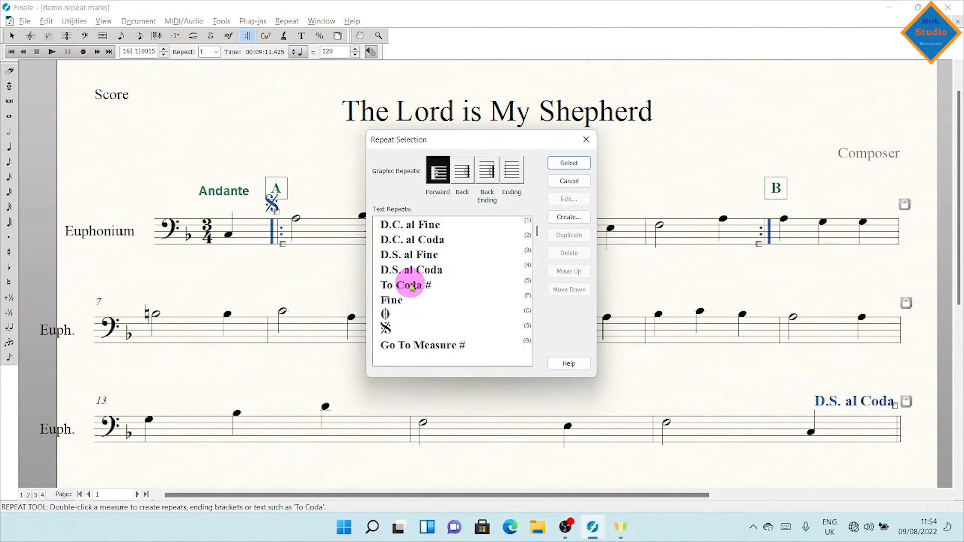
double_click(411, 285)
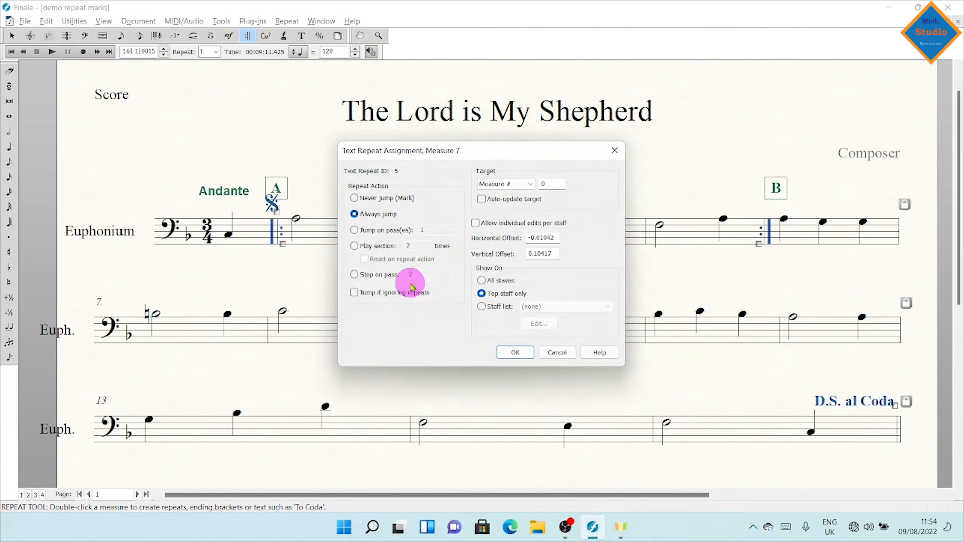
left_click(550, 184)
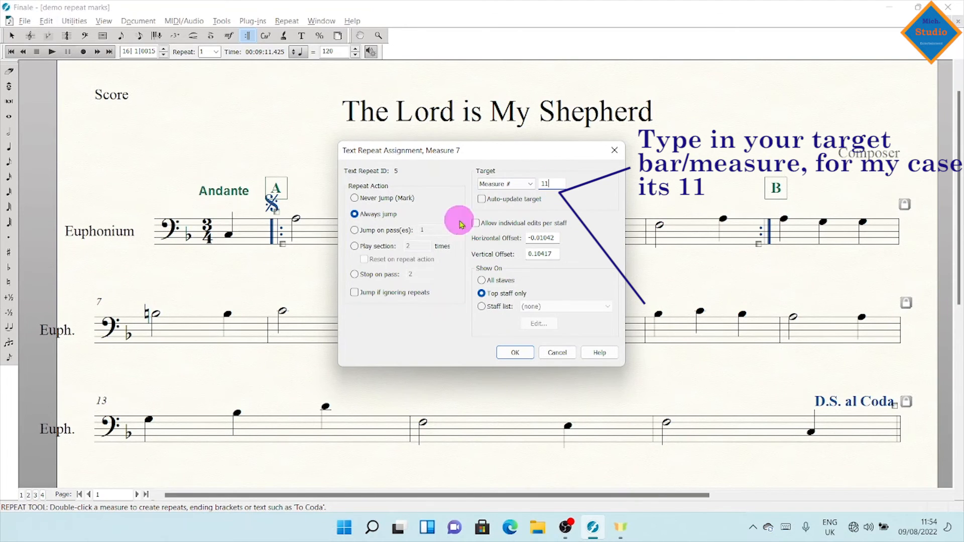
left_click(355, 230)
left_click(431, 231)
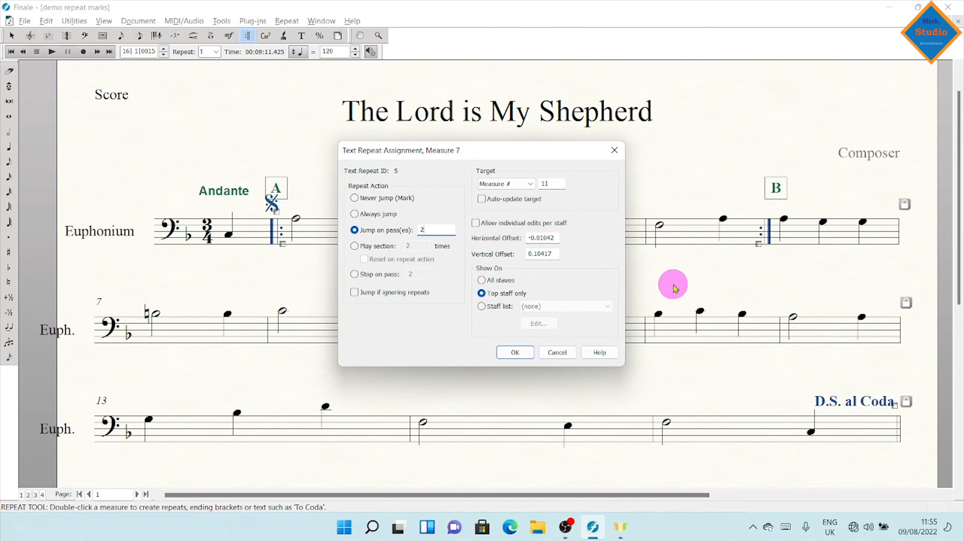
left_click(517, 352)
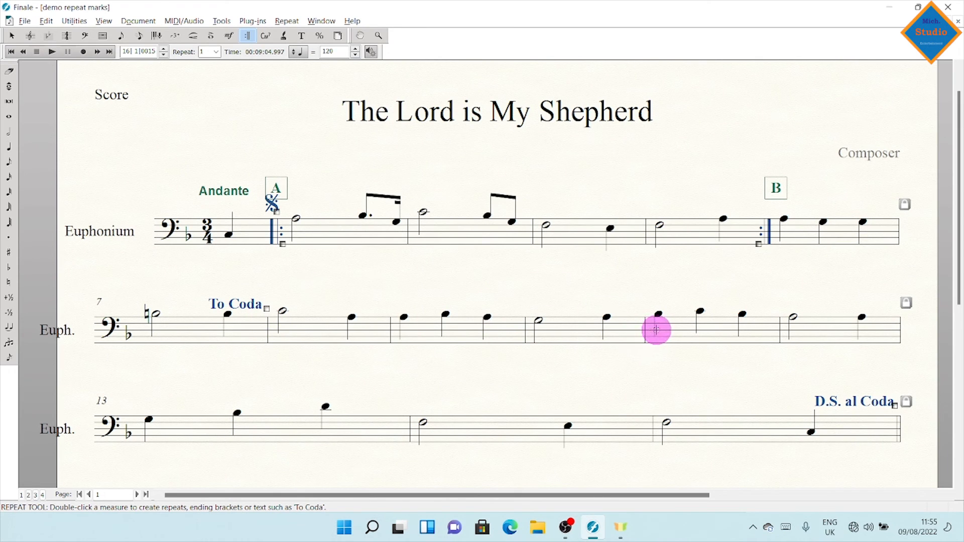
left_click(655, 330)
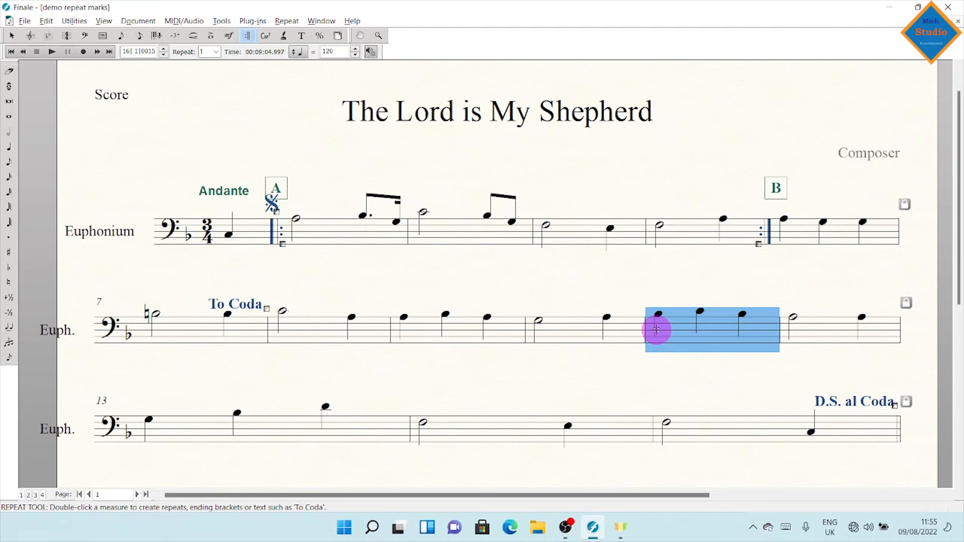
right_click(655, 330)
left_click(637, 296)
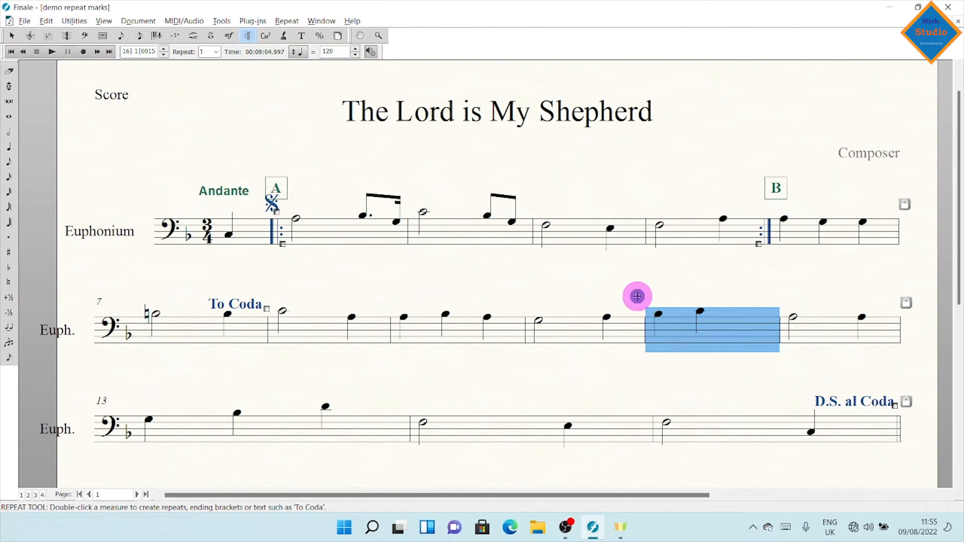
left_click(637, 295)
left_click(266, 36)
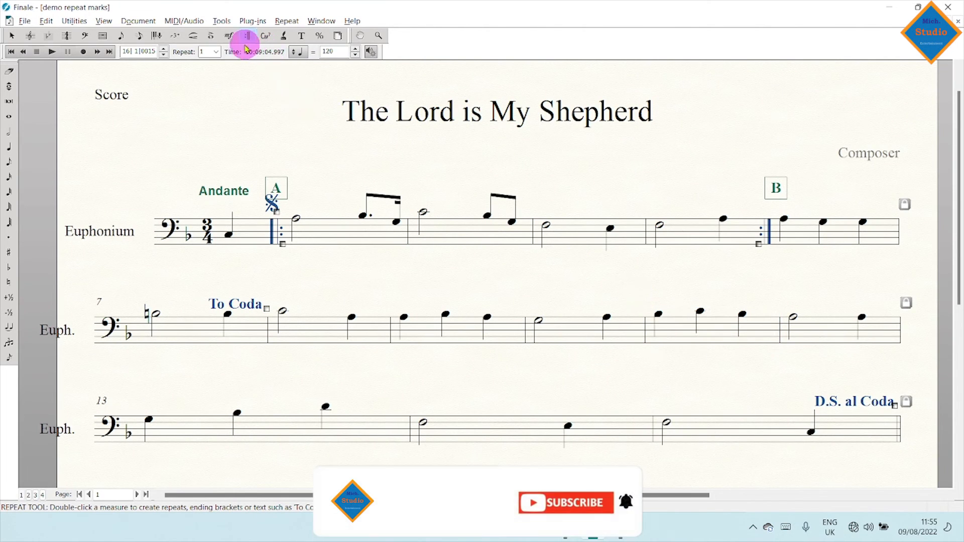
Add a coda sign to measure 11 with the Repeat tool, keeping the default repeat assignment.
left_click(246, 36)
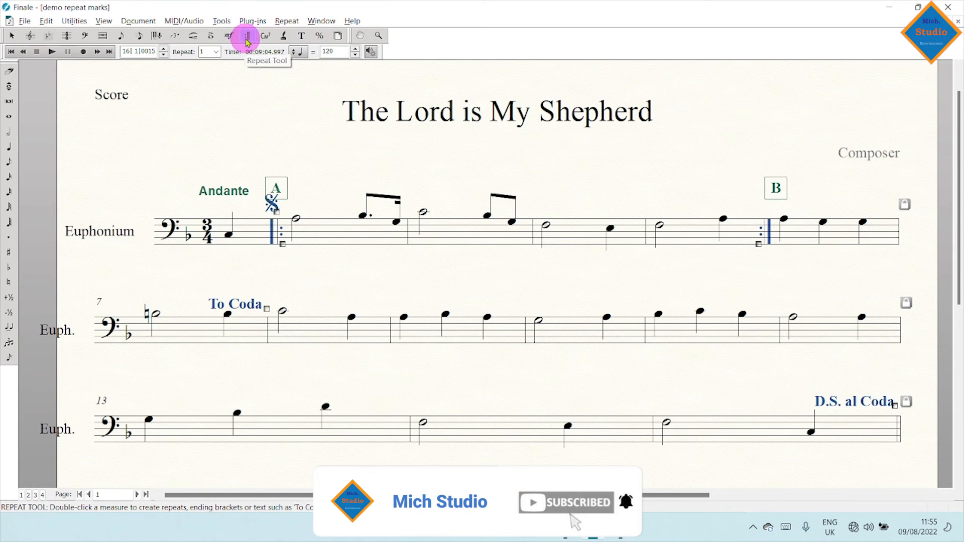
double_click(646, 305)
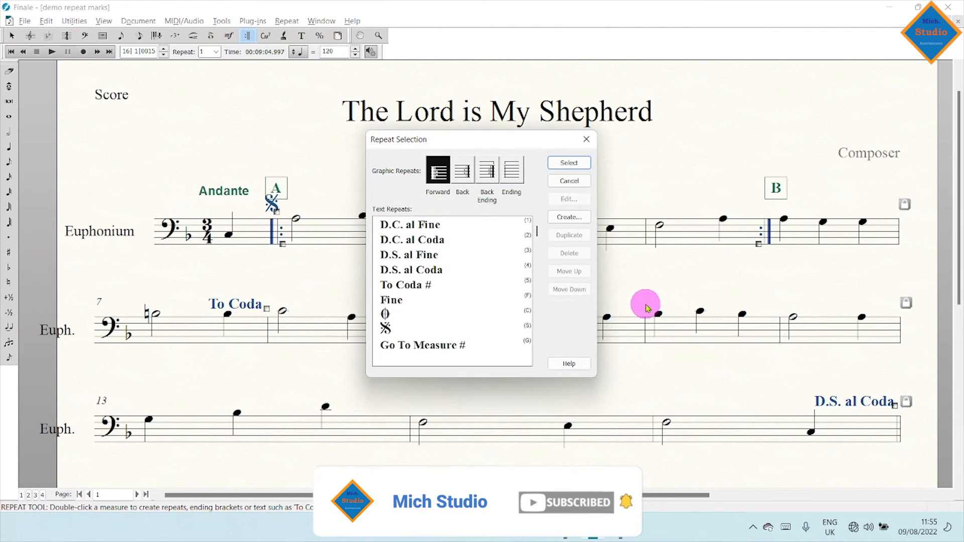
double_click(386, 315)
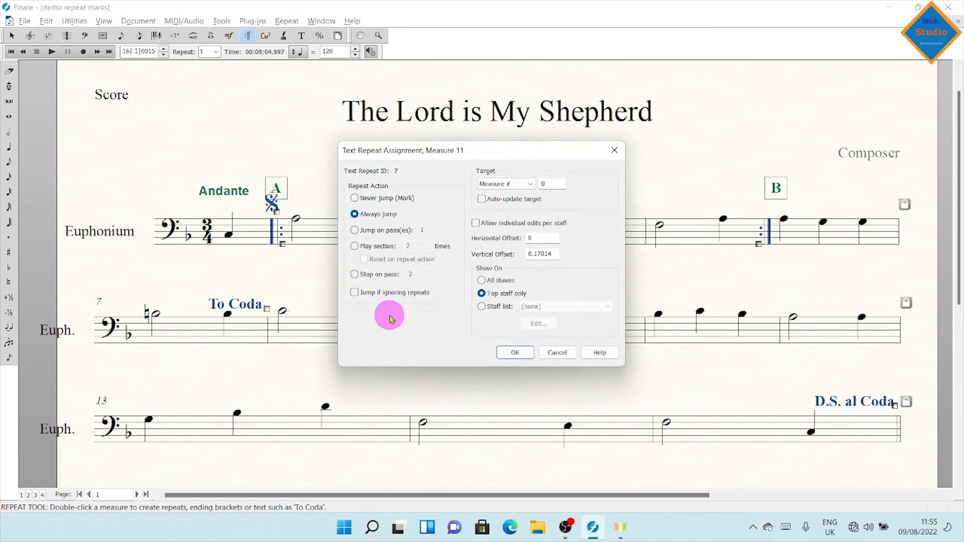
left_click(522, 351)
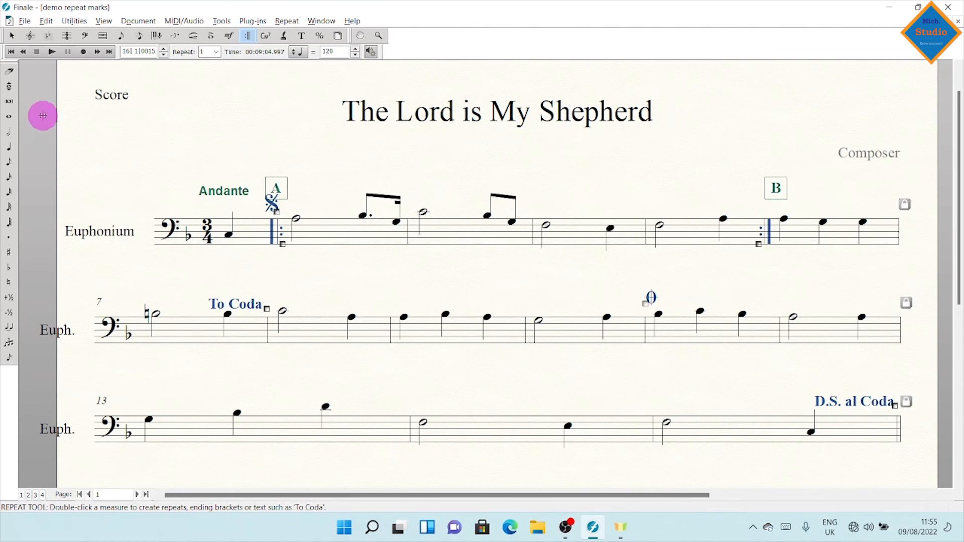
Give measure 7, the To Coda measure, a double barline.
left_click(12, 36)
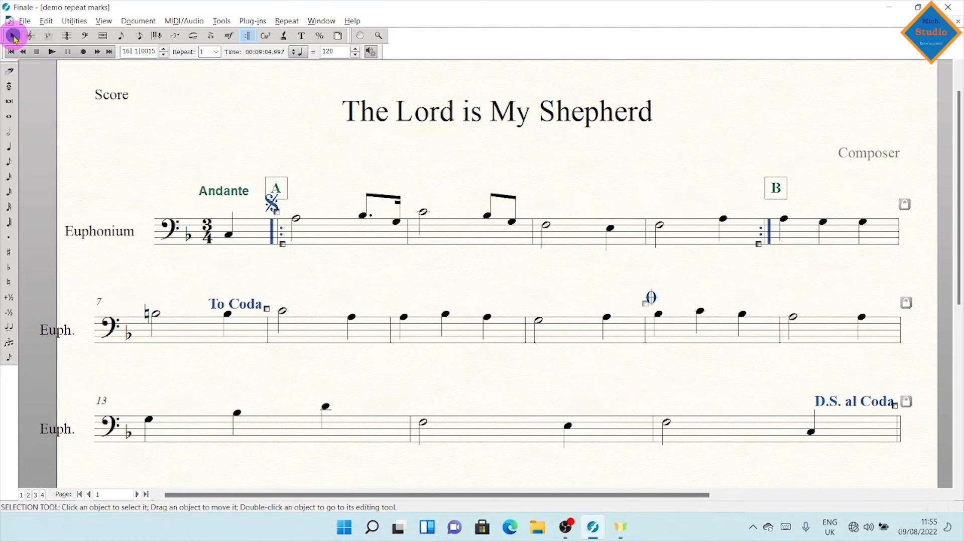
left_click(251, 336)
right_click(253, 338)
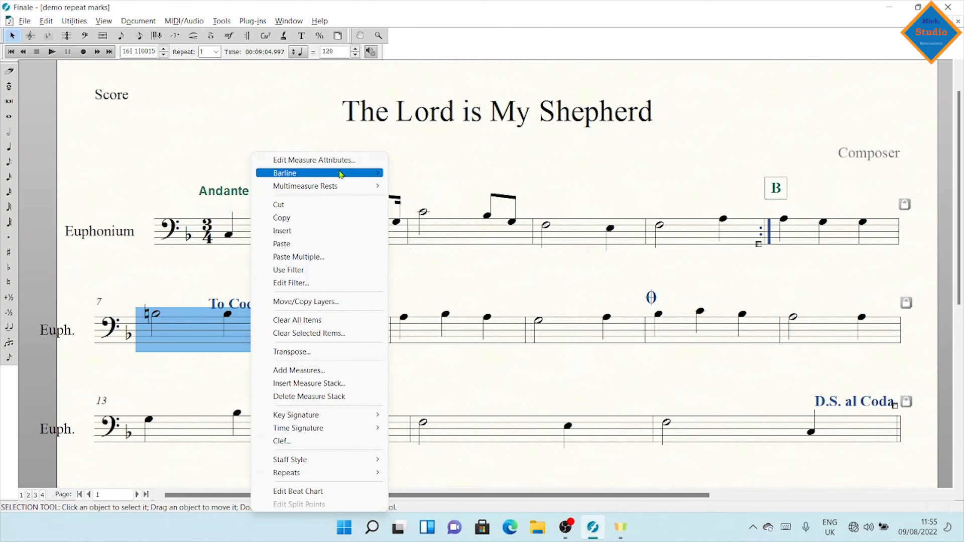
mouse_move(339, 173)
left_click(422, 186)
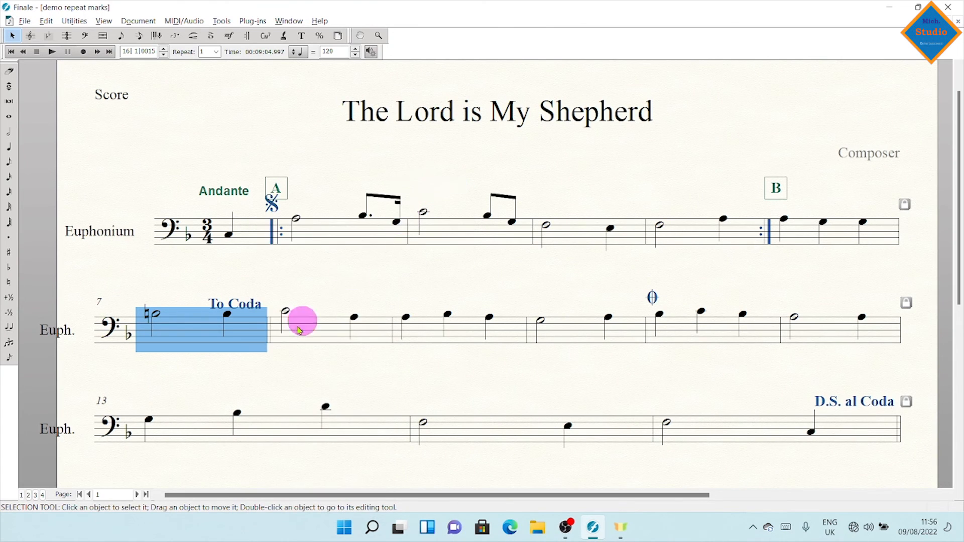
Give measure 10, the measure just before the coda sign, a double barline.
left_click(291, 325)
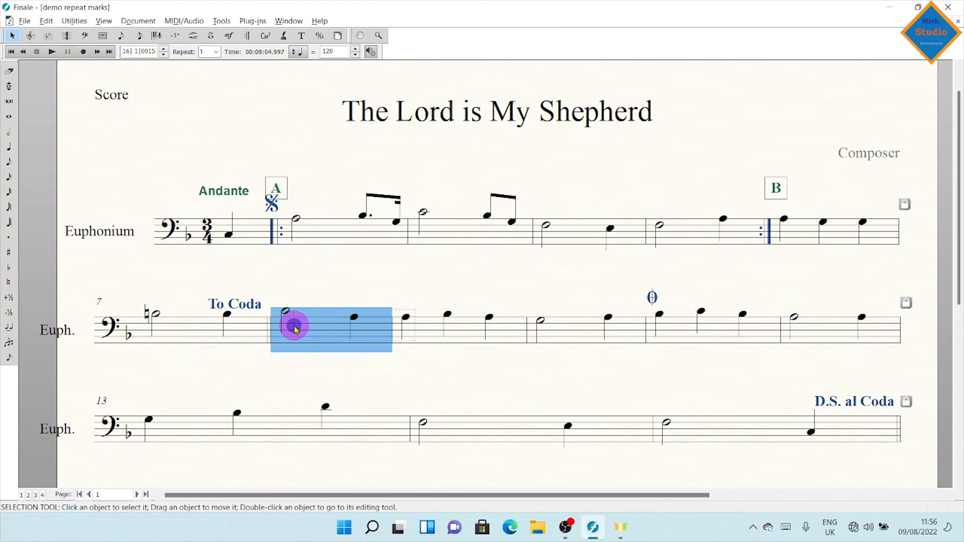
left_click(628, 339)
right_click(631, 341)
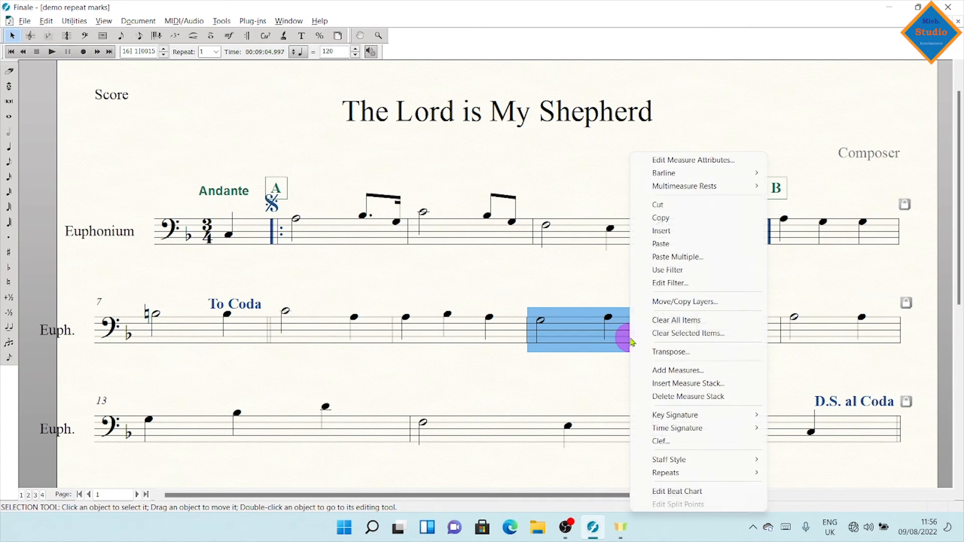
mouse_move(755, 173)
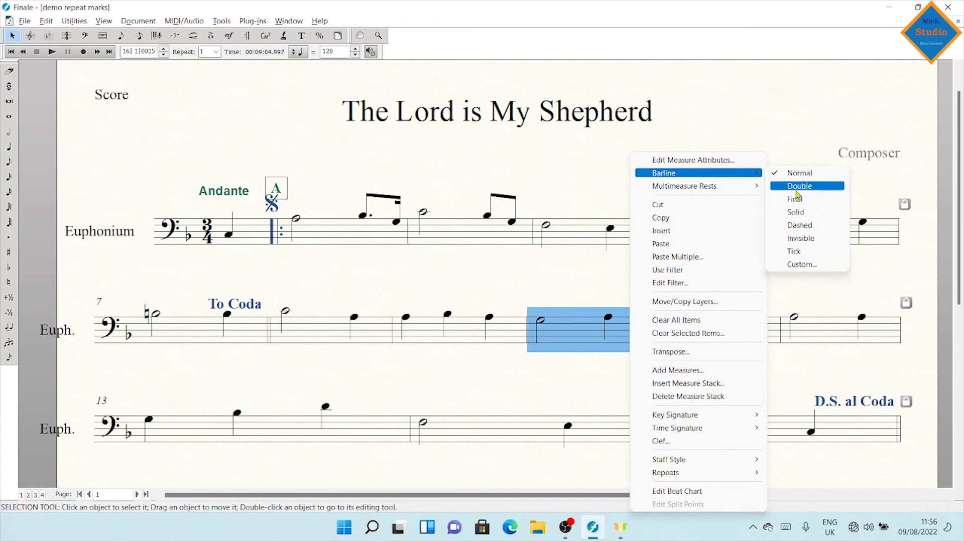
left_click(798, 186)
left_click(710, 288)
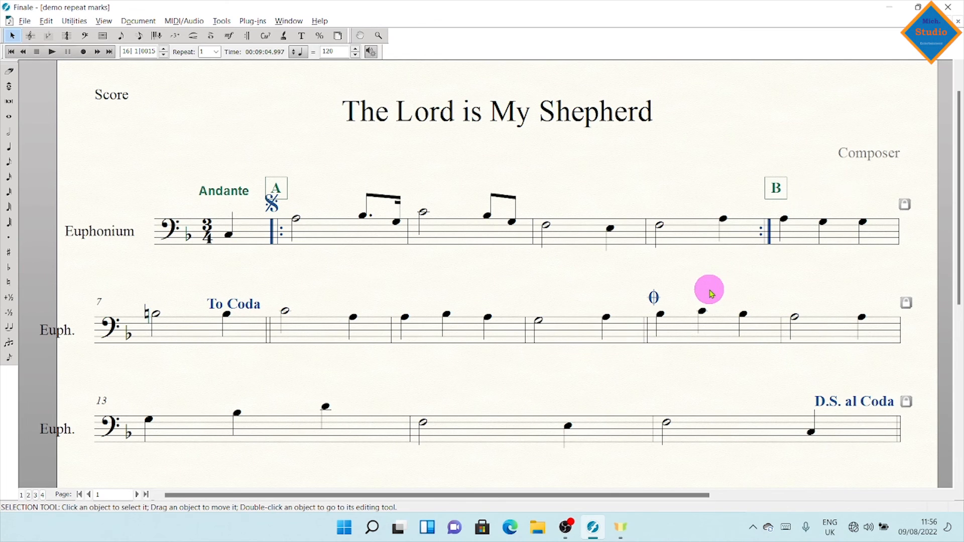
Play the score from the beginning to check the D.S. al Coda, To Coda and coda sequence.
left_click(11, 51)
left_click(52, 52)
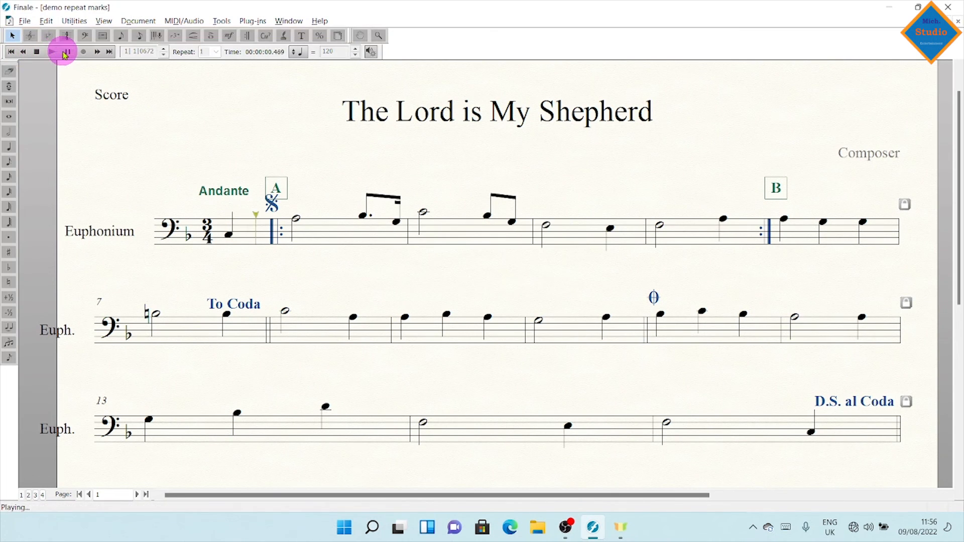
left_click(64, 53)
left_click(11, 52)
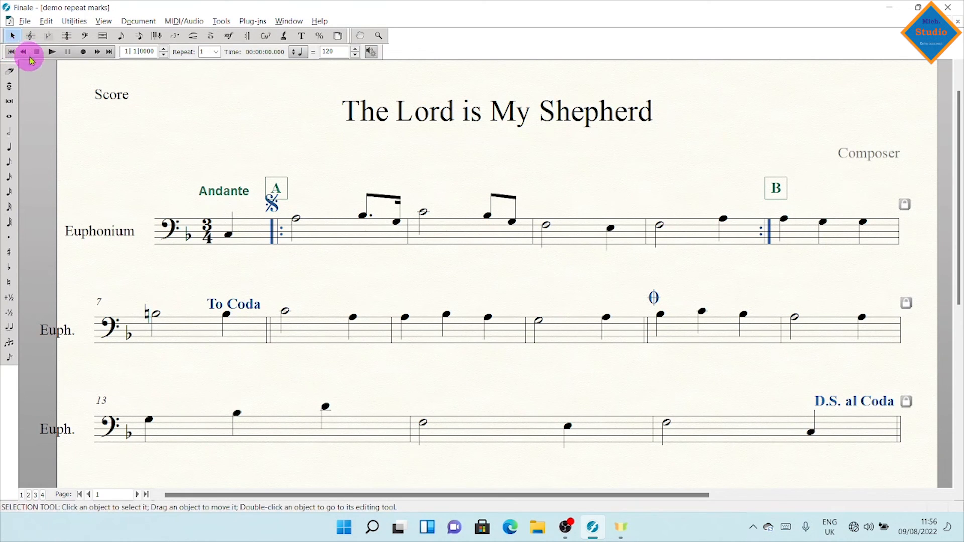
left_click(51, 52)
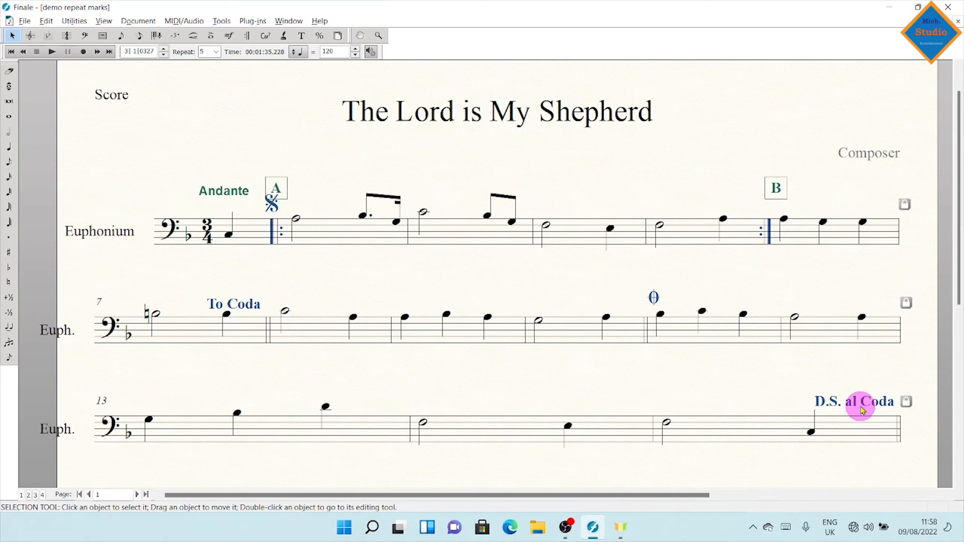
Review the repeat action and target measure in the D.S. al Coda mark's repeat assignment, without changing anything.
left_click(862, 408)
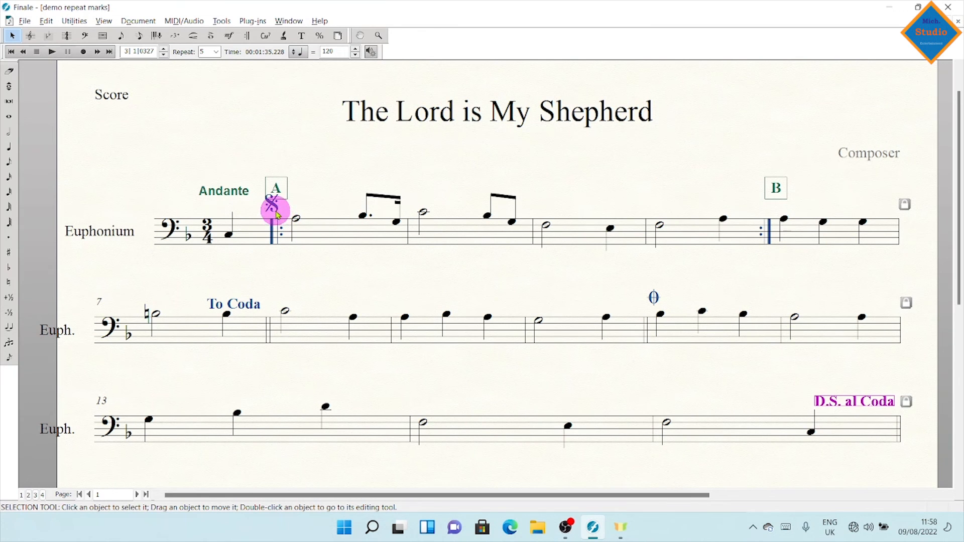
right_click(874, 405)
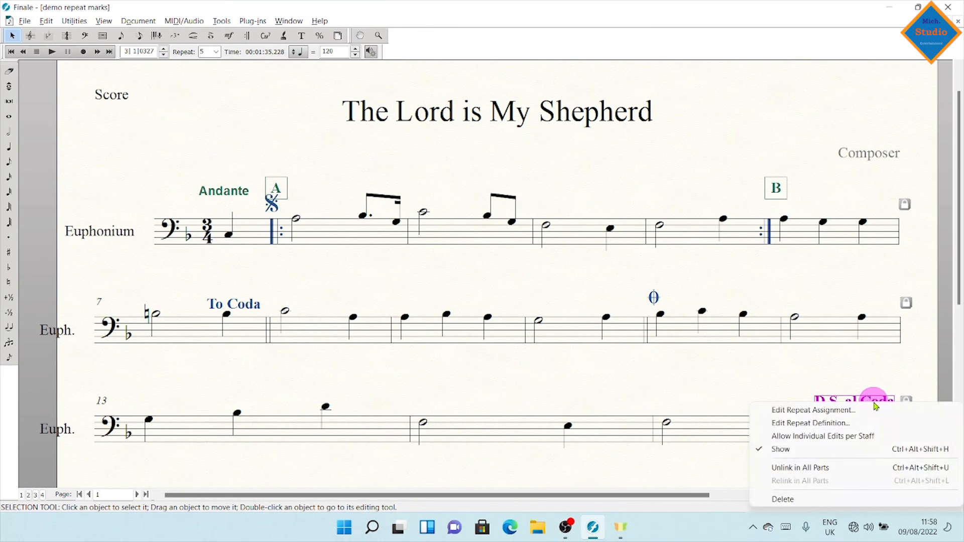
left_click(871, 410)
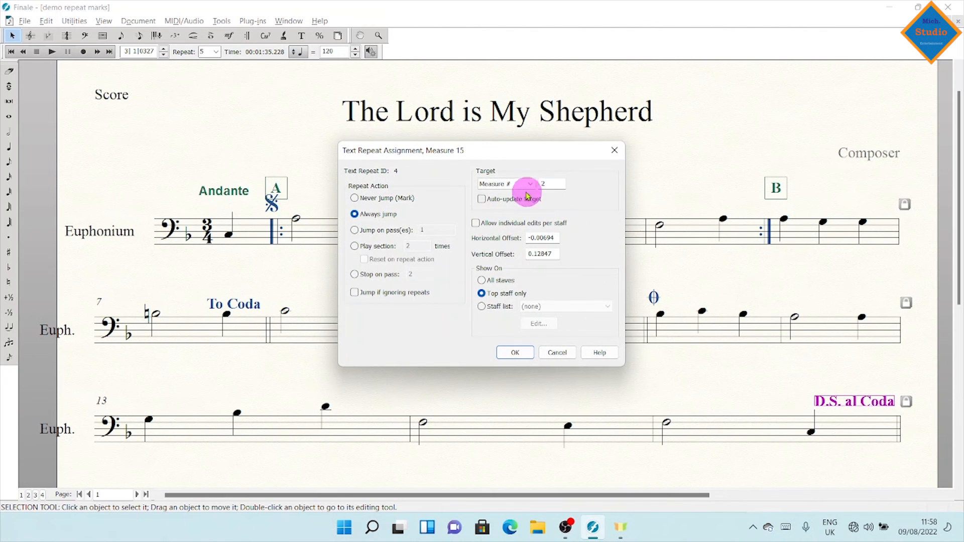
left_click(614, 150)
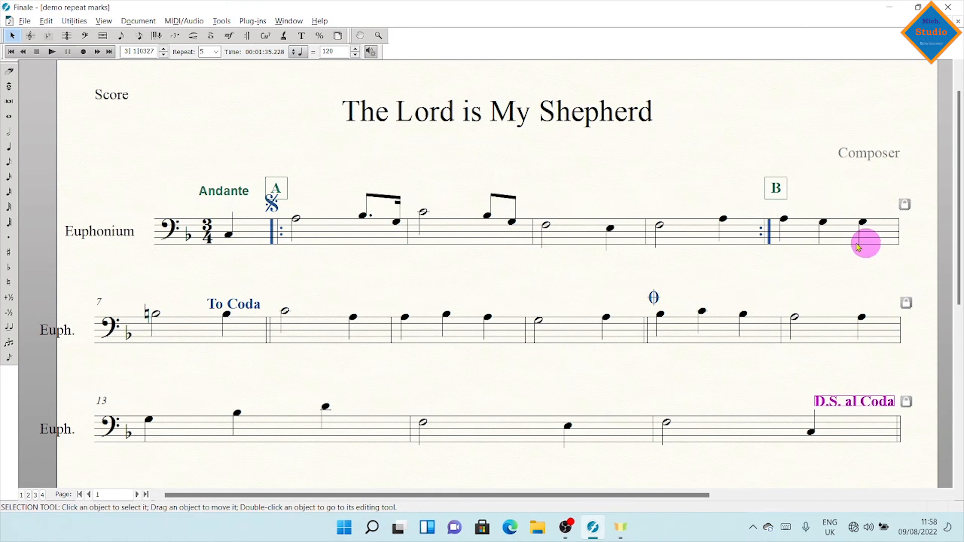
Review the jump pass and target measure in the To Coda mark's repeat assignment, keeping its settings.
left_click(245, 306)
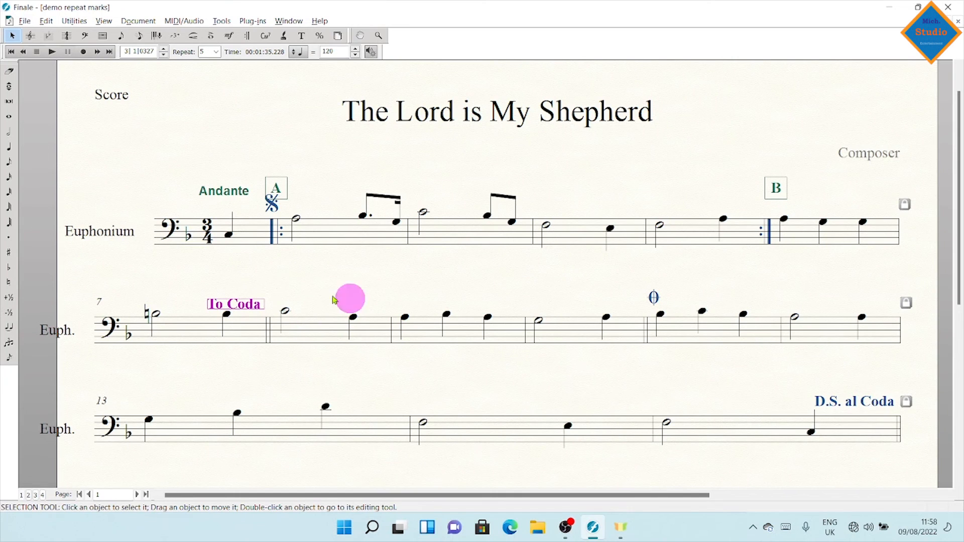
right_click(237, 306)
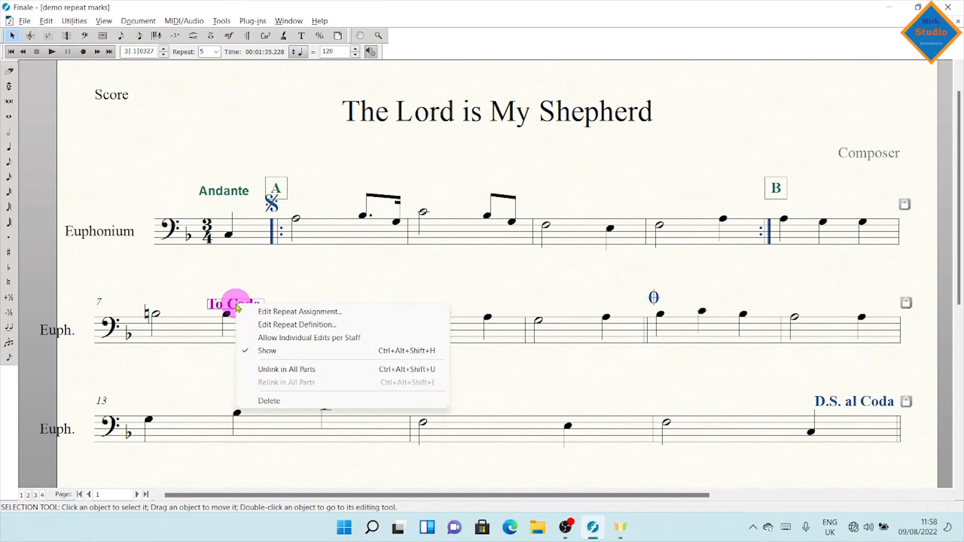
left_click(261, 312)
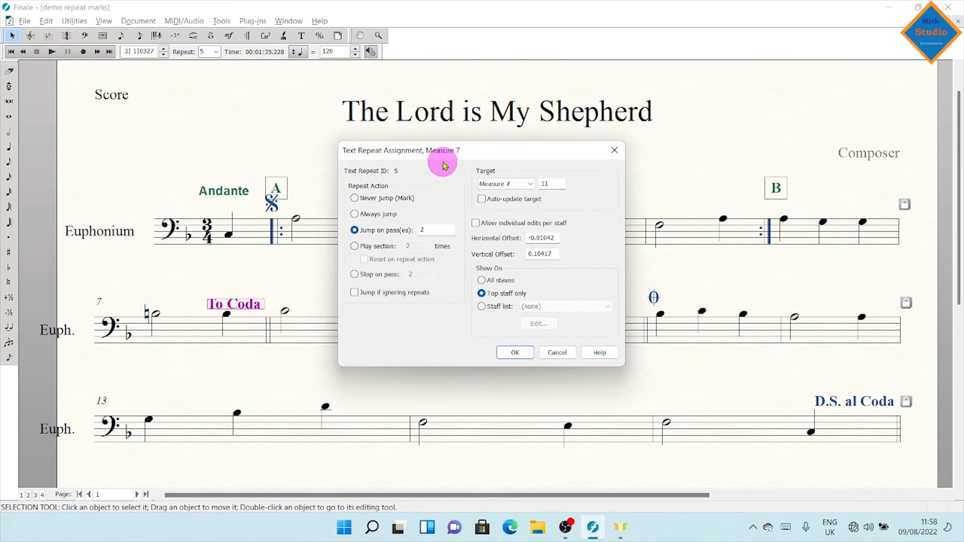
left_click_drag(440, 158, 239, 333)
left_click(352, 355)
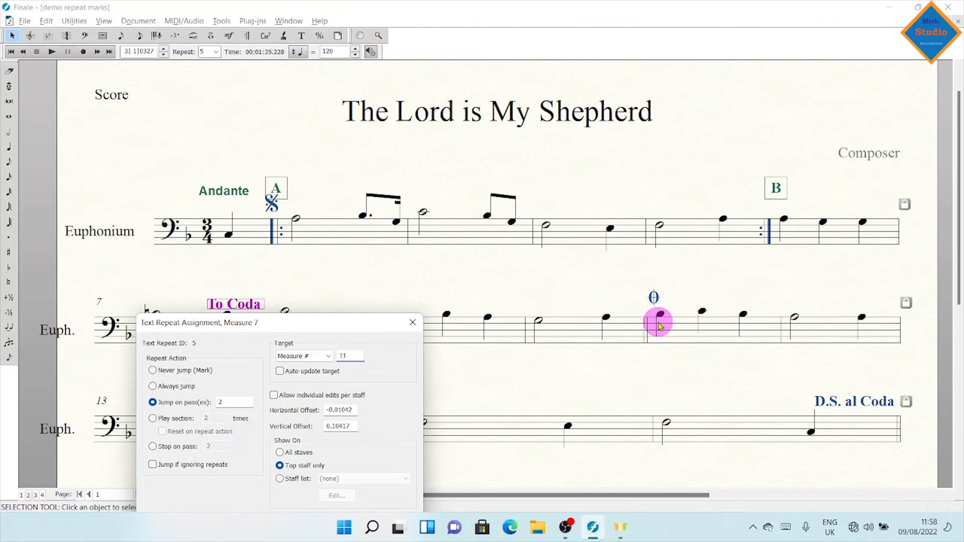
double_click(346, 357)
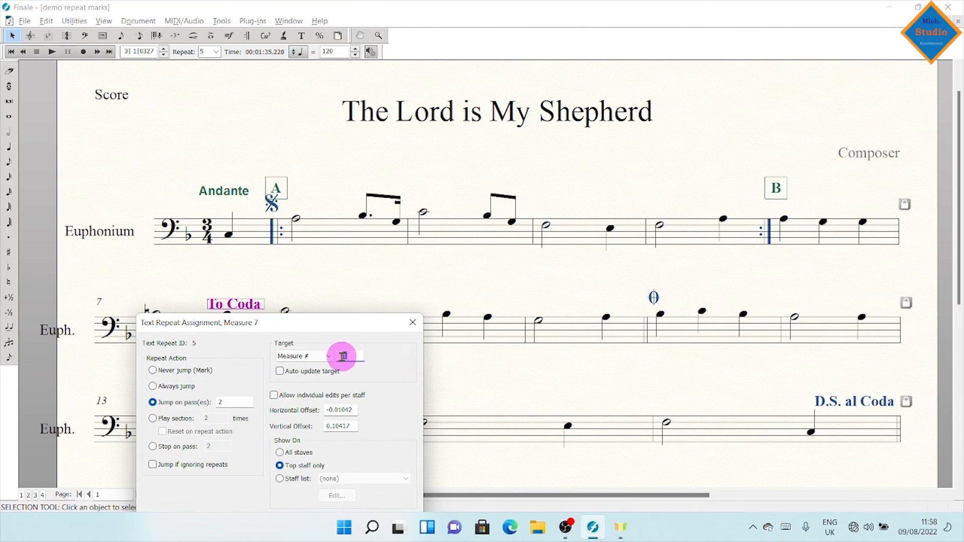
left_click_drag(338, 326, 307, 204)
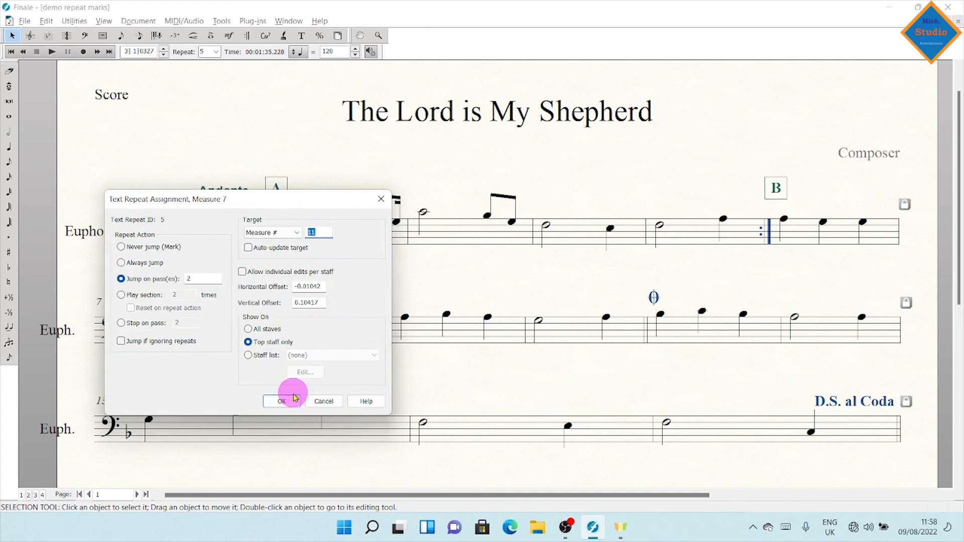
left_click(282, 402)
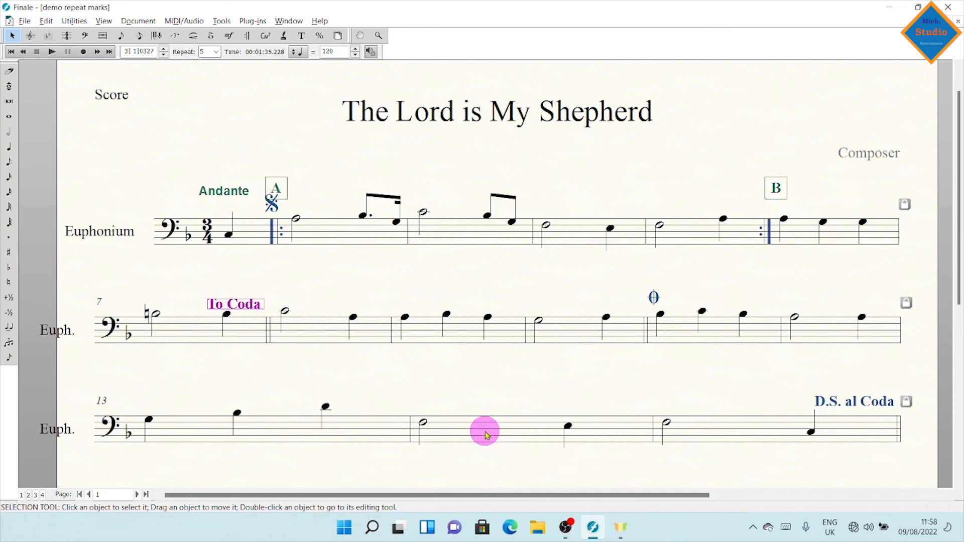
Add a Fine text repeat to measure 13 with the Repeat tool, set to stop on pass 2.
left_click(355, 428)
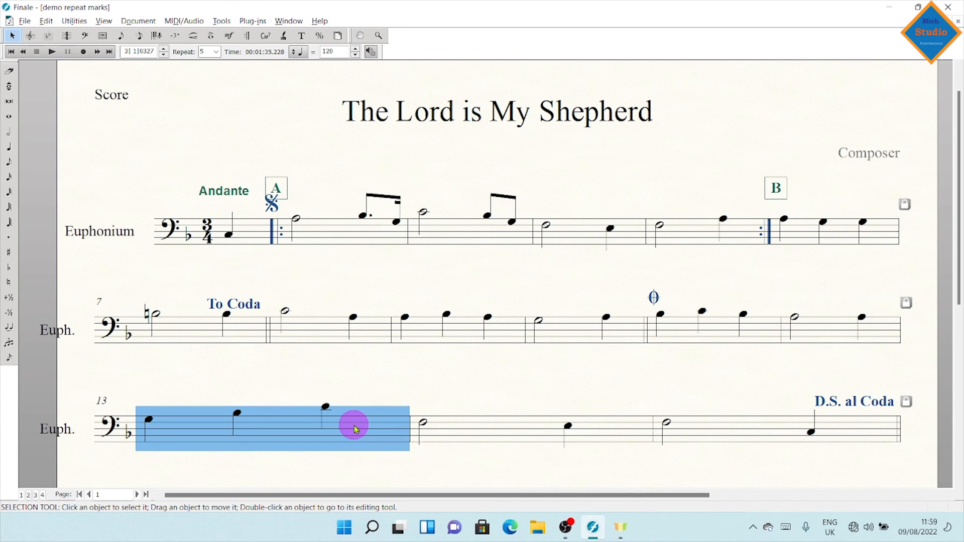
left_click(246, 37)
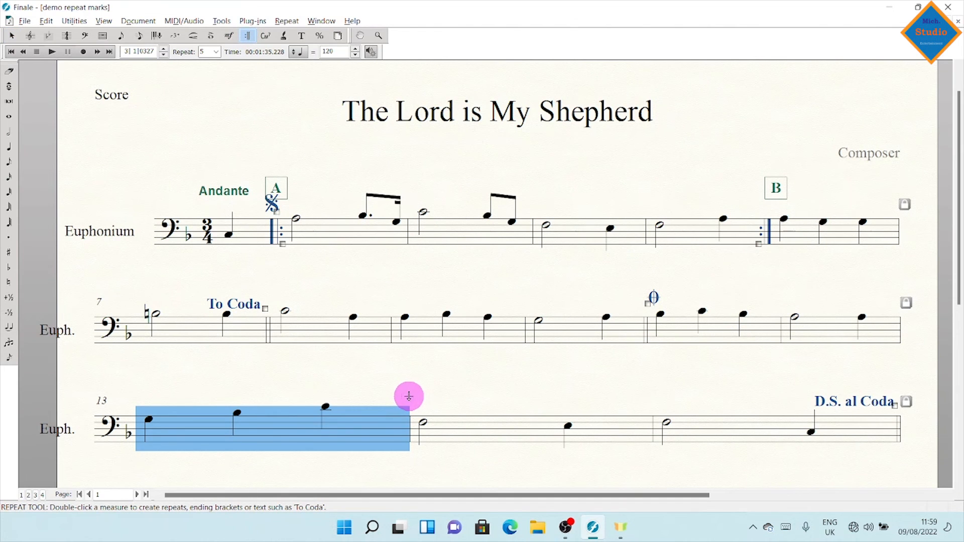
double_click(409, 396)
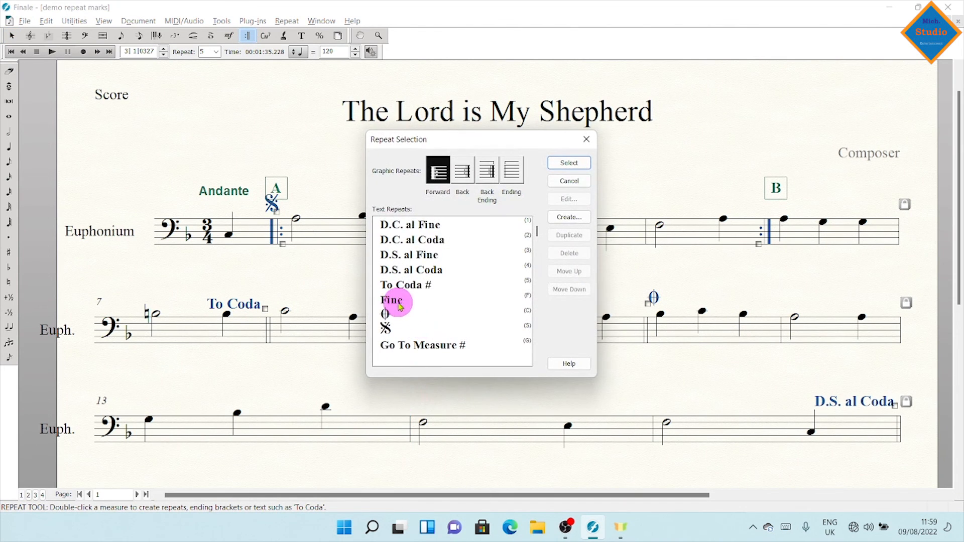
double_click(399, 304)
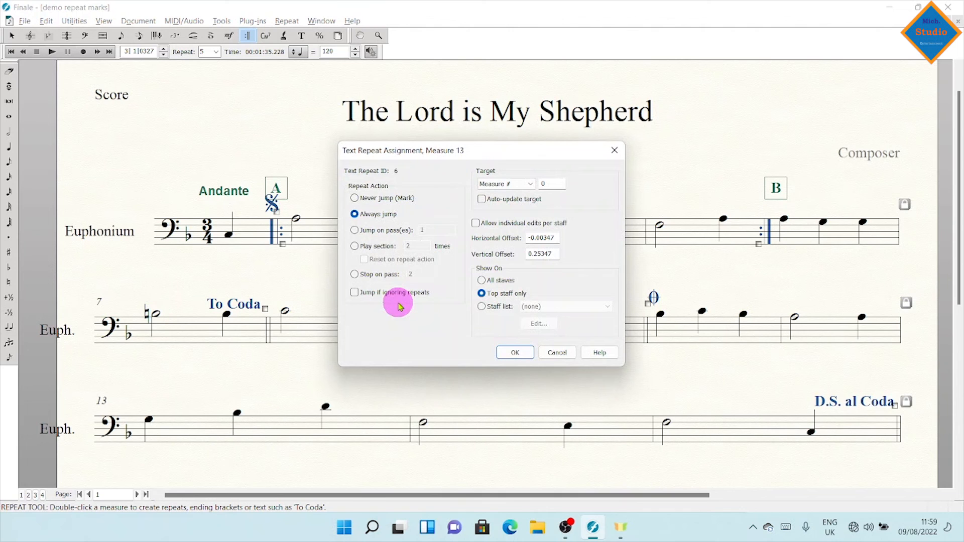
left_click(354, 274)
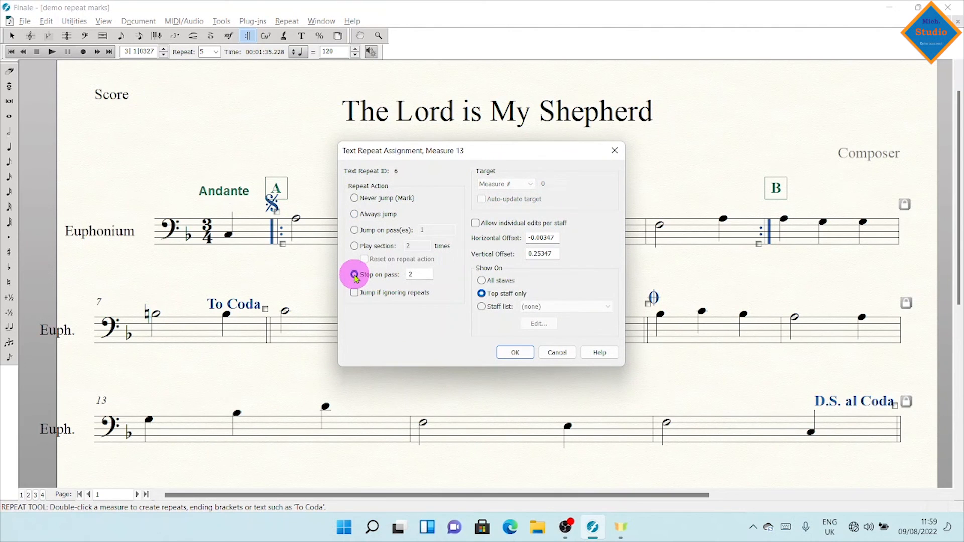
left_click(514, 353)
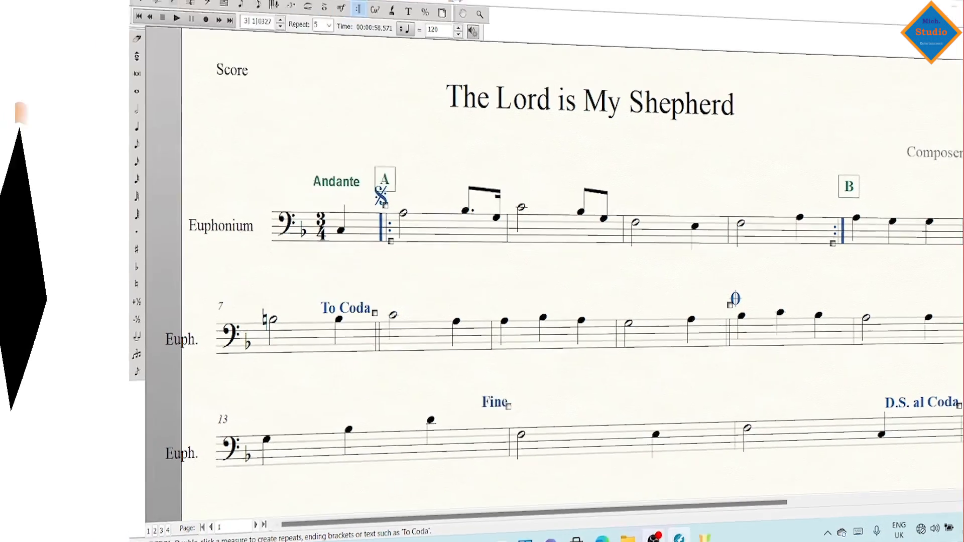
mouse_move(567, 533)
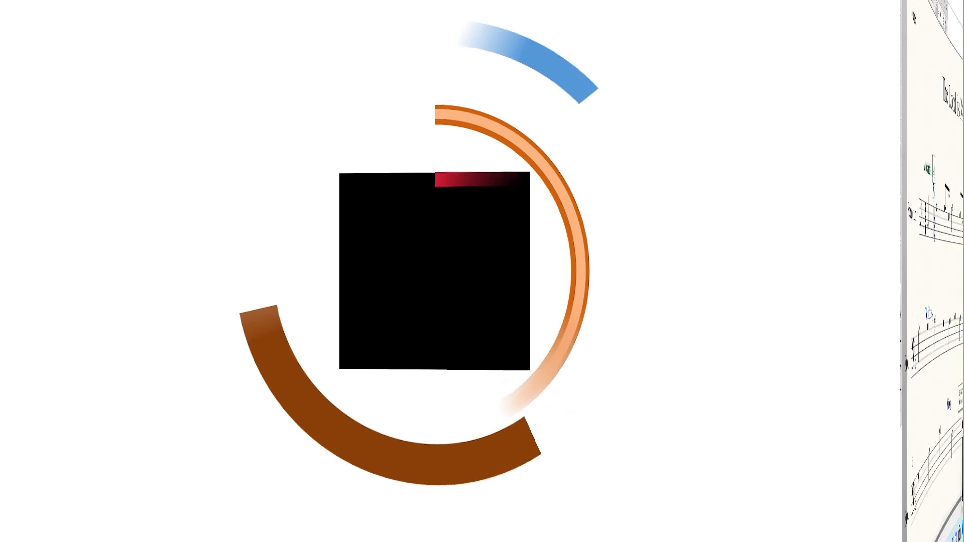